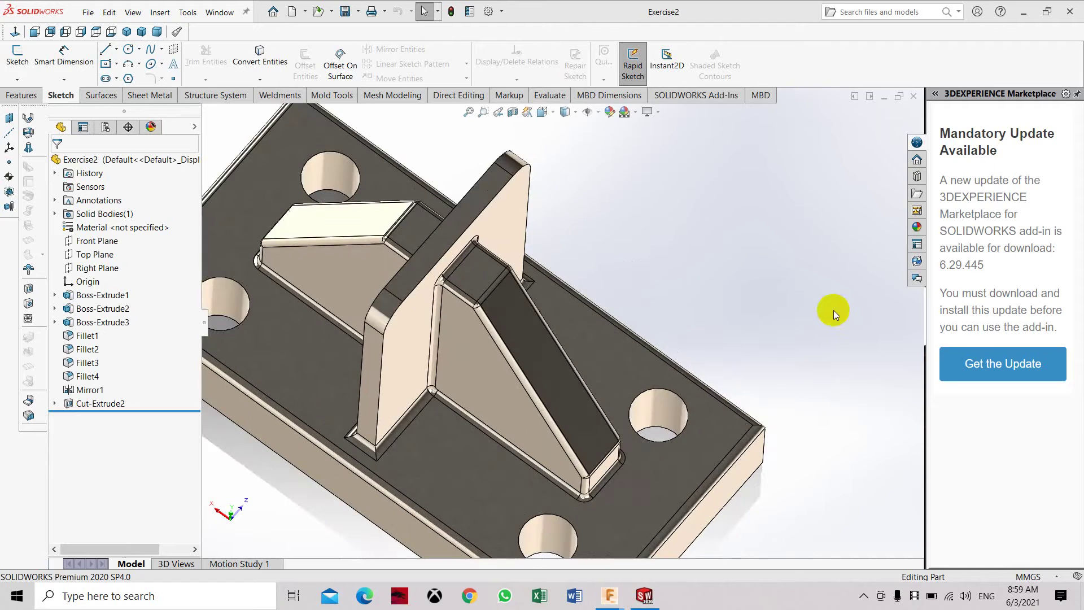
# Zoom and orbit the Exercise2 bracket in SOLIDWORKS to view it from a tilted top-down angle.
pyautogui.scroll(3, 774, 313)
pyautogui.moveTo(604, 303); pyautogui.dragTo(519, 237, button='middle')
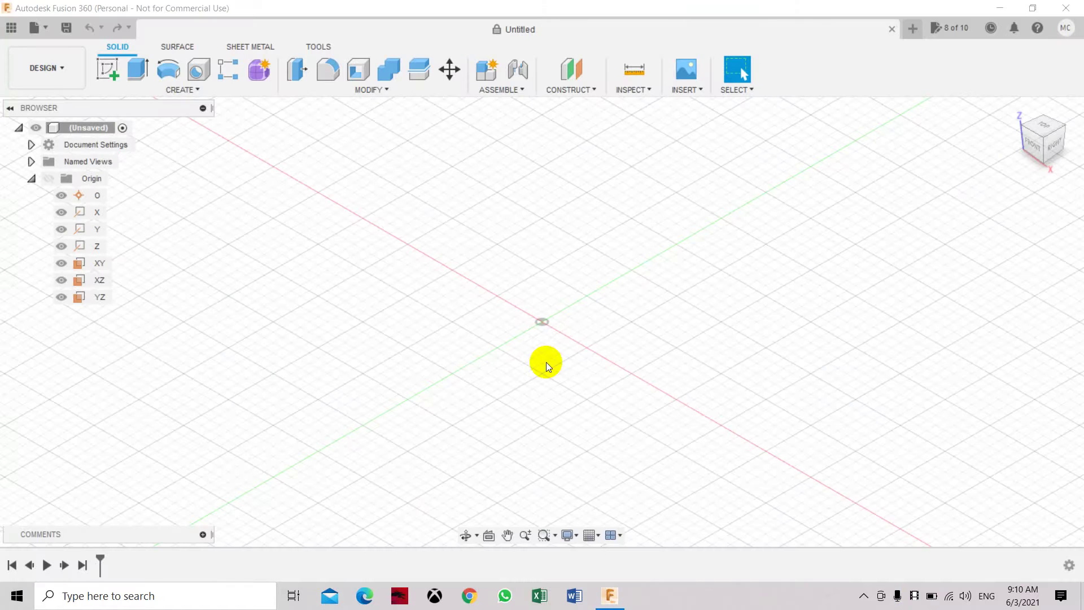
pyautogui.scroll(1, 547, 366)
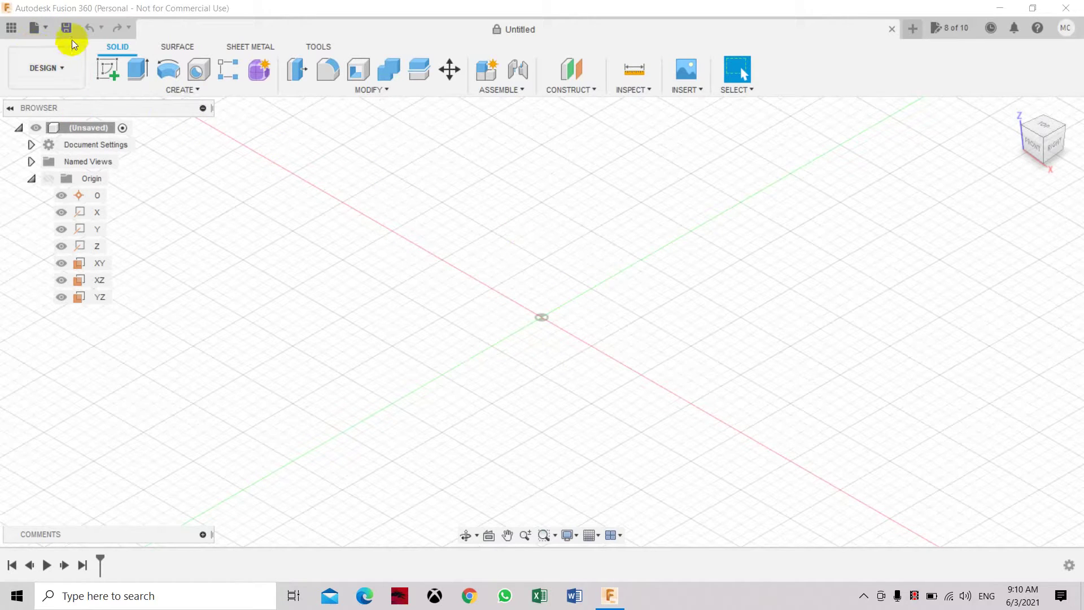
pyautogui.click(50, 29)
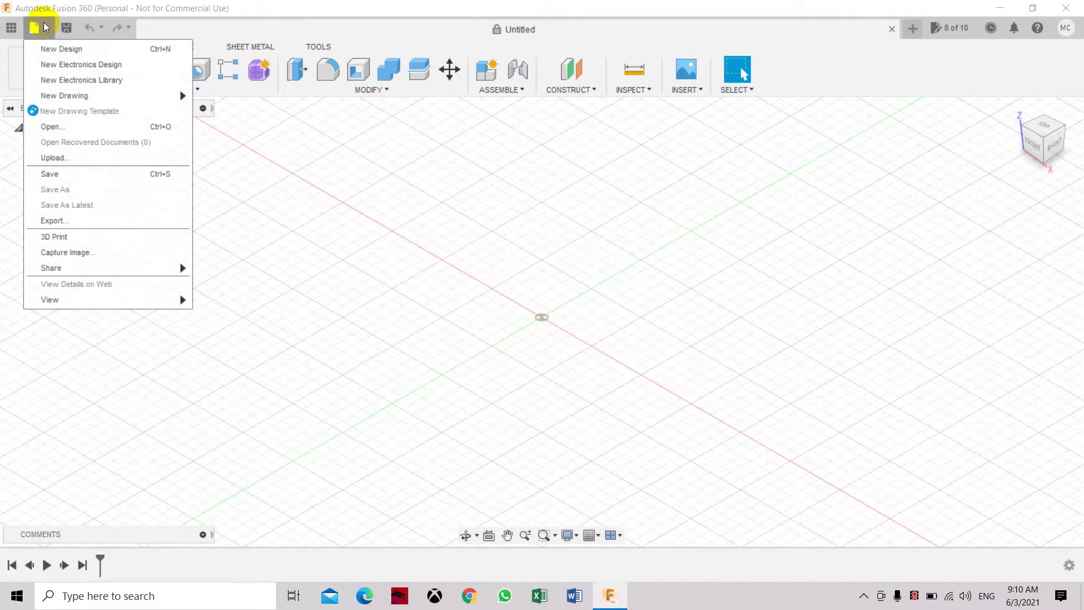
# Create a new design, save it as 'Rectangular' in Exercise 1, and start a sketch.
pyautogui.click(65, 48)
pyautogui.click(35, 28)
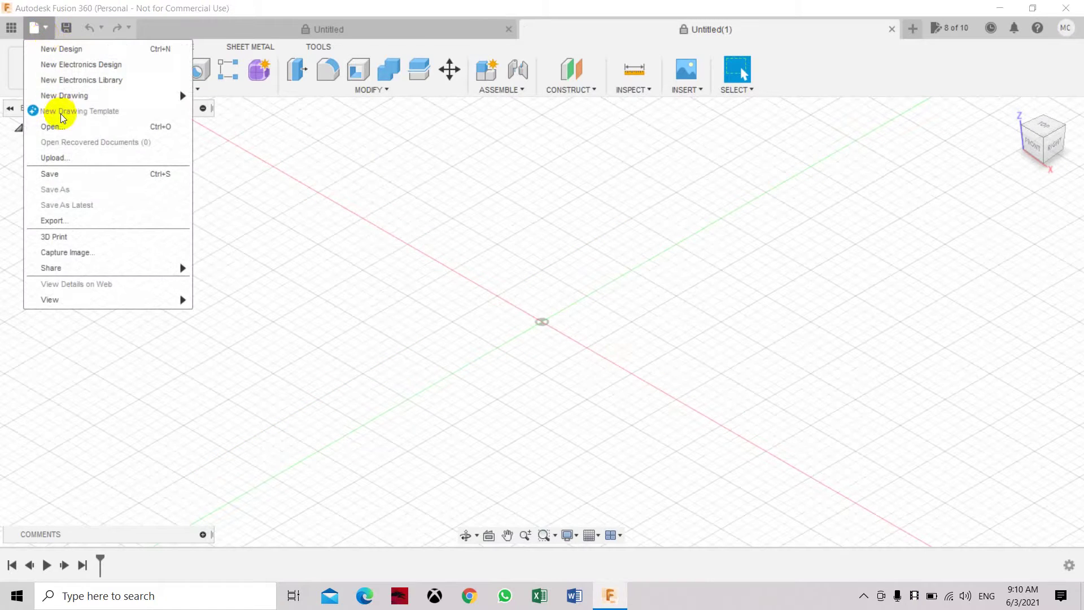
pyautogui.click(71, 174)
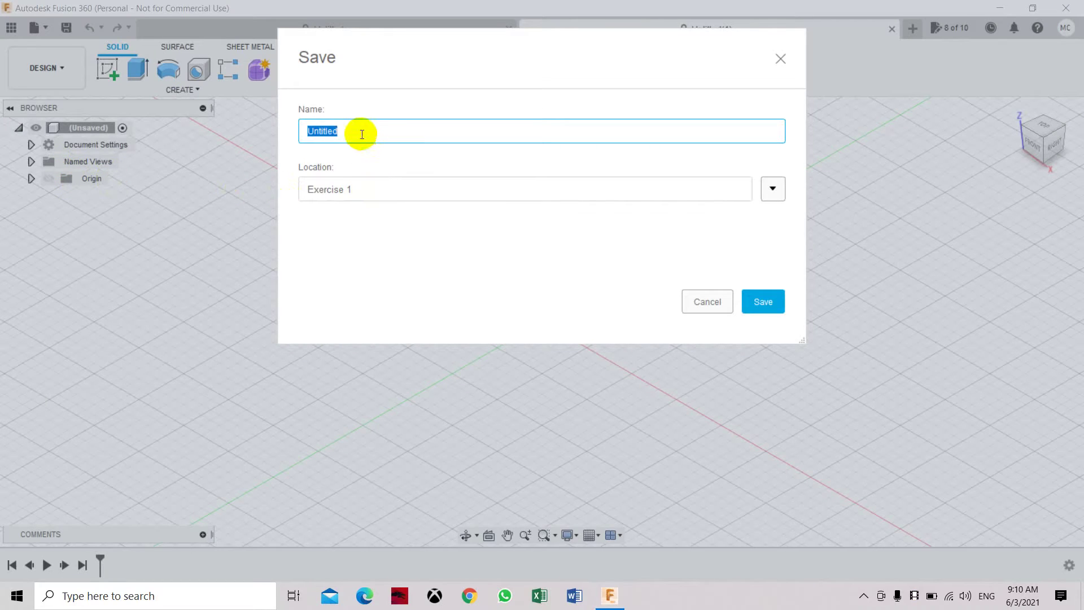
pyautogui.moveTo(359, 131); pyautogui.dragTo(303, 126)
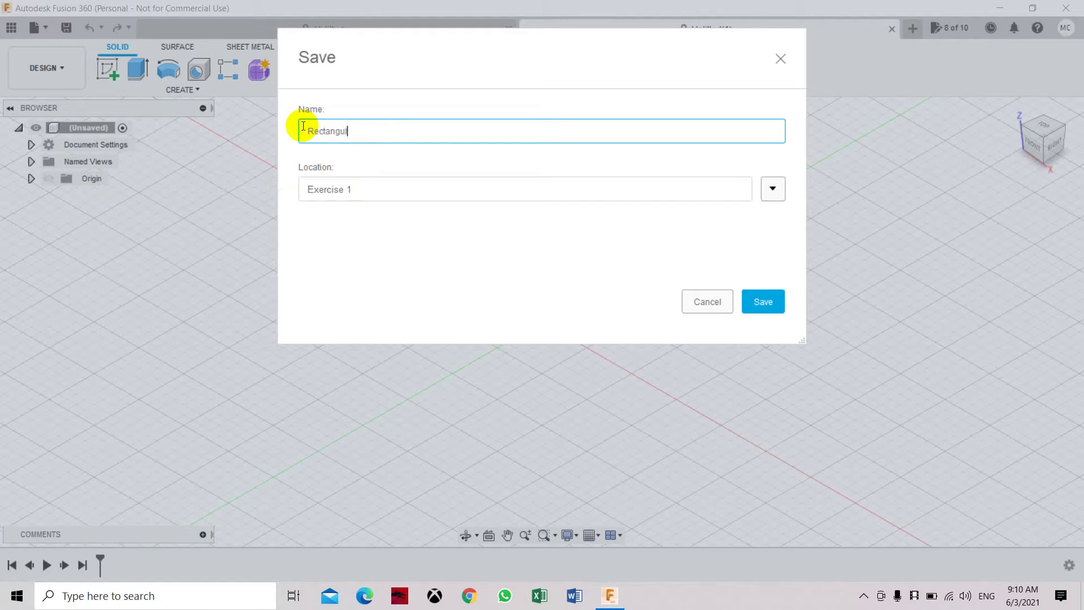
pyautogui.write('Rectangular')
pyautogui.click(768, 301)
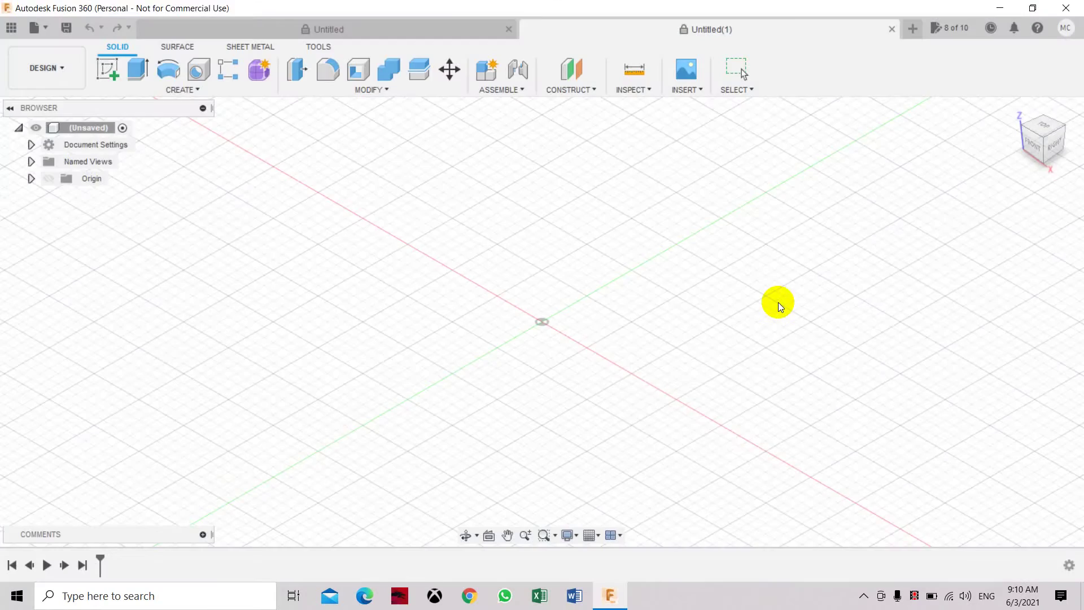
pyautogui.click(184, 89)
pyautogui.click(177, 120)
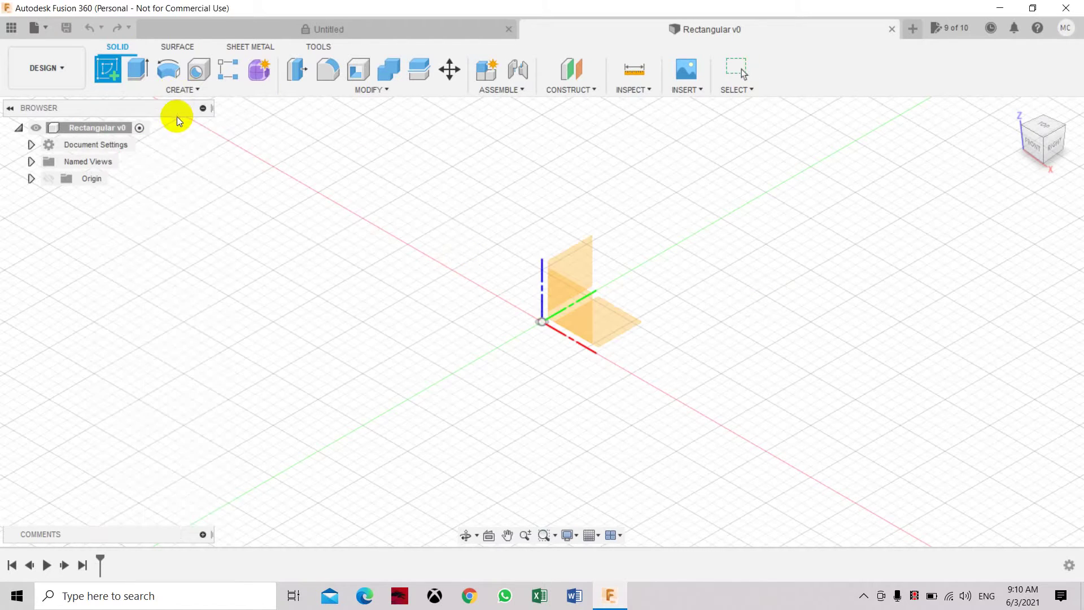
# On the XY plane, draw a roughly 110 × 70 mm center rectangle centred on the origin.
pyautogui.click(633, 325)
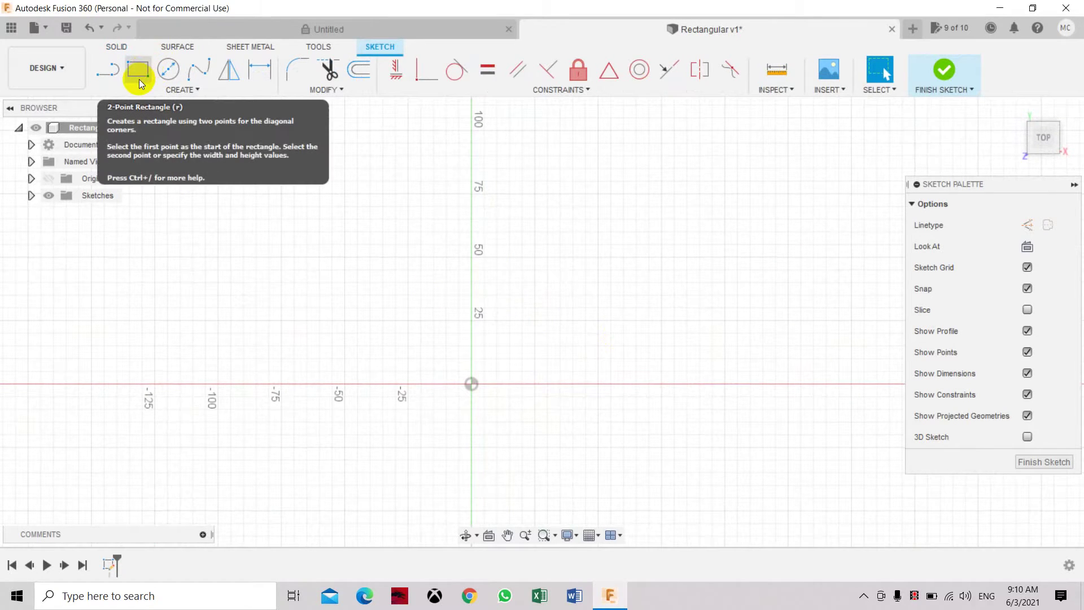
pyautogui.click(139, 81)
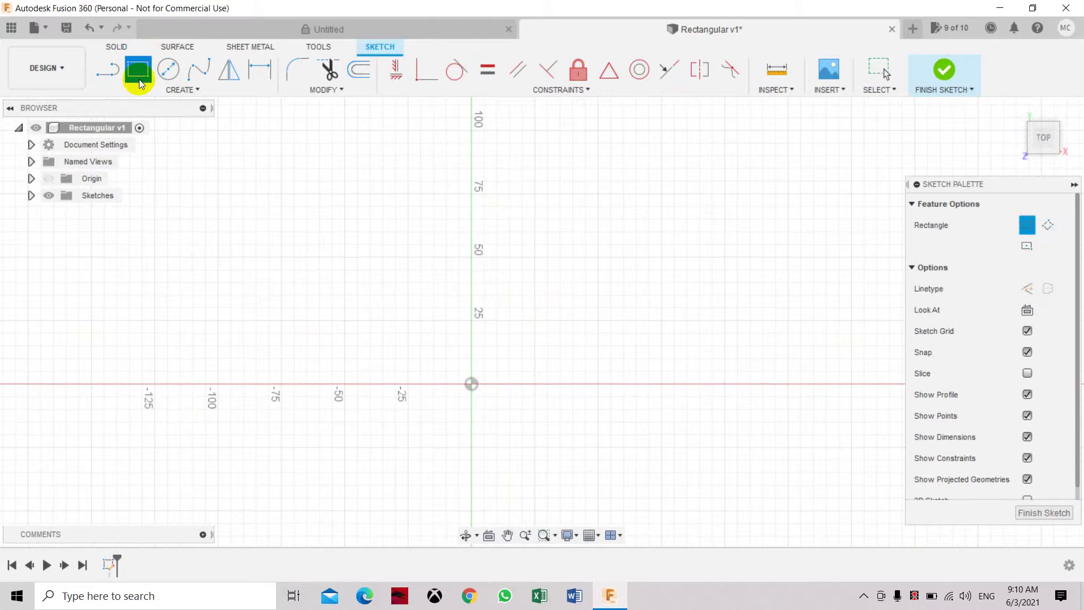
pyautogui.click(191, 89)
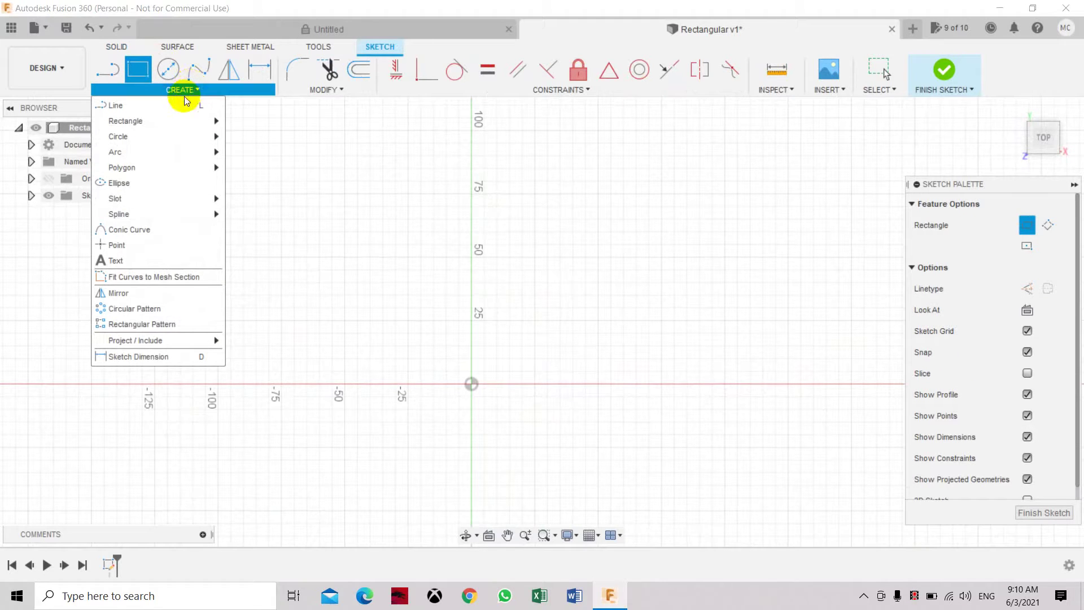
pyautogui.moveTo(168, 118)
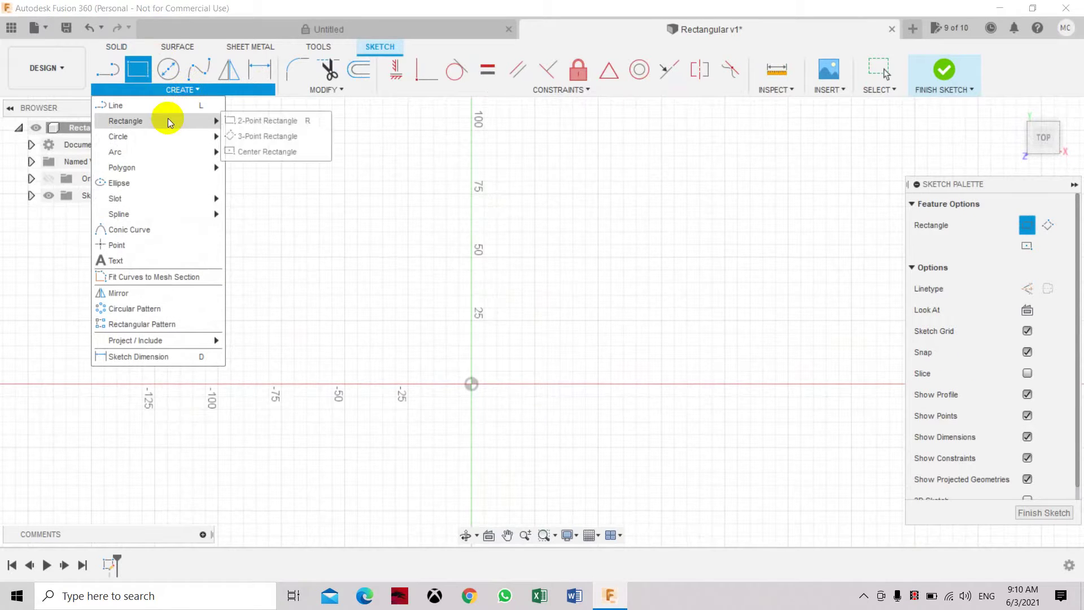
pyautogui.click(273, 152)
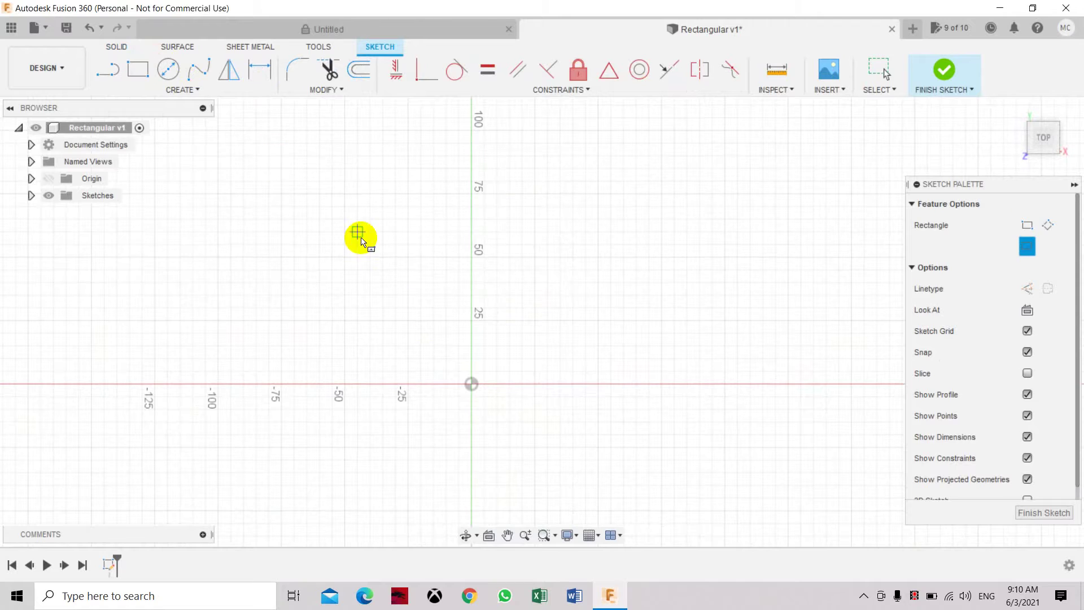
pyautogui.click(476, 388)
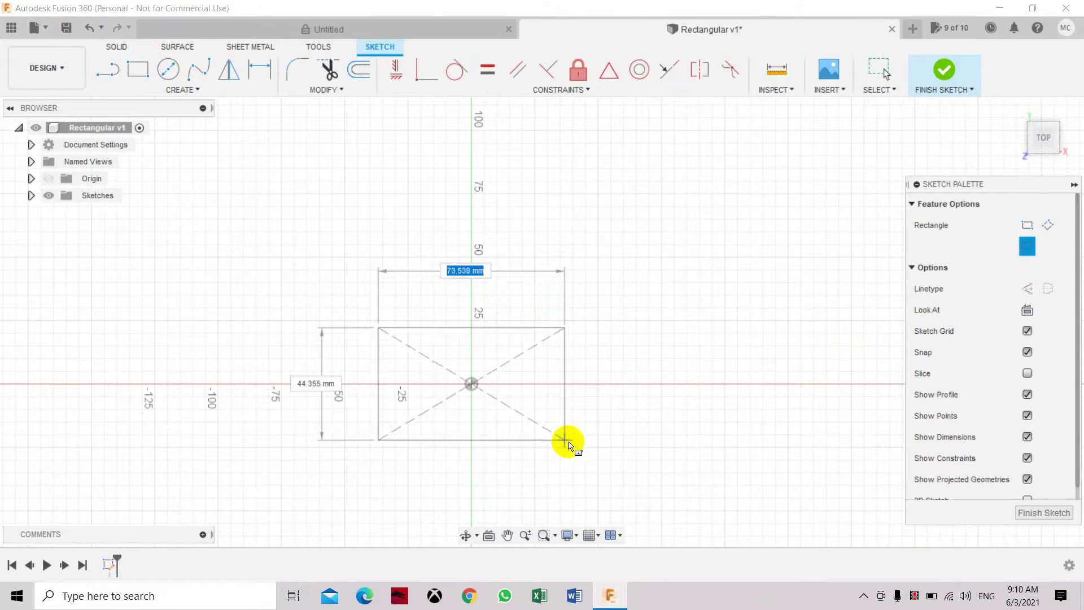
pyautogui.click(611, 474)
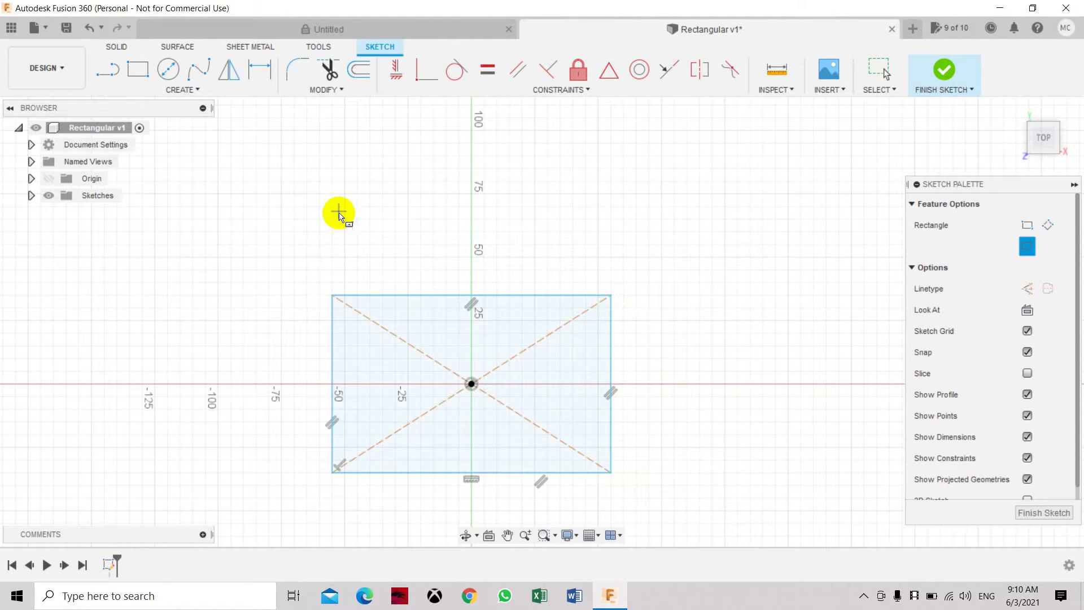
pyautogui.click(249, 78)
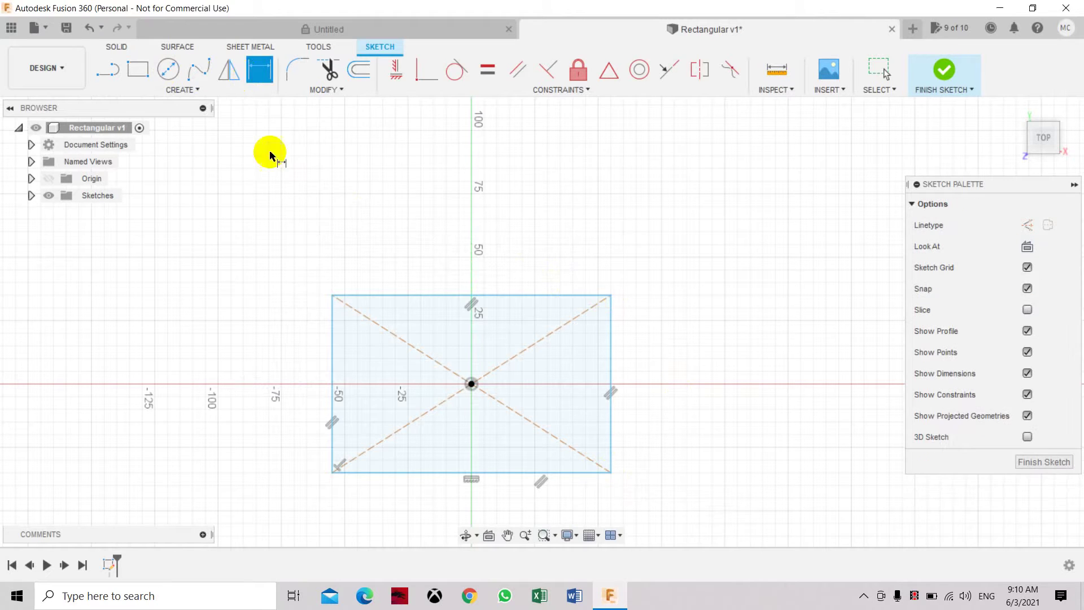
# Dimension the rectangle's top-left corner 30 mm vertically from the centre point.
pyautogui.click(332, 296)
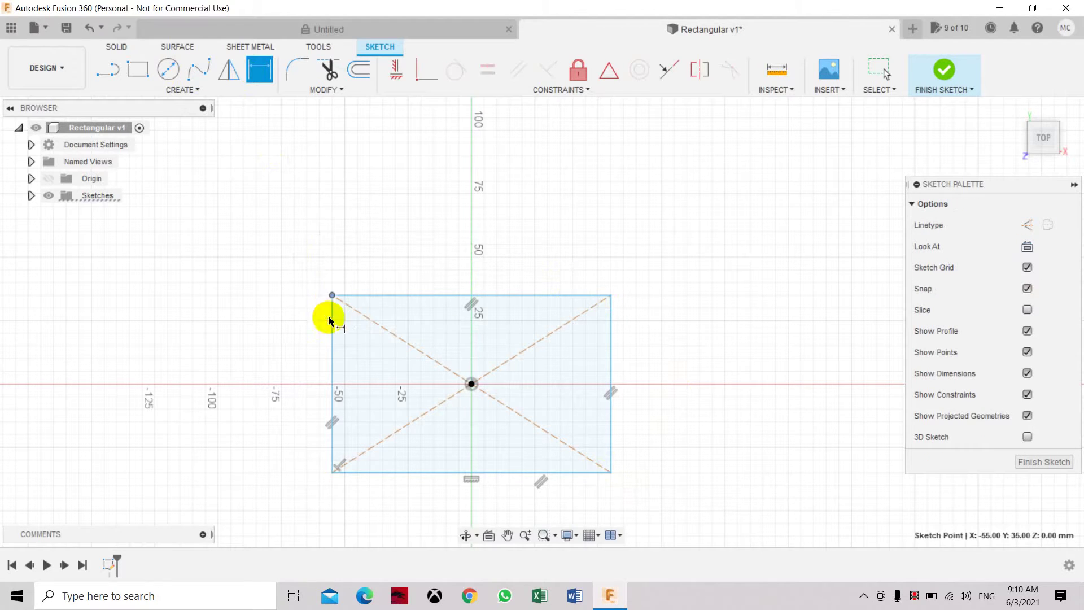
pyautogui.click(471, 384)
pyautogui.click(268, 330)
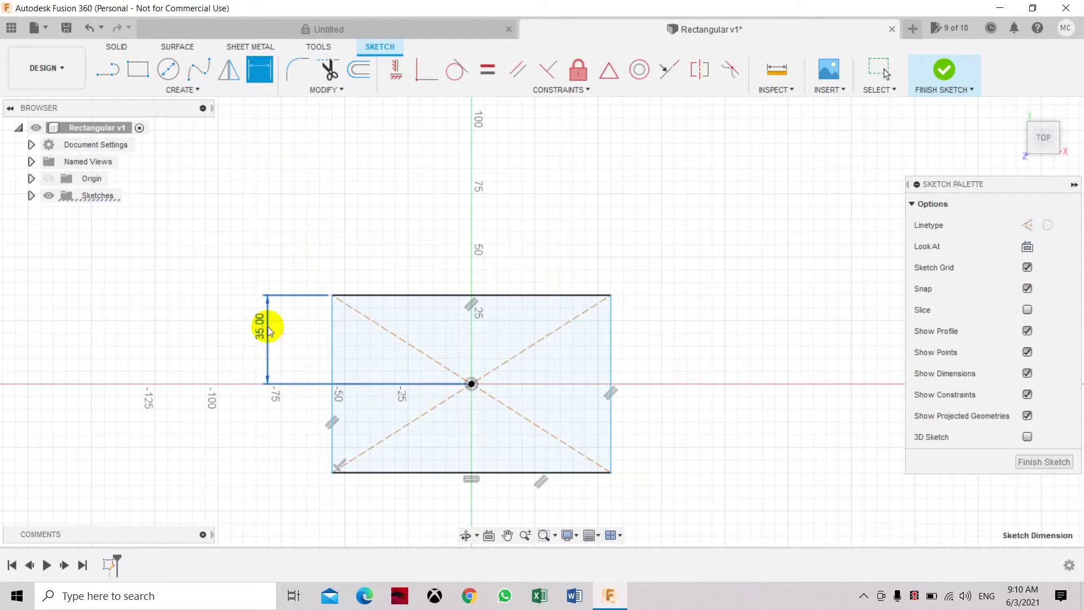
pyautogui.write('60')
pyautogui.press('Return')
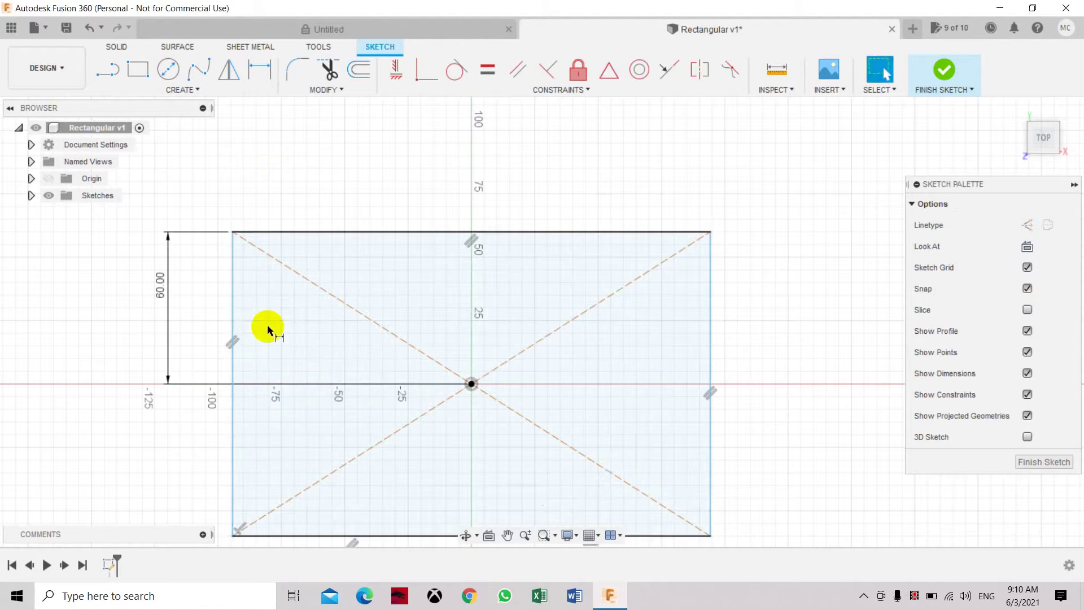
pyautogui.doubleClick(163, 293)
pyautogui.write('30')
pyautogui.press('Return')
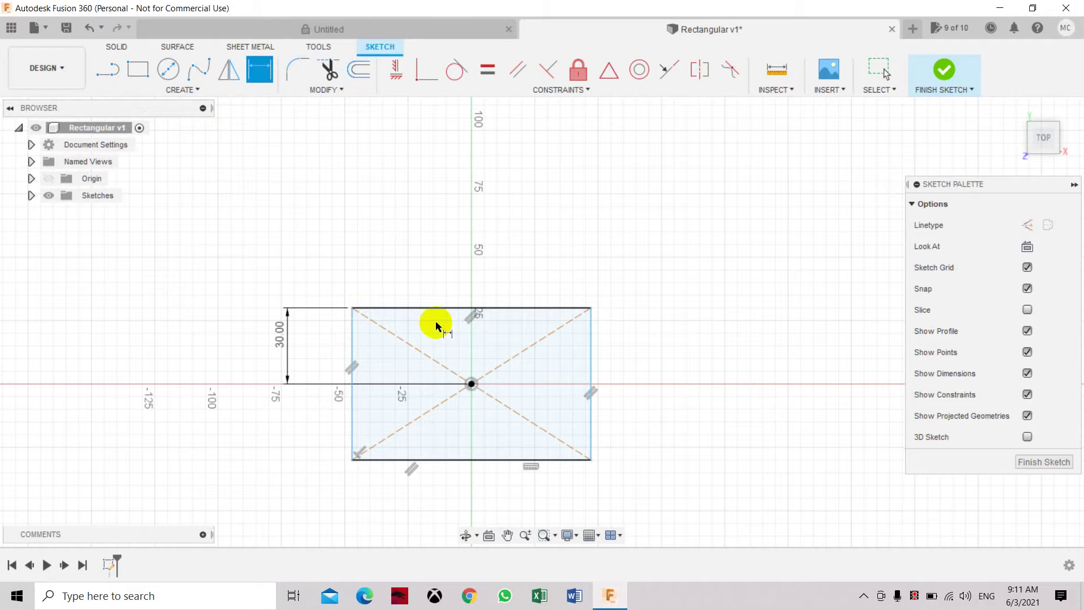
# Dimension the left edge 50 mm horizontally from the centre and finish the sketch.
pyautogui.click(471, 385)
pyautogui.click(352, 381)
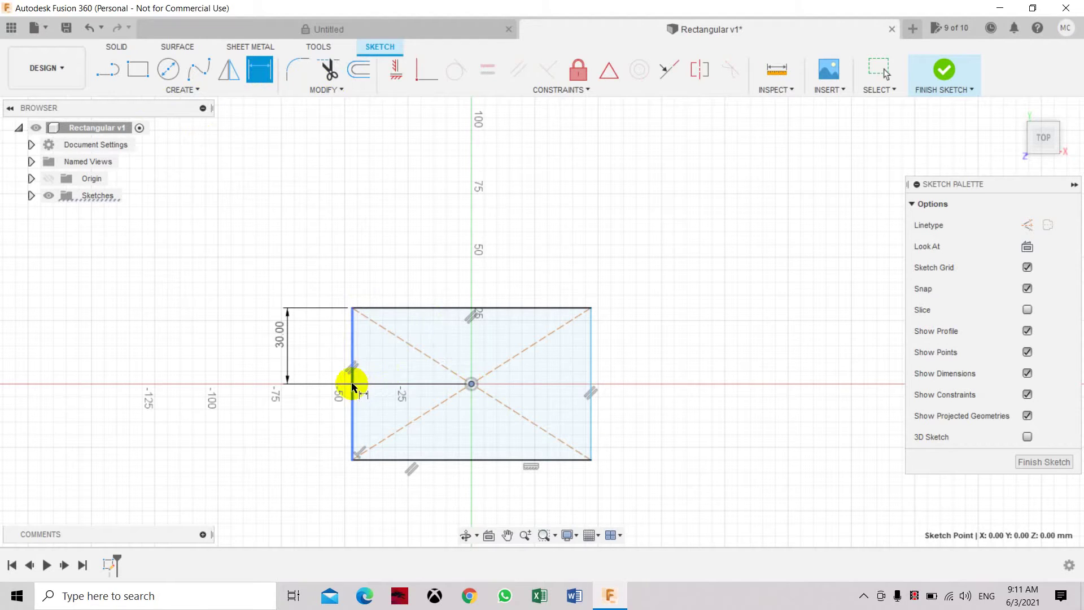
pyautogui.click(377, 254)
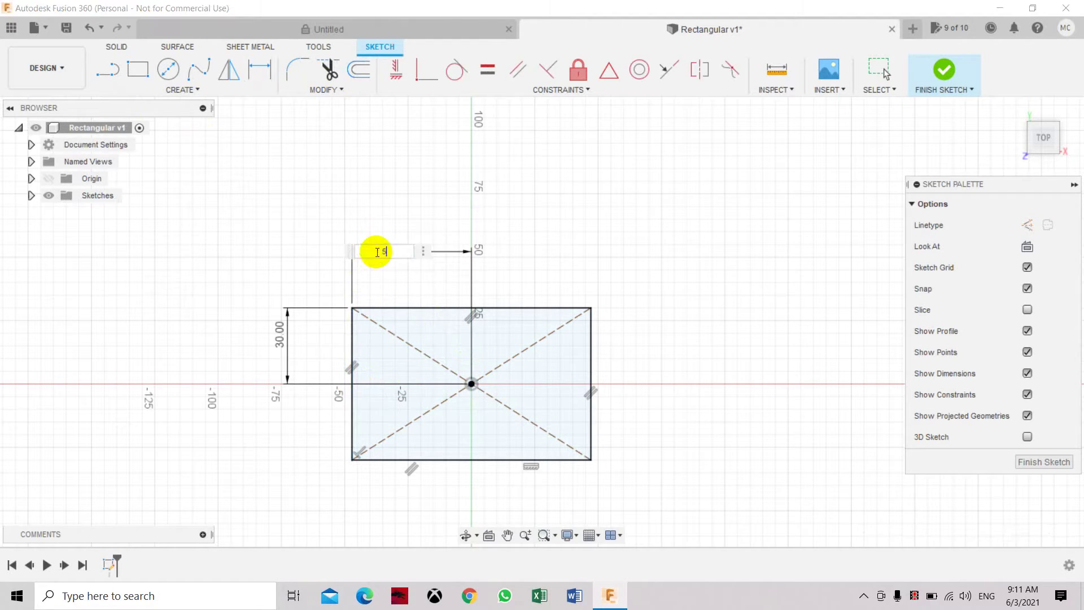
pyautogui.press('Return')
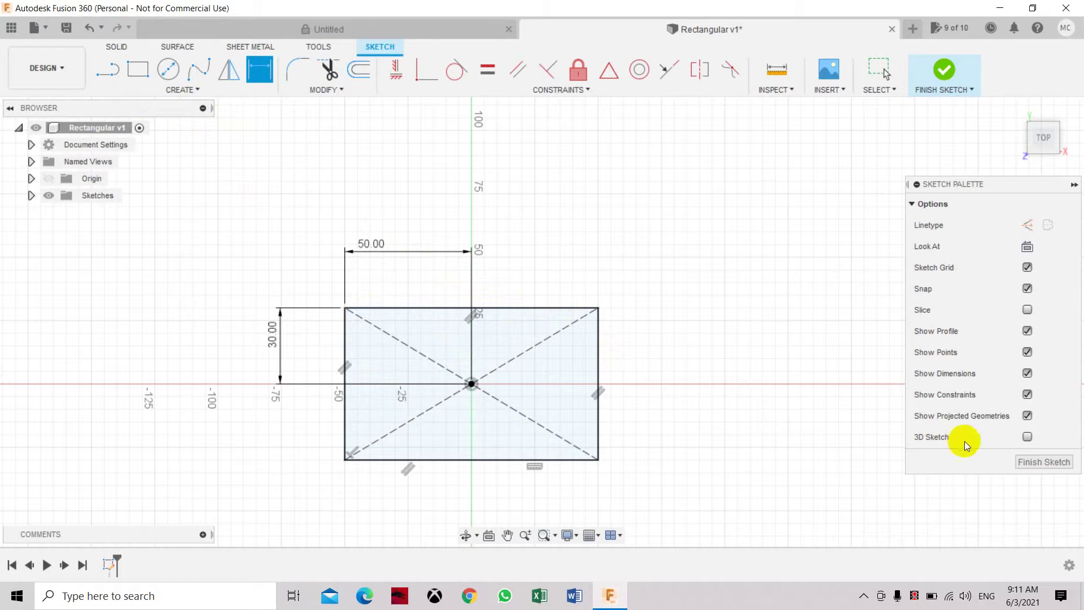
pyautogui.click(1030, 462)
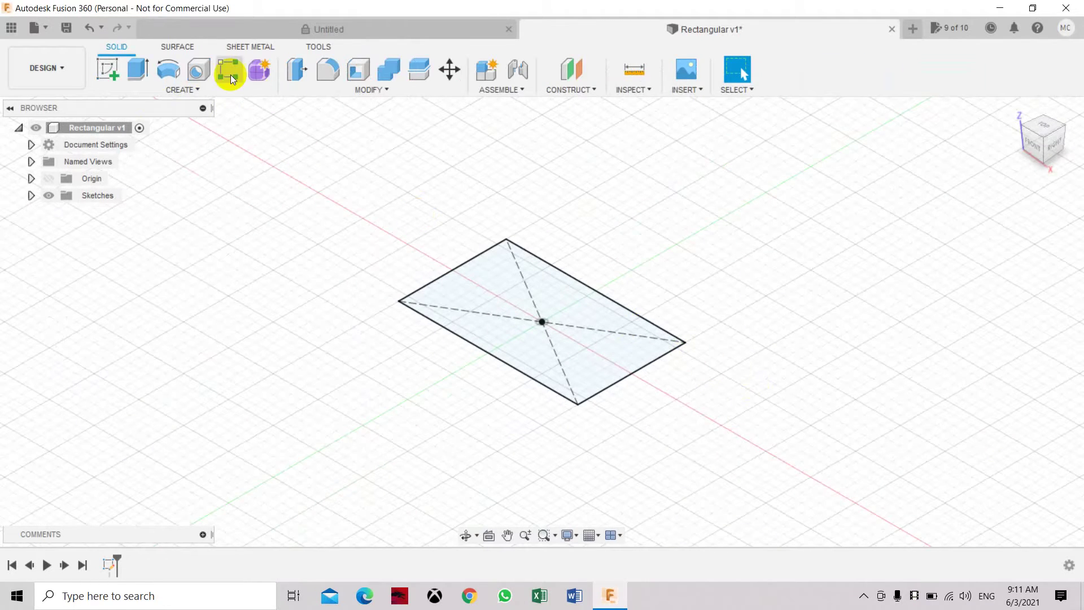
# Extrude the rectangle profile upward 15 mm into a solid block.
pyautogui.click(136, 71)
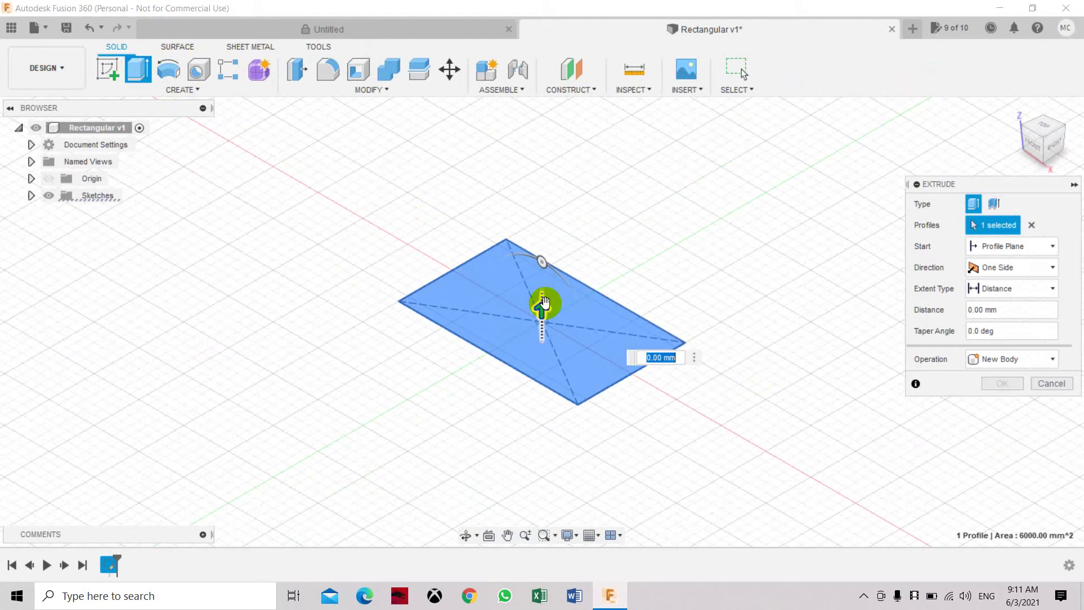
pyautogui.moveTo(544, 305); pyautogui.dragTo(541, 259)
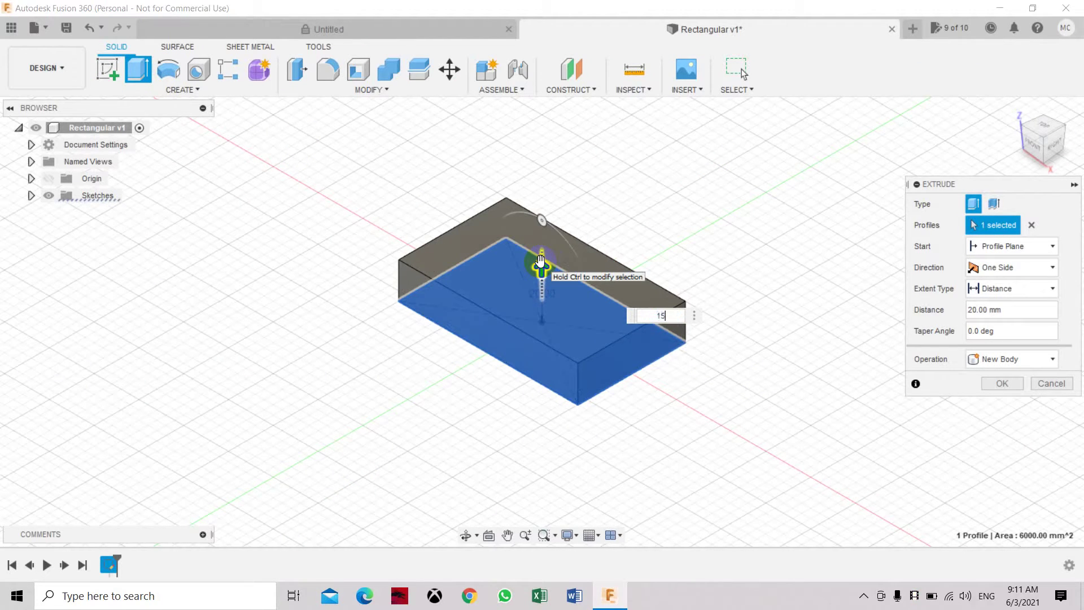
pyautogui.write('15')
pyautogui.press('Return')
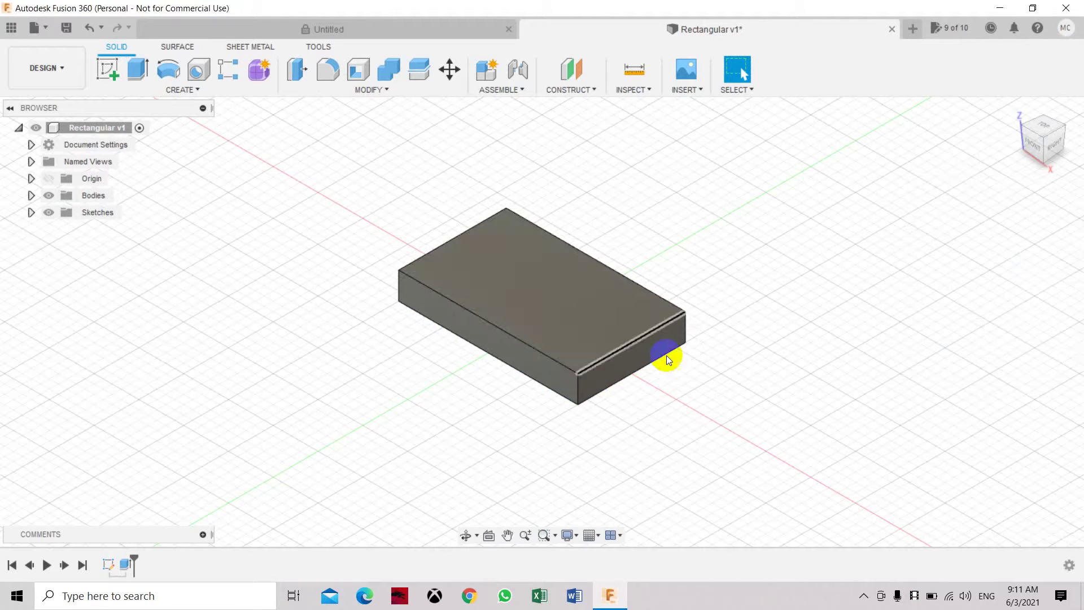
pyautogui.scroll(1, 705, 412)
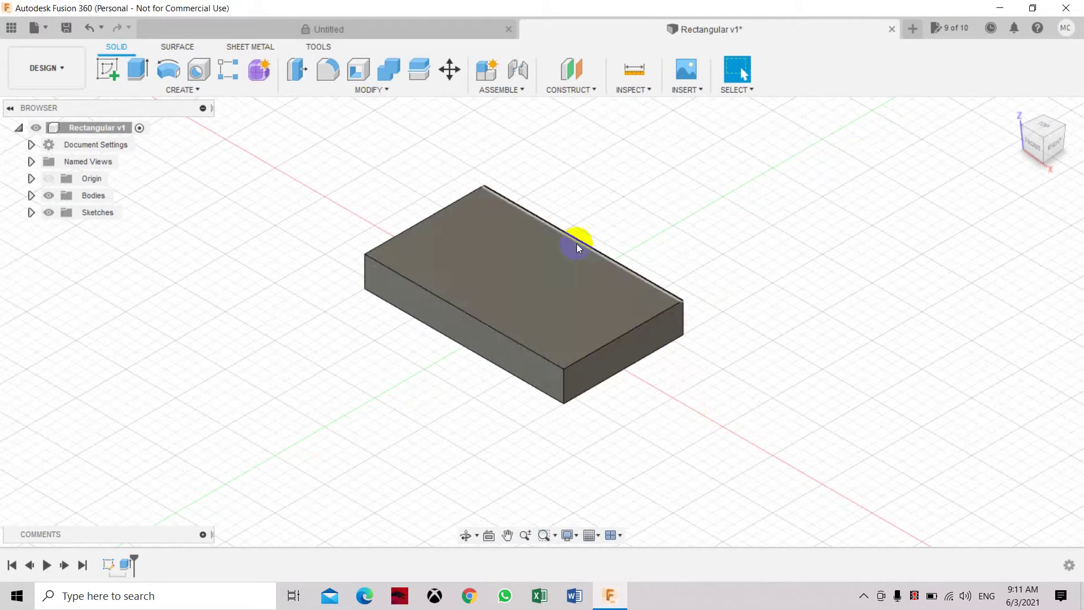
pyautogui.click(517, 287)
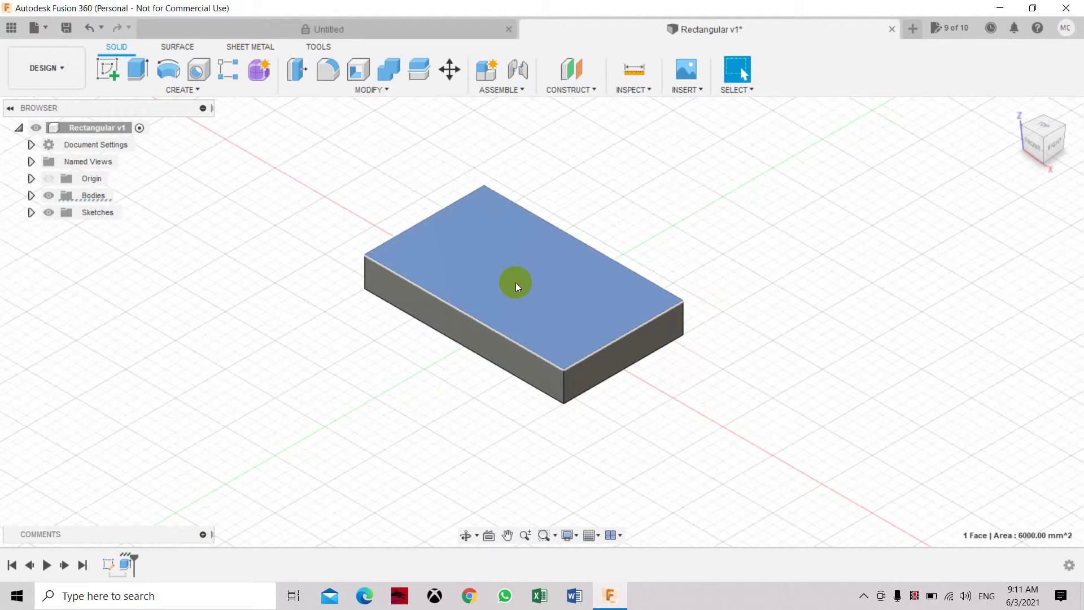
# Sketch a center rectangle on the block's top face, centred on the origin.
pyautogui.rightClick(516, 283)
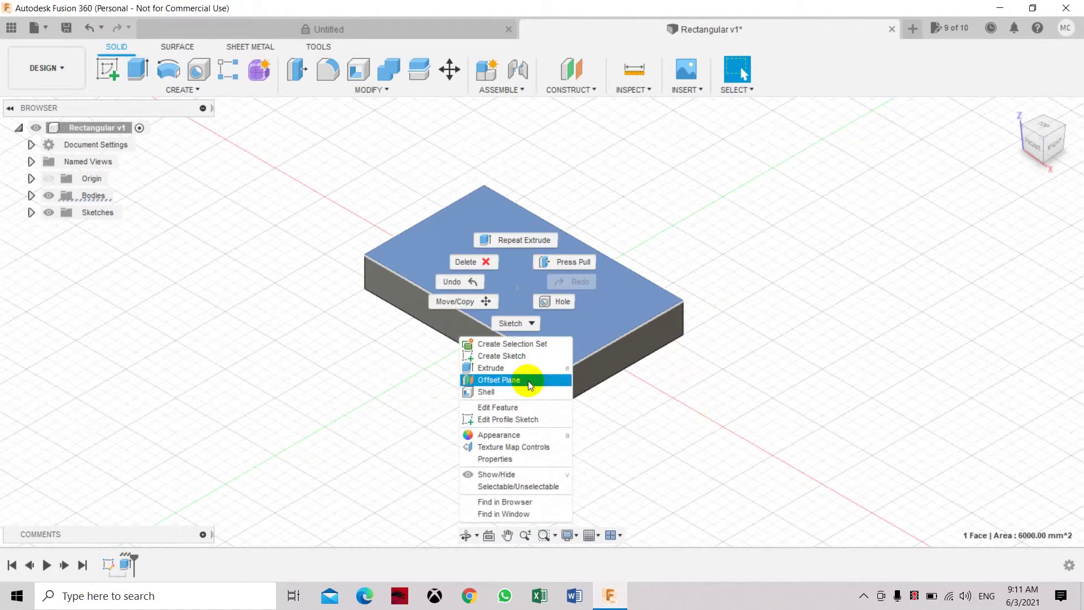
pyautogui.click(526, 356)
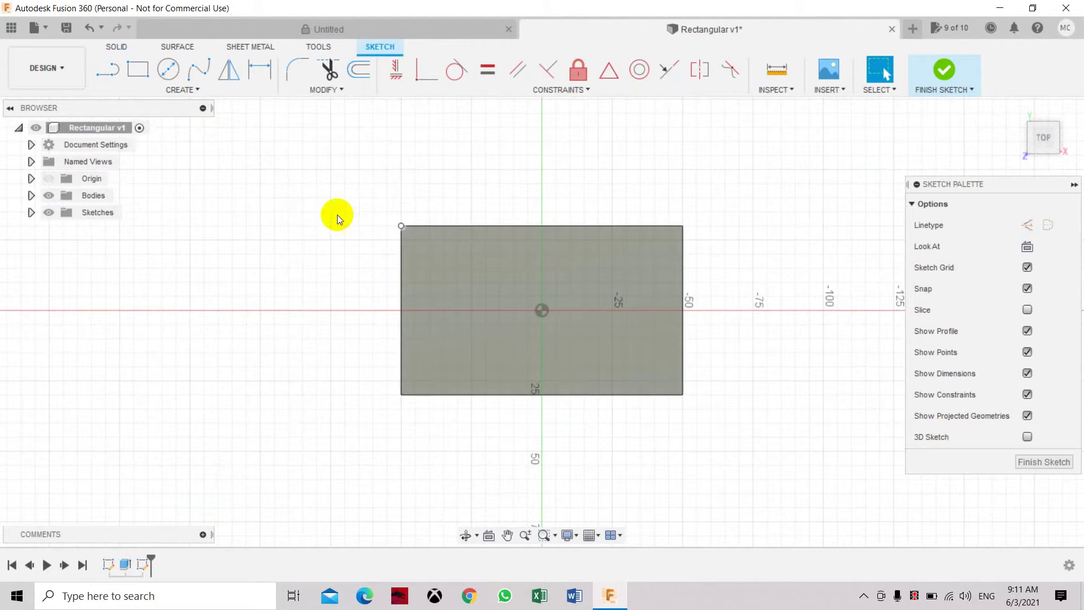
pyautogui.click(178, 92)
pyautogui.moveTo(208, 124)
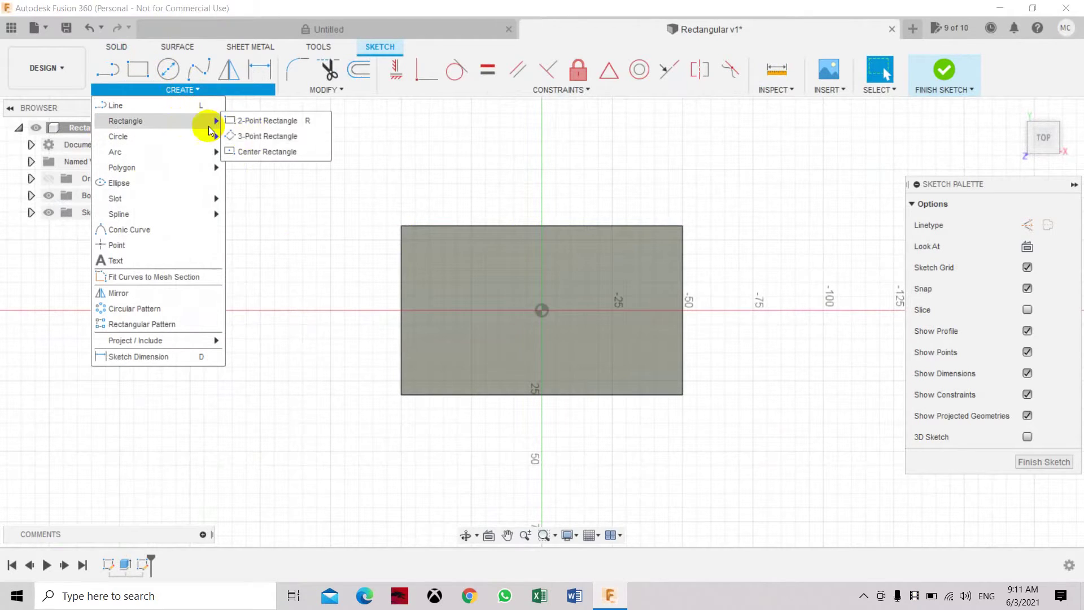
pyautogui.click(267, 153)
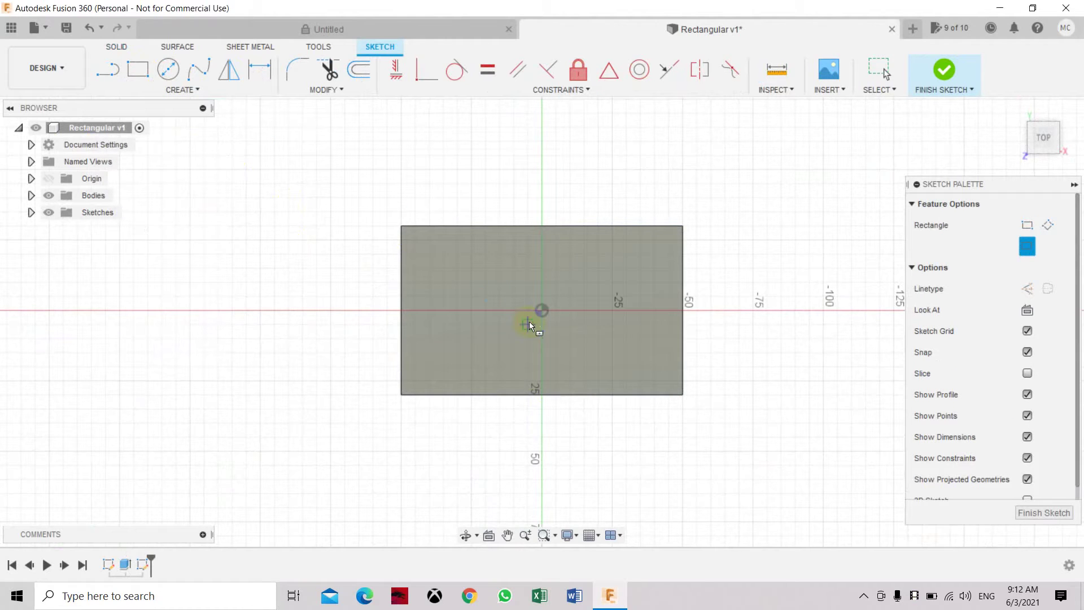
pyautogui.click(541, 310)
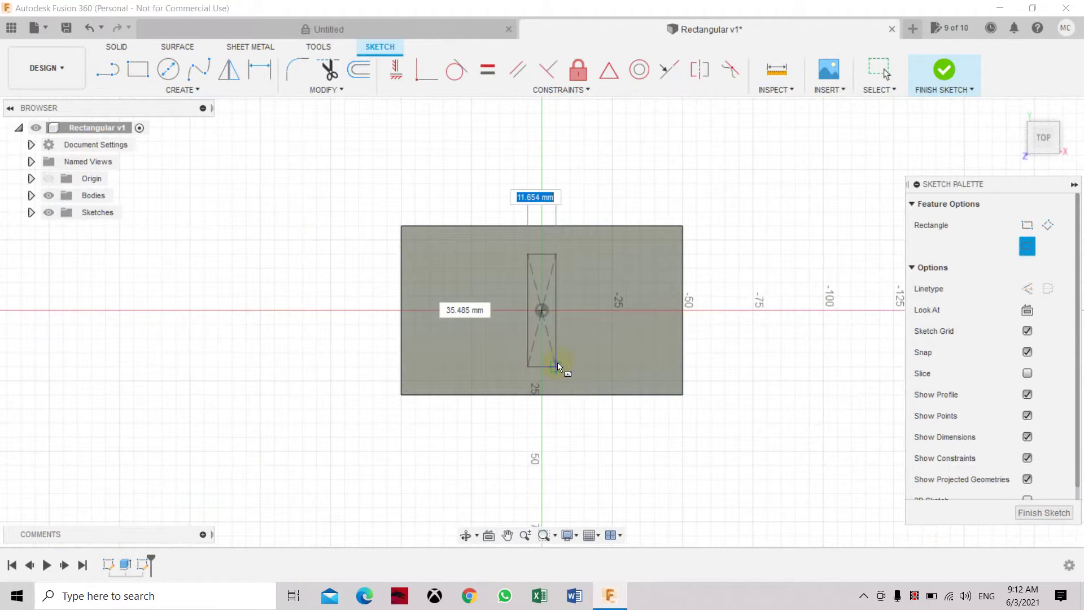
pyautogui.click(560, 371)
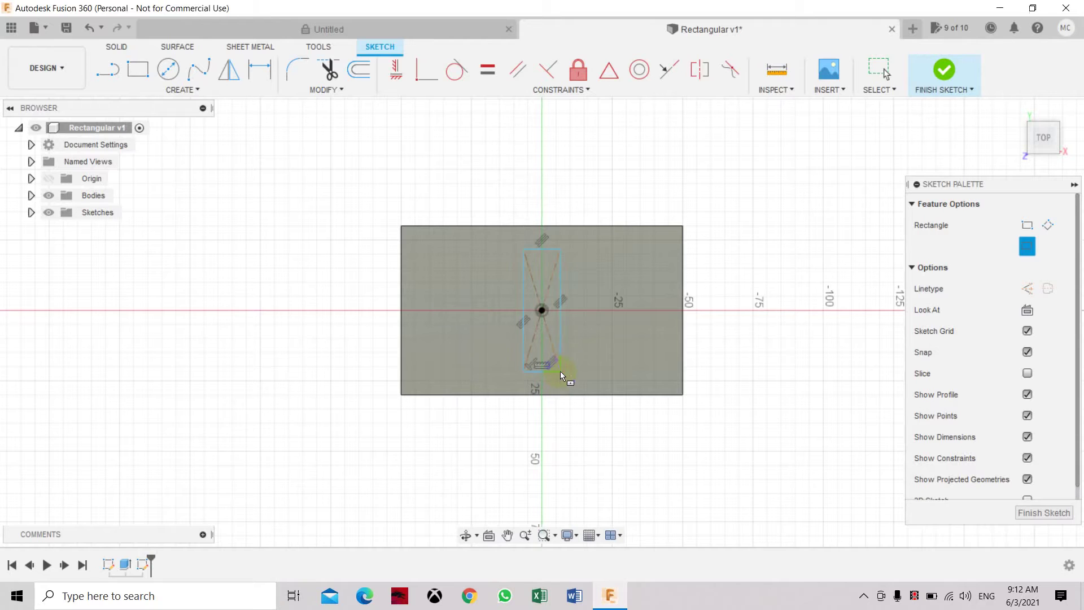
# Dimension the rectangle 10 mm wide and 50 mm long, then finish the sketch.
pyautogui.click(260, 69)
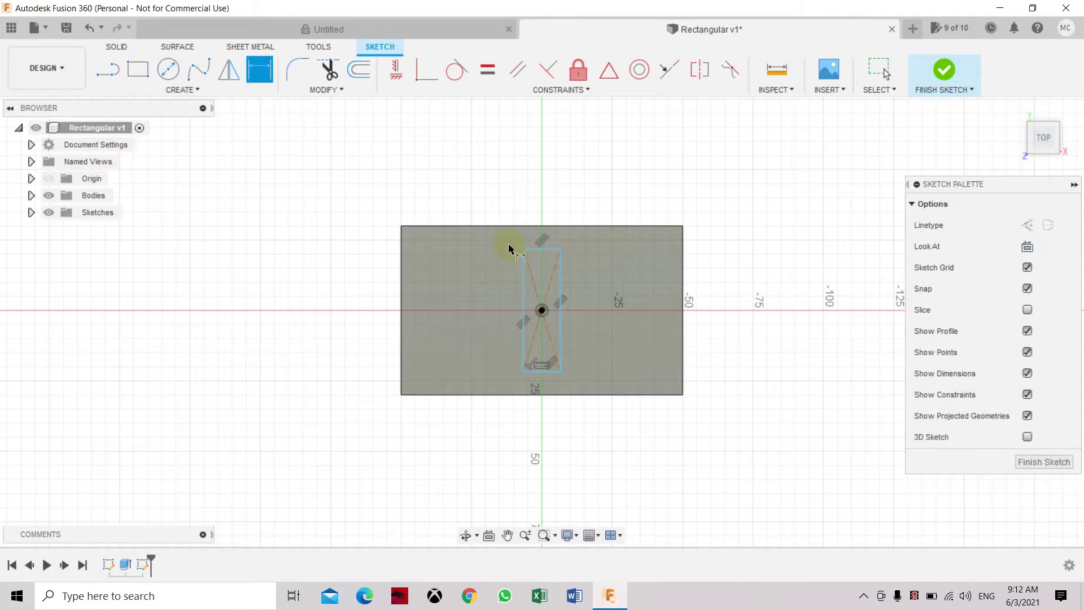
pyautogui.click(522, 253)
pyautogui.click(561, 249)
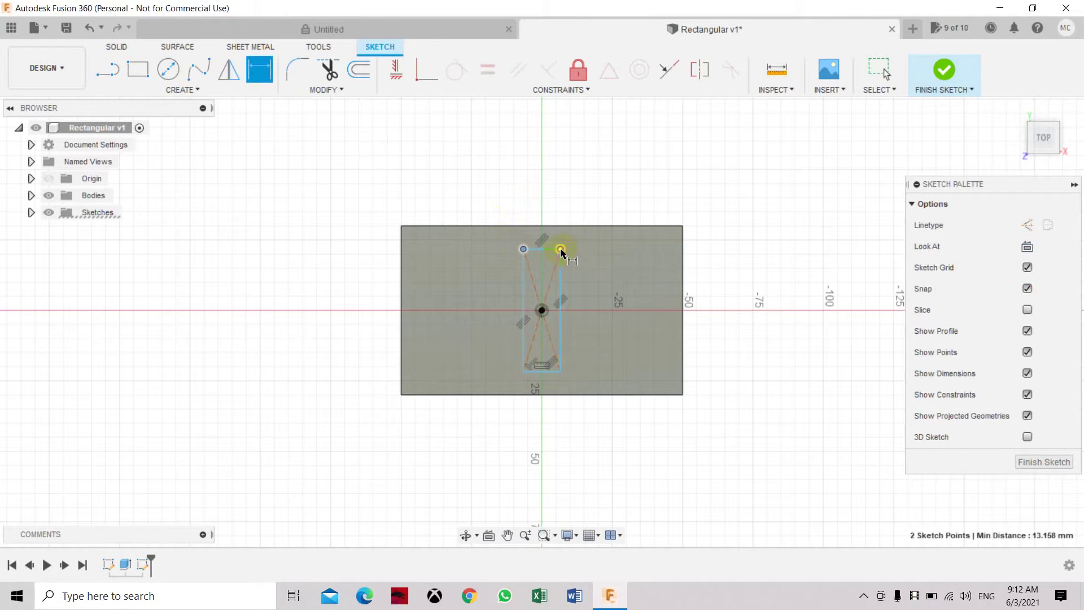
pyautogui.click(551, 202)
pyautogui.press('Return')
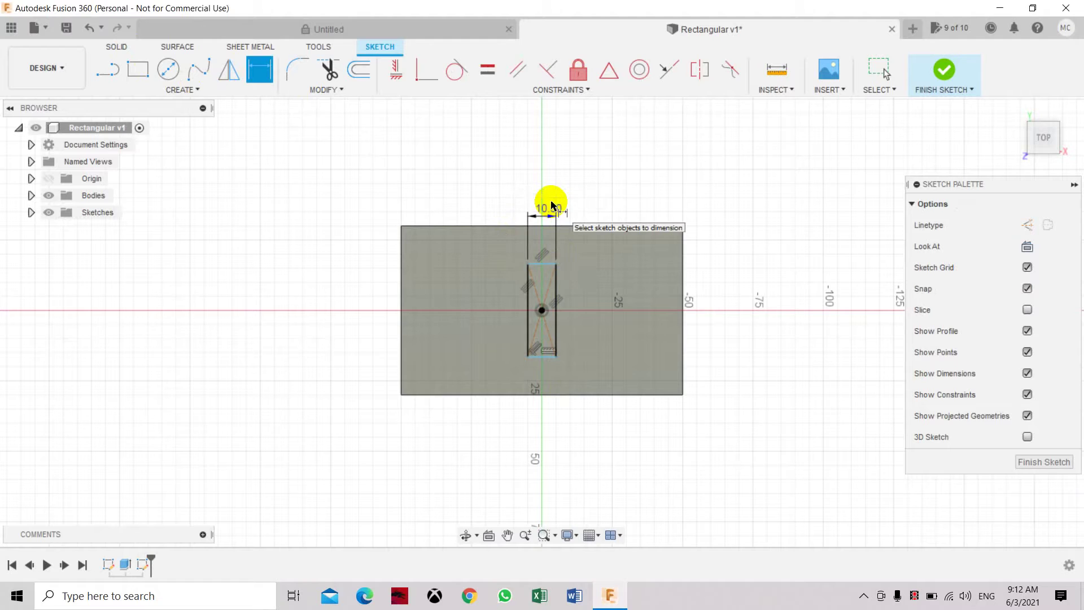
pyautogui.click(556, 264)
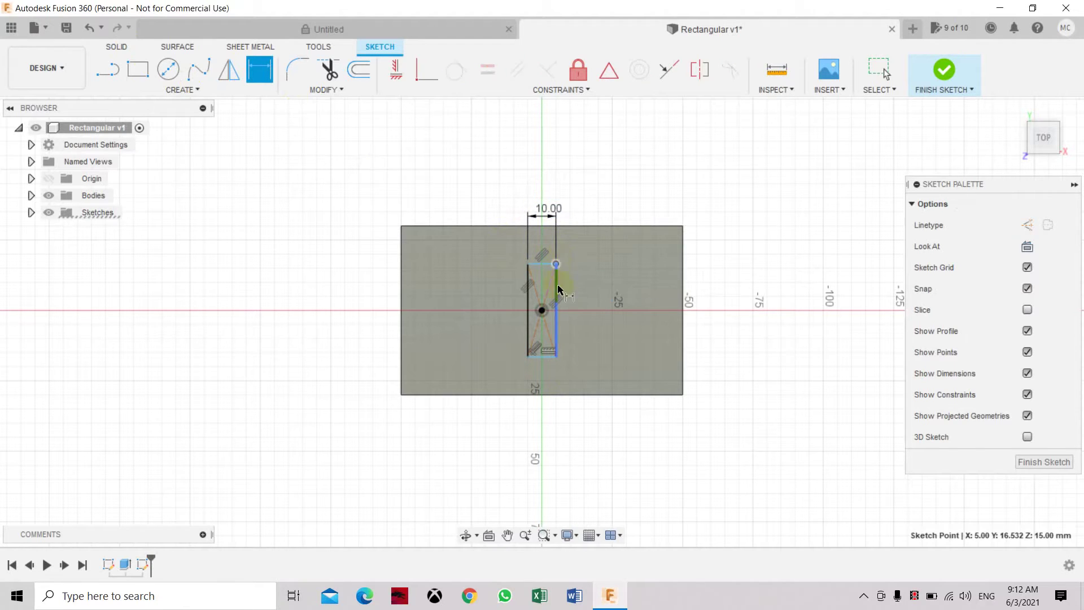
pyautogui.click(556, 356)
pyautogui.click(589, 353)
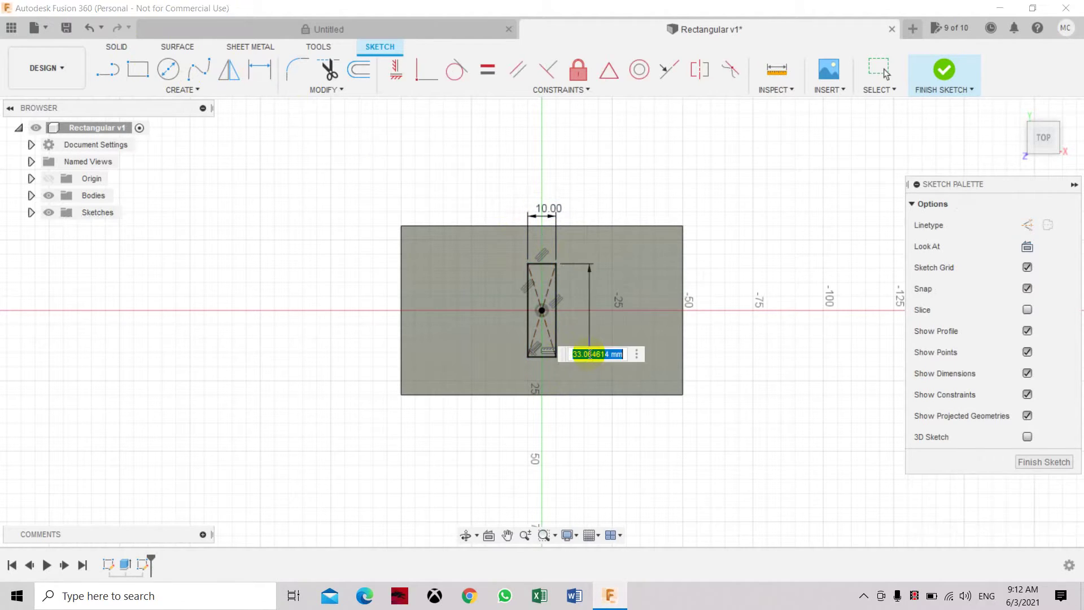
pyautogui.write('50')
pyautogui.press('Return')
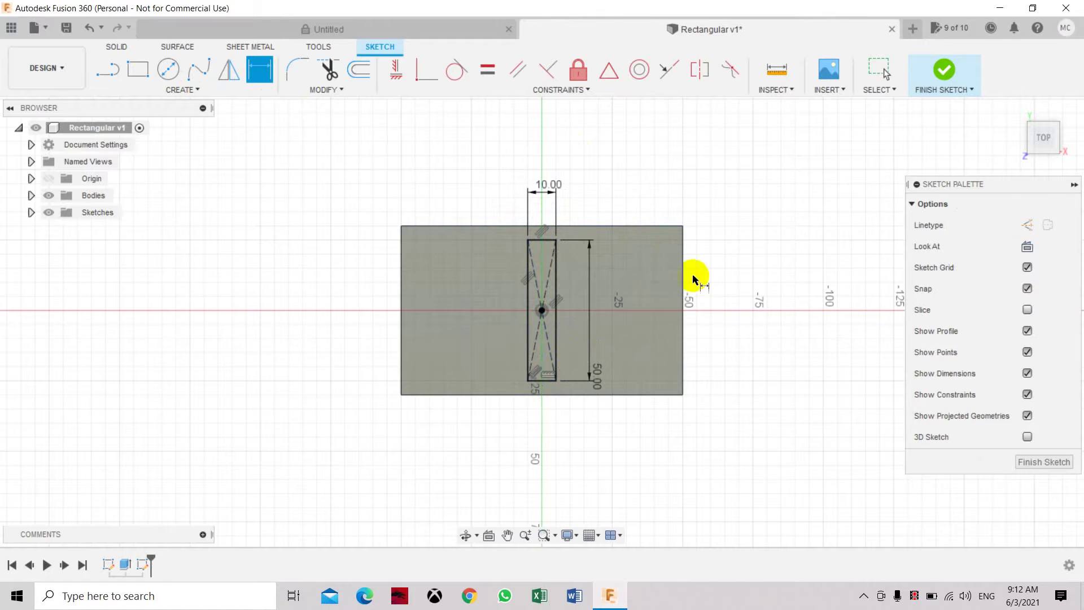
pyautogui.click(1044, 462)
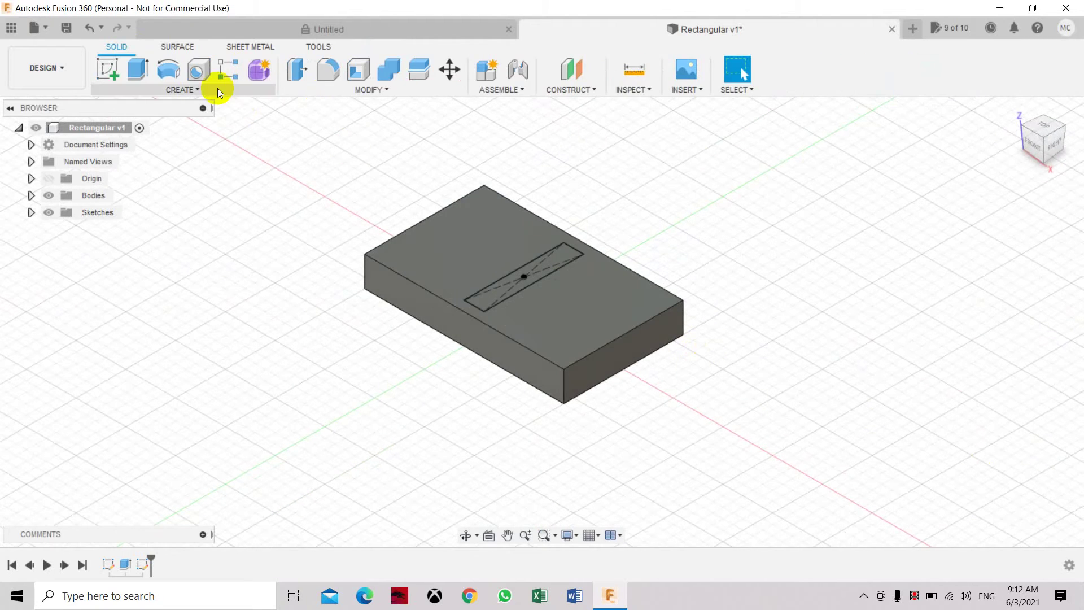
pyautogui.click(151, 69)
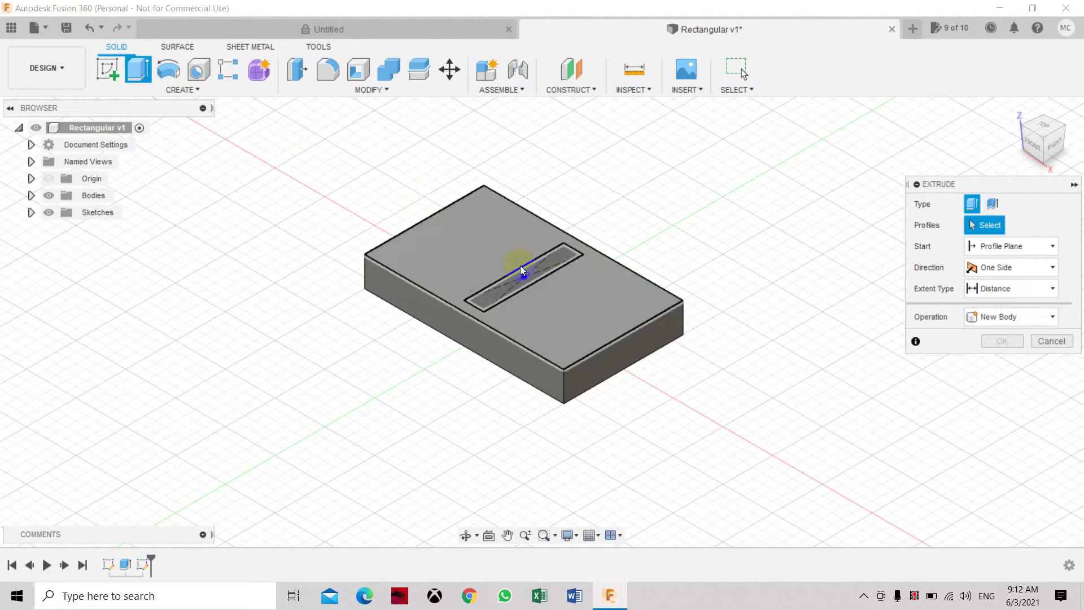
# Select the narrow rectangle profile and extrude it upward as a 50 mm Join wall.
pyautogui.moveTo(391, 181); pyautogui.dragTo(614, 328)
pyautogui.moveTo(538, 261); pyautogui.dragTo(531, 163)
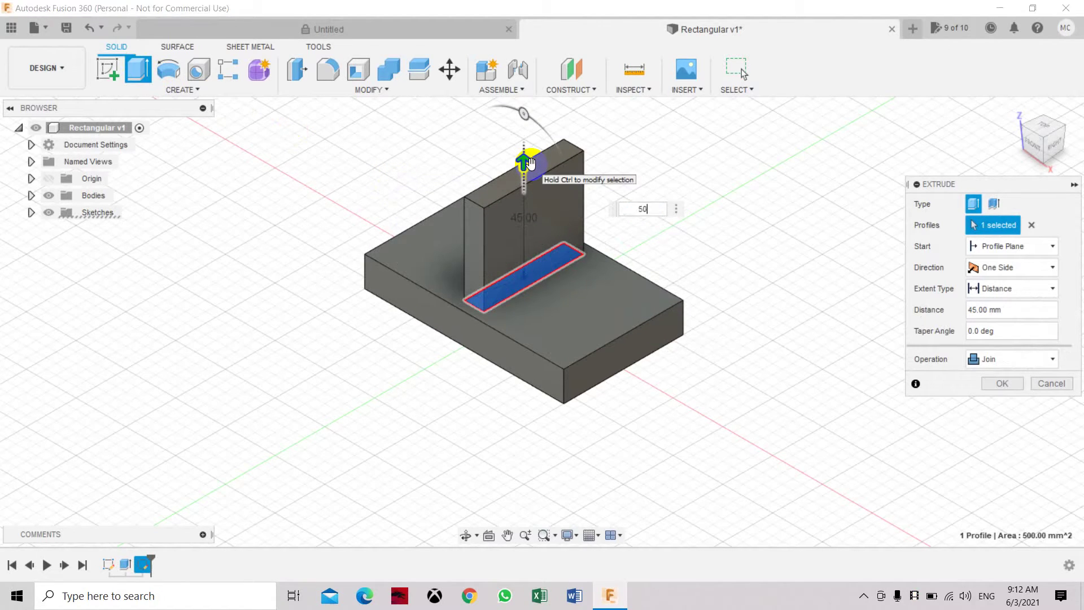
pyautogui.press('Return')
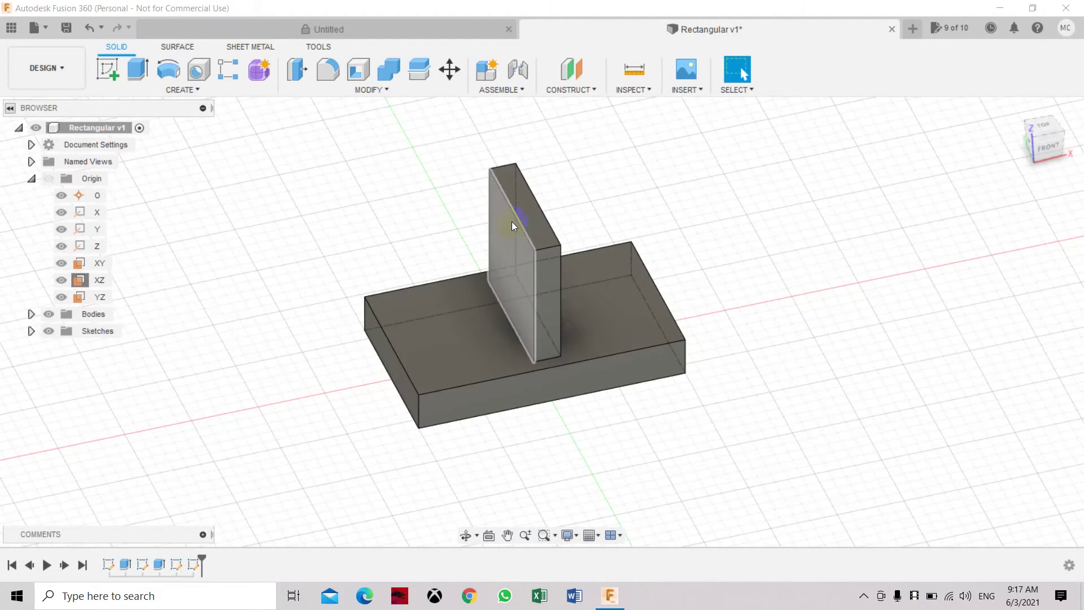
# On the XZ plane, draw a closed five-line gusset outline with a slanted edge beside the wall.
pyautogui.rightClick(84, 287)
pyautogui.click(107, 309)
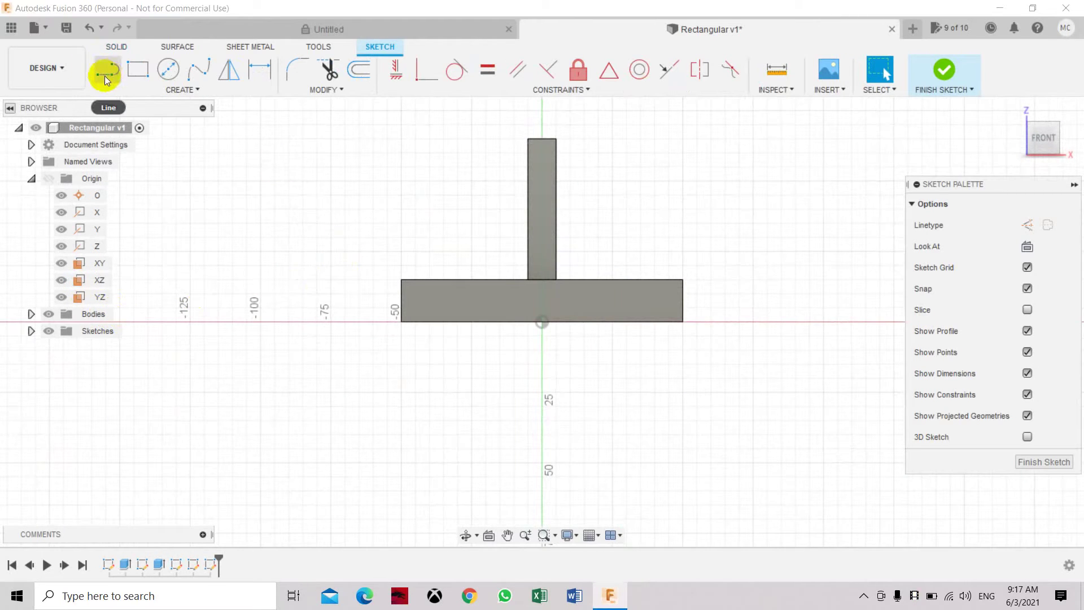
pyautogui.click(106, 75)
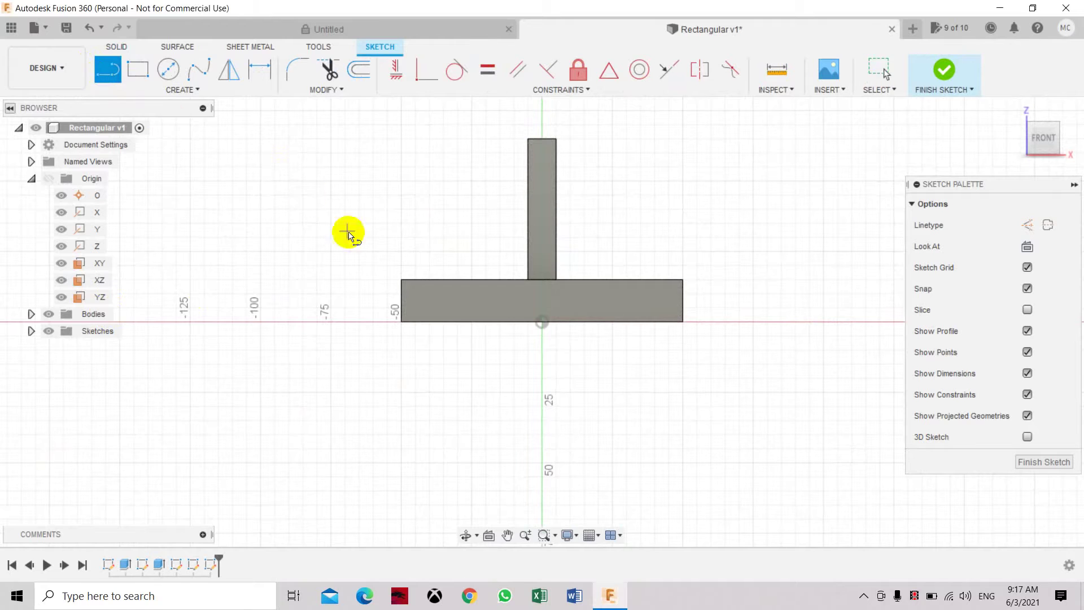
pyautogui.click(401, 279)
pyautogui.click(530, 279)
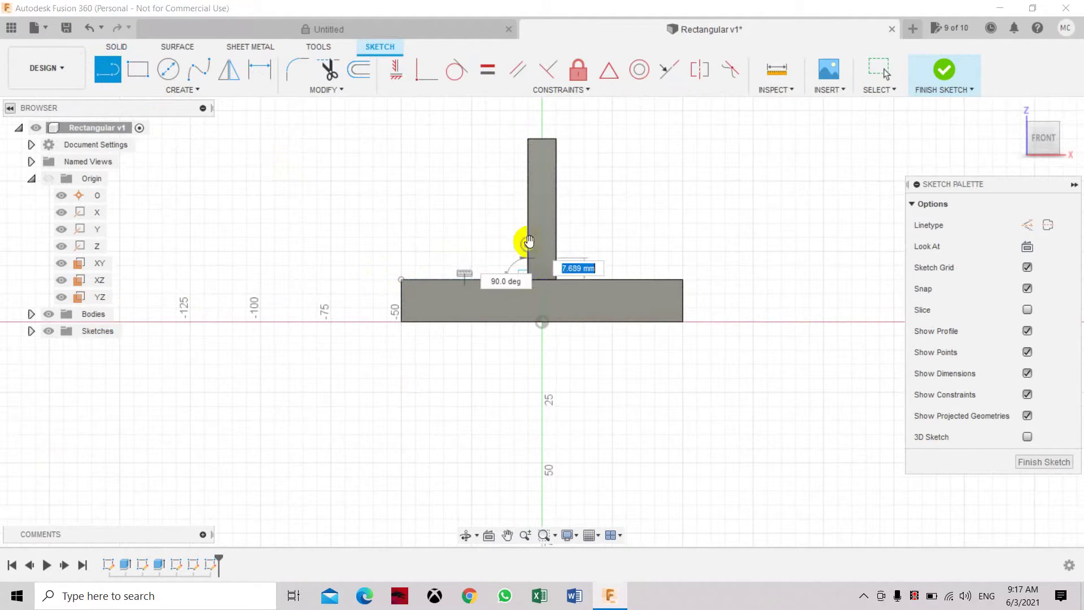
pyautogui.click(529, 161)
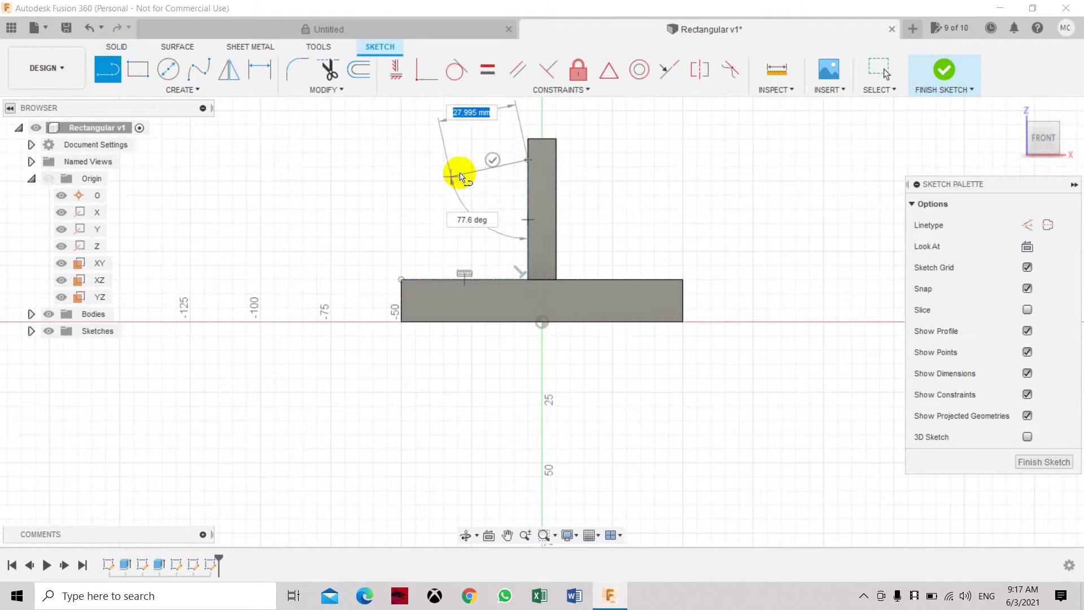
pyautogui.click(503, 159)
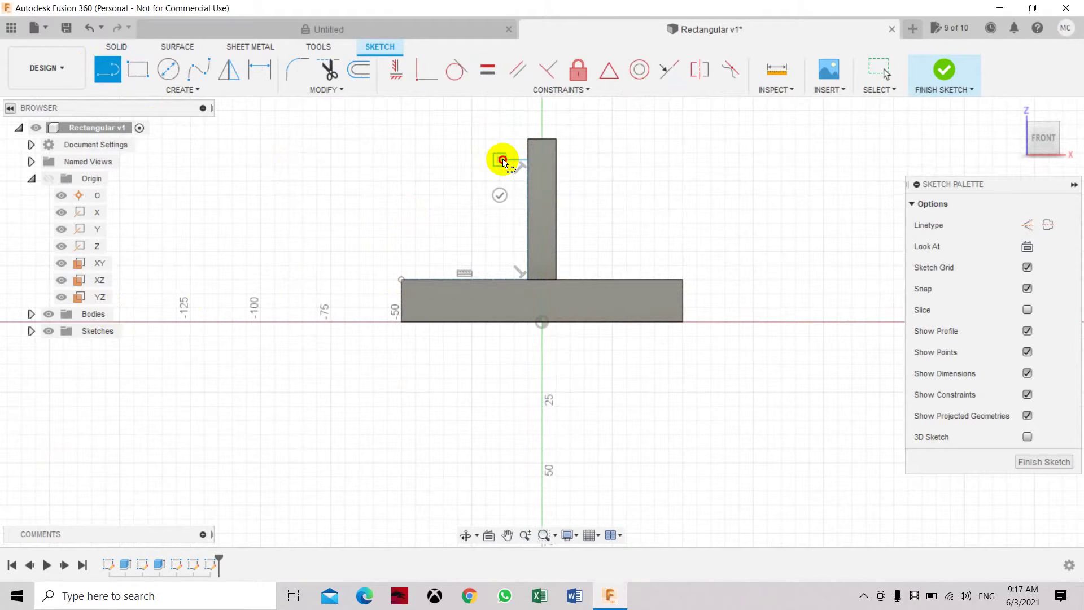
pyautogui.click(402, 251)
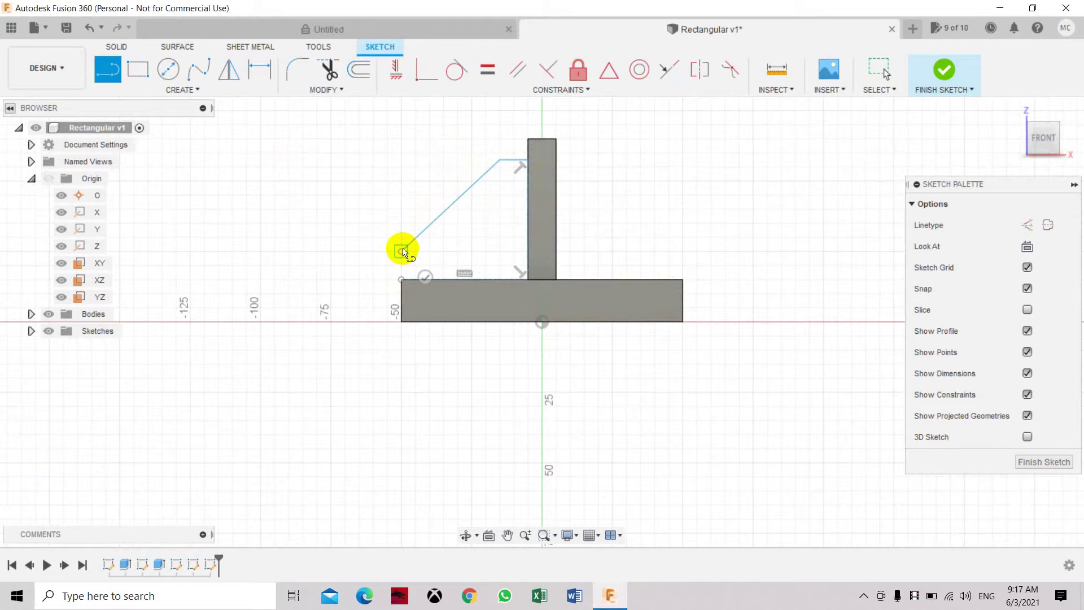
pyautogui.click(401, 279)
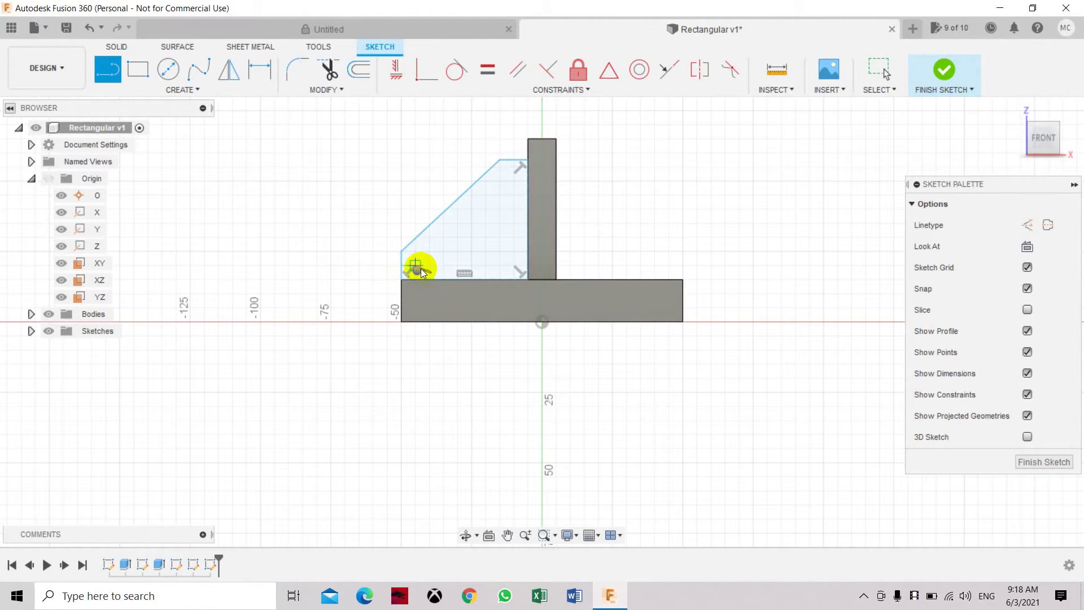
pyautogui.rightClick(421, 272)
pyautogui.click(460, 273)
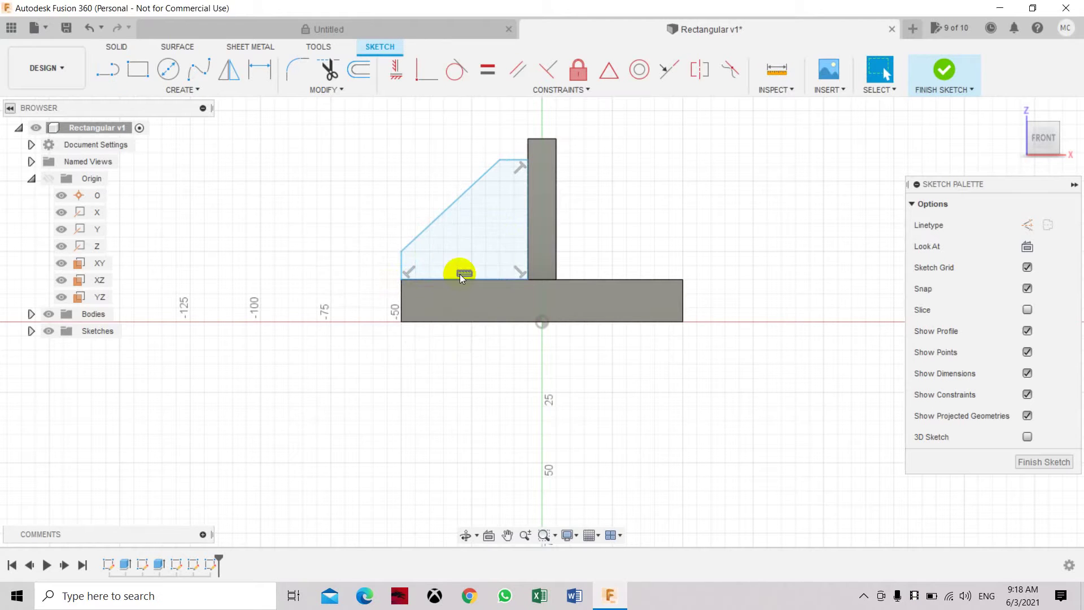
# Dimension the gusset's short left edge and top edge at 10 mm each.
pyautogui.click(436, 274)
pyautogui.scroll(1, 436, 275)
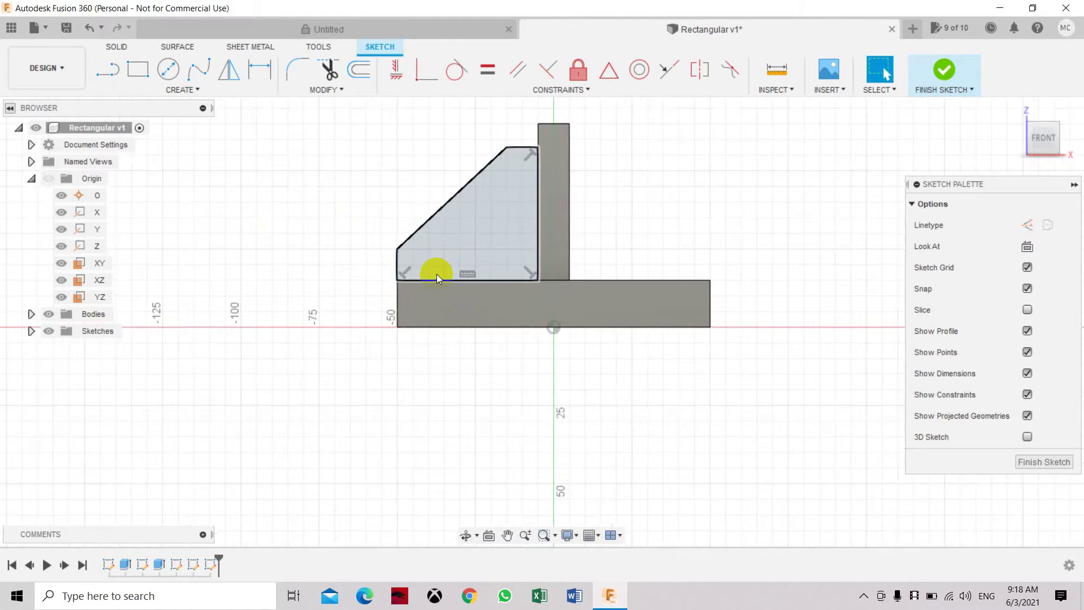
pyautogui.click(260, 69)
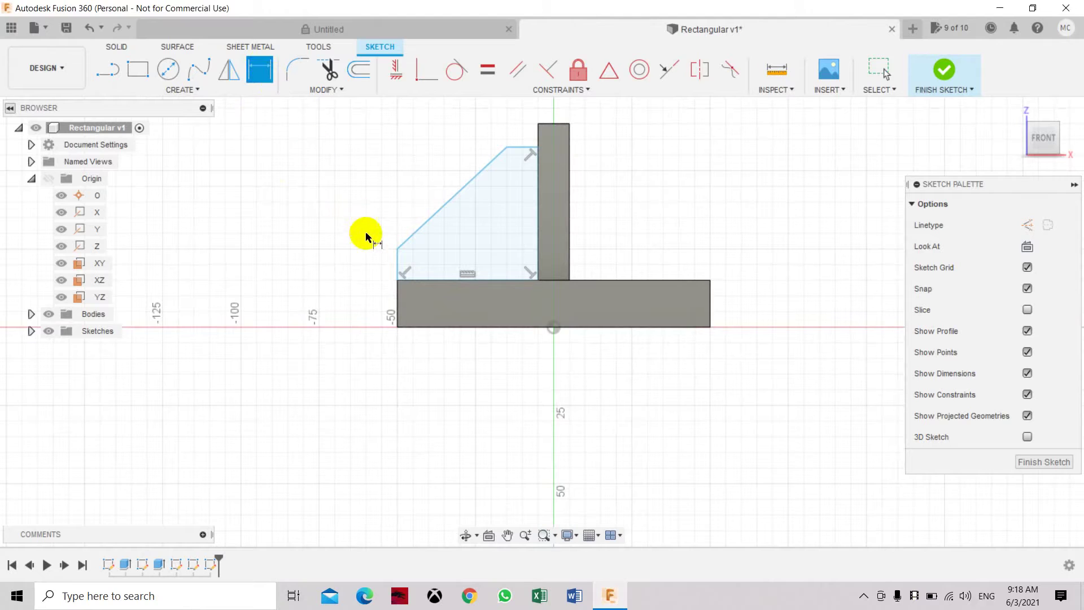
pyautogui.click(398, 248)
pyautogui.click(397, 279)
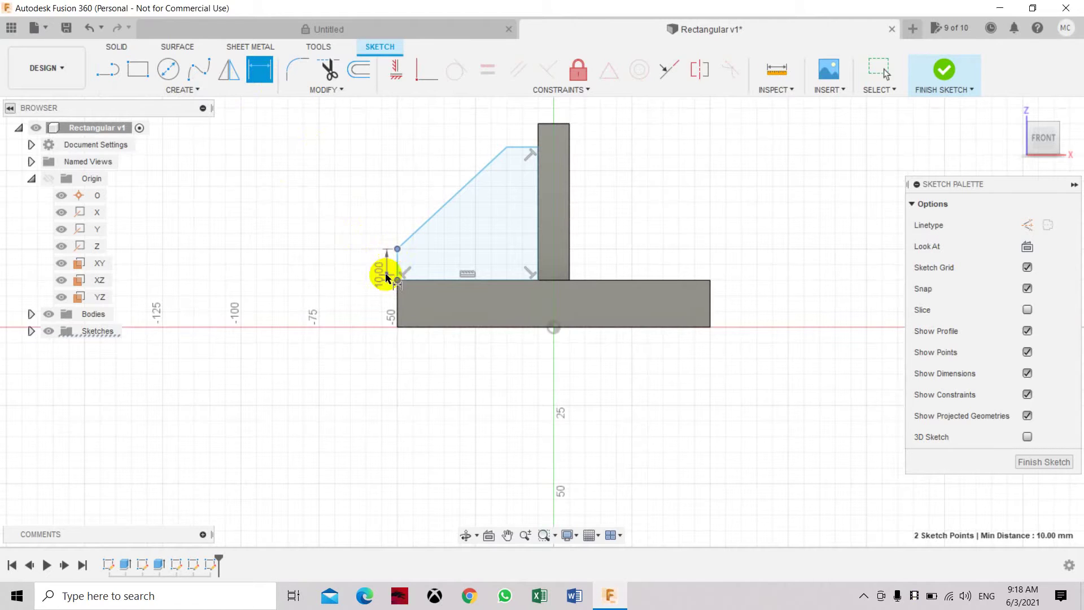
pyautogui.click(375, 268)
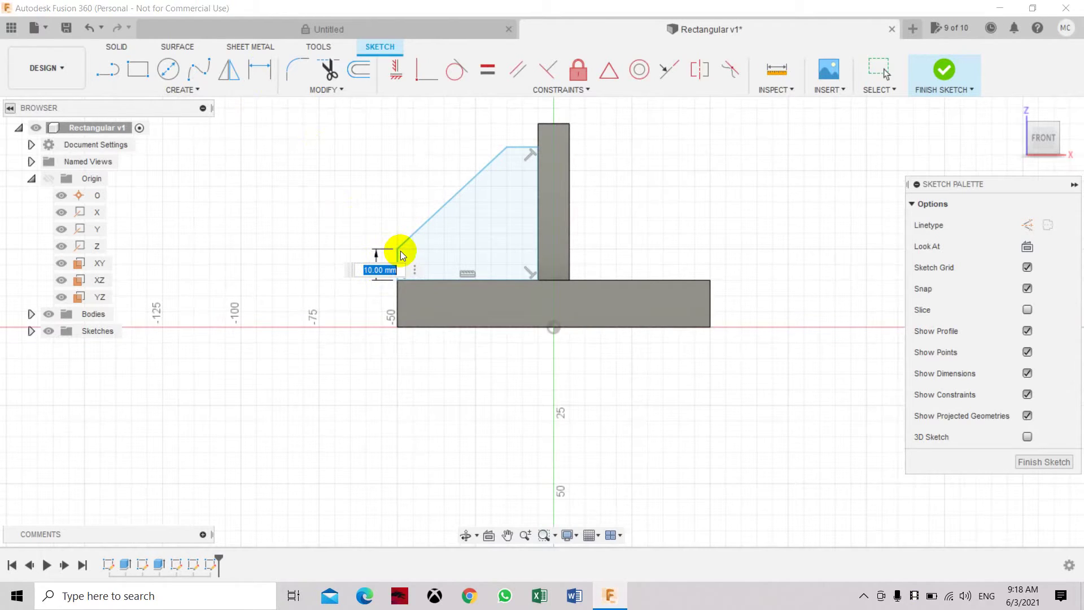
pyautogui.press('Return')
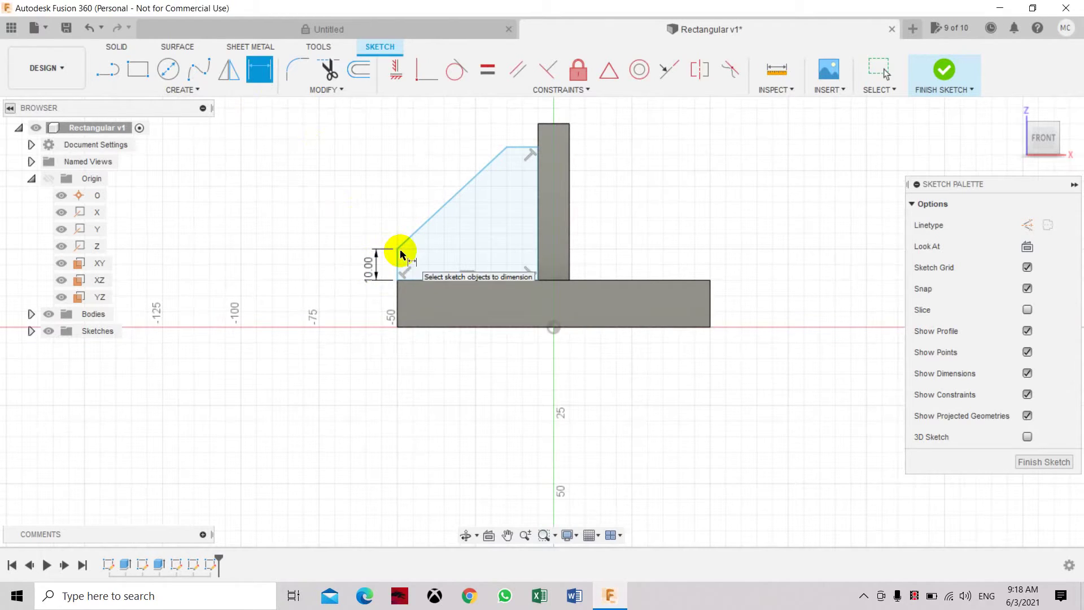
pyautogui.click(508, 146)
pyautogui.click(535, 147)
pyautogui.click(524, 133)
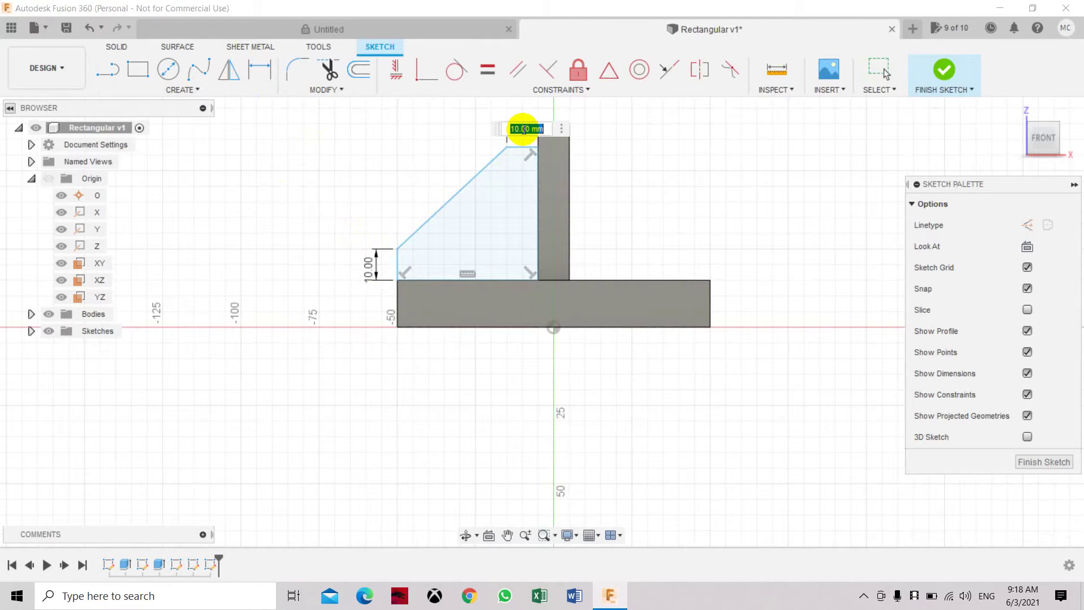
pyautogui.press('Return')
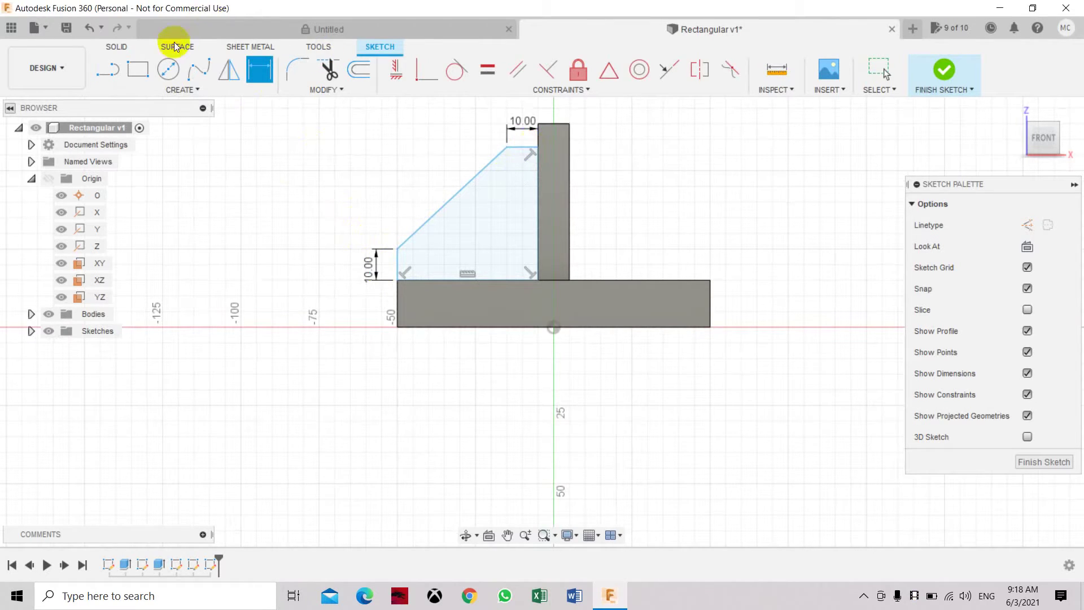
# Dimension the gusset's left corners from the origin: 50 mm width and 25 mm height.
pyautogui.click(397, 279)
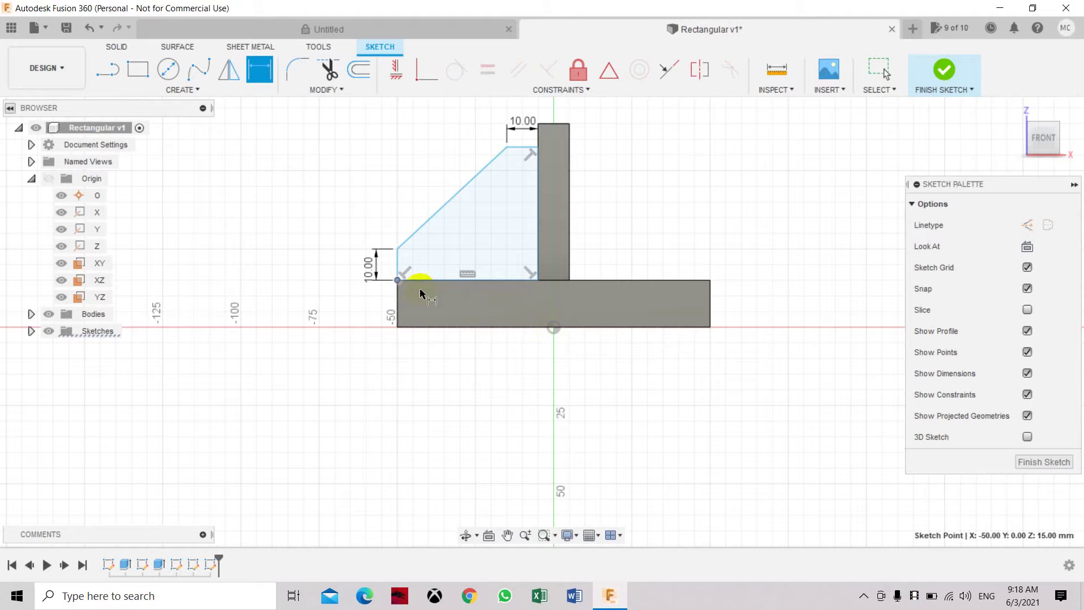
pyautogui.click(554, 329)
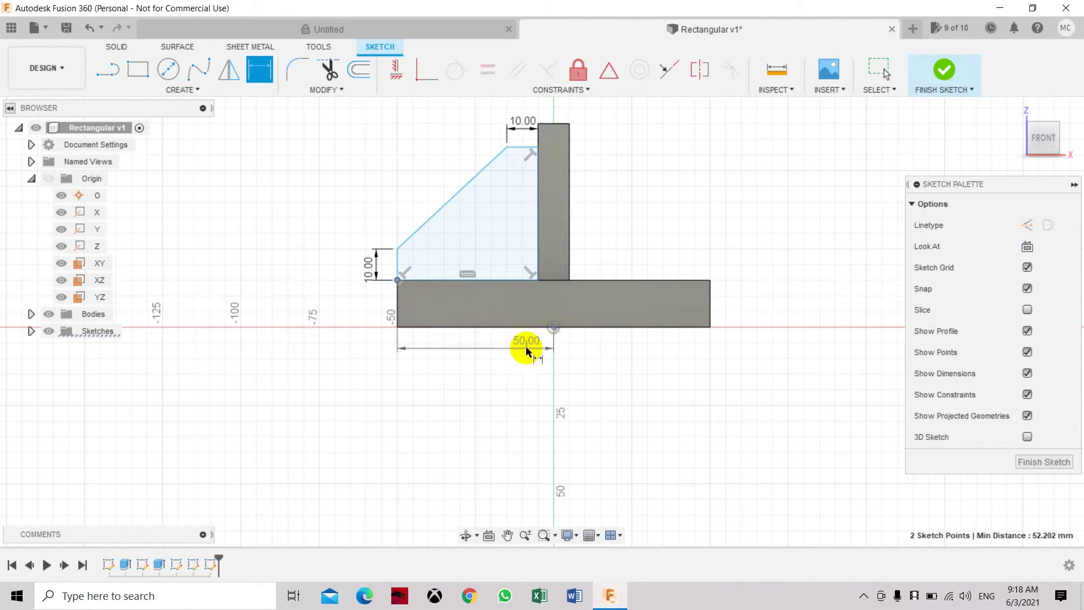
pyautogui.click(517, 351)
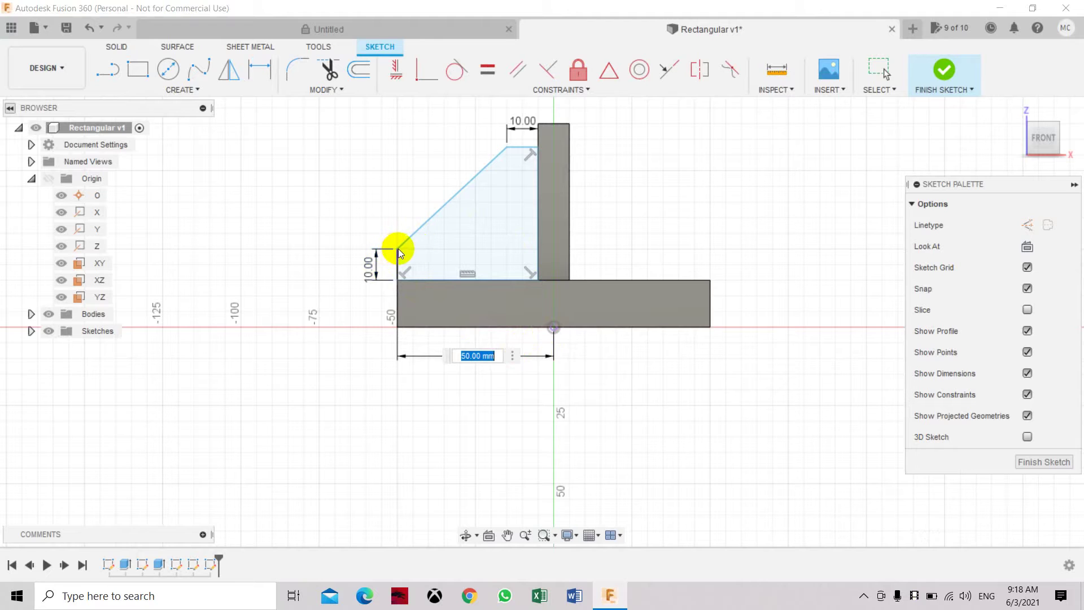
pyautogui.press('Return')
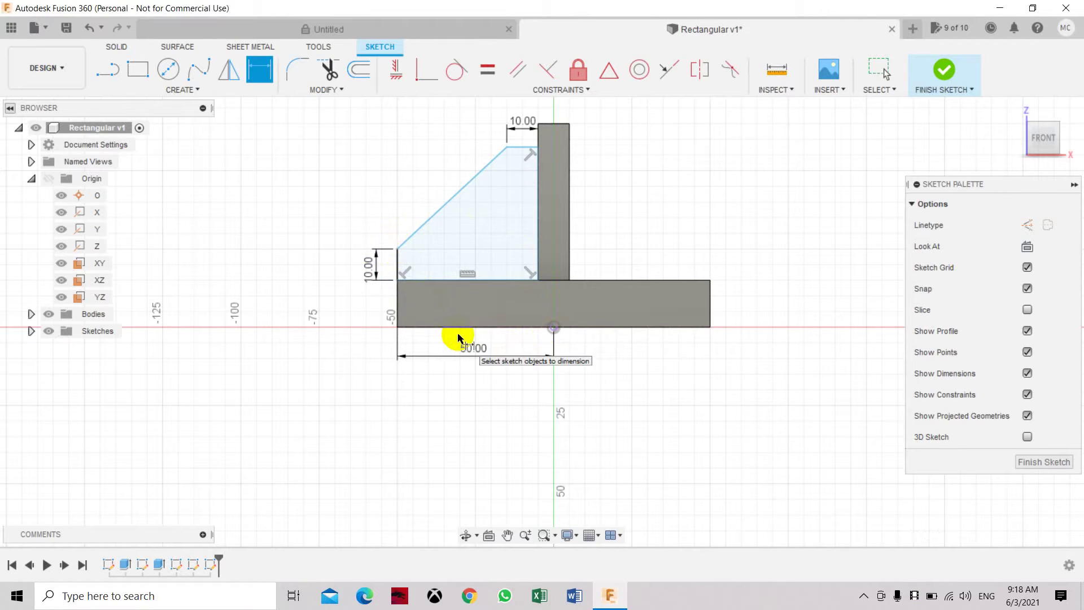
pyautogui.click(398, 249)
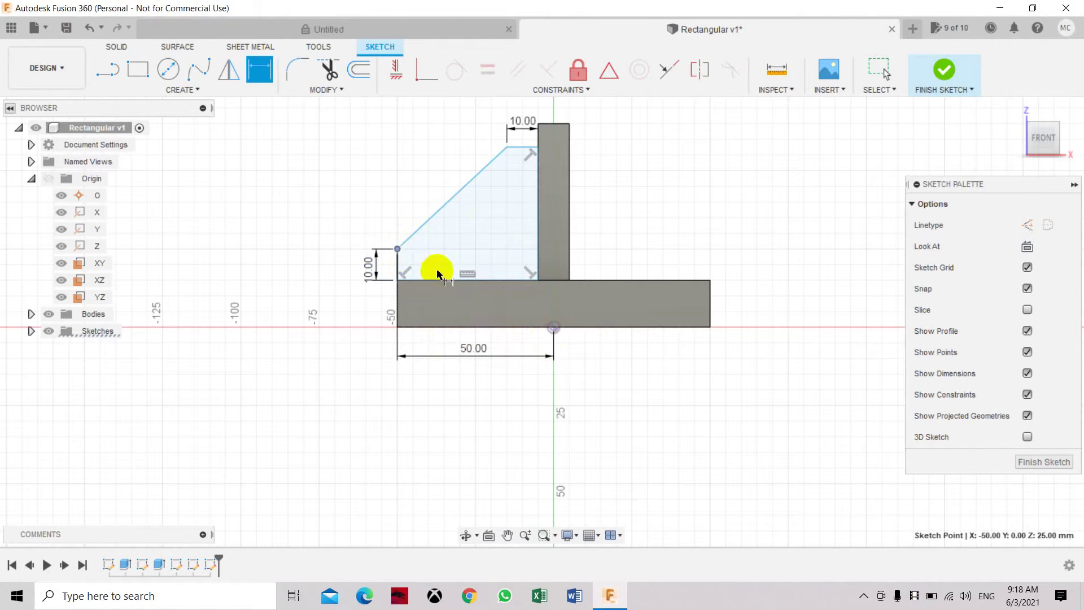
pyautogui.click(553, 328)
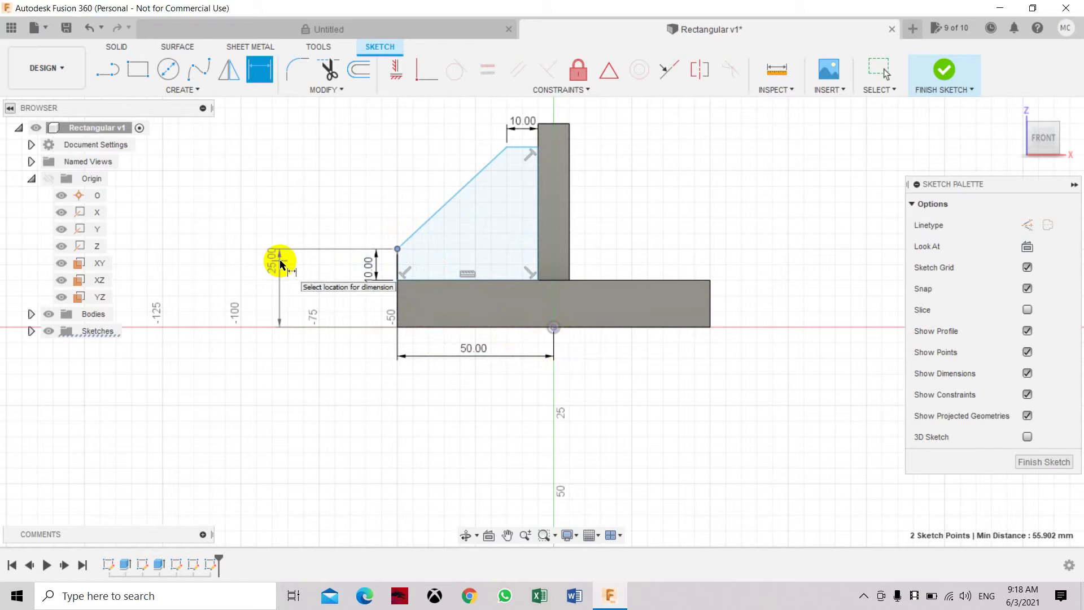
pyautogui.click(280, 263)
pyautogui.press('Return')
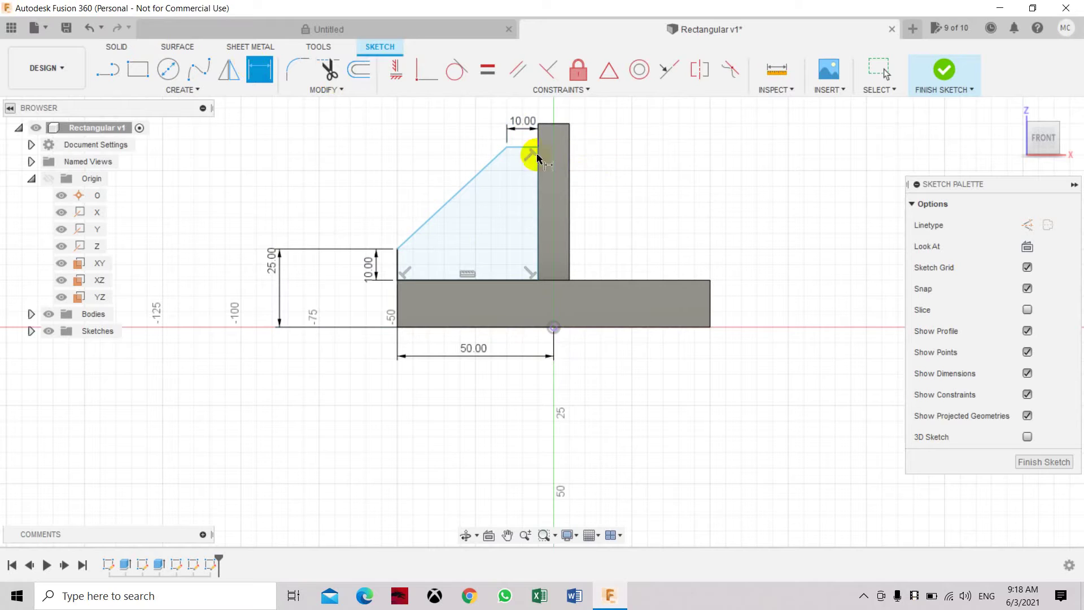
# Dimension the chamfer's top corner 57.536 mm high and 15 mm across from the origin, then finish the sketch.
pyautogui.click(508, 146)
pyautogui.click(554, 327)
pyautogui.click(785, 234)
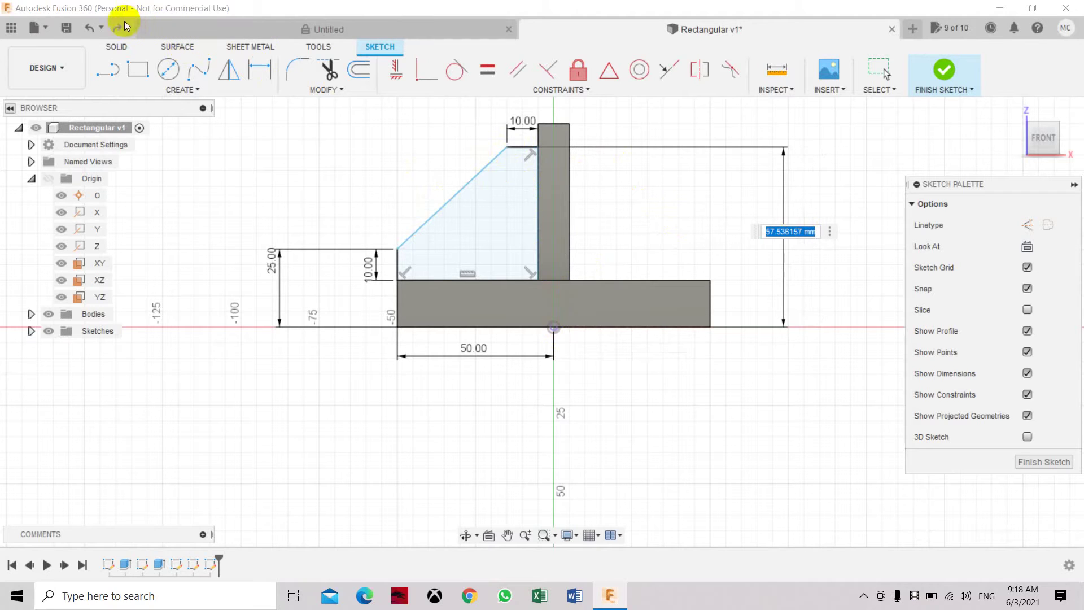
pyautogui.click(260, 70)
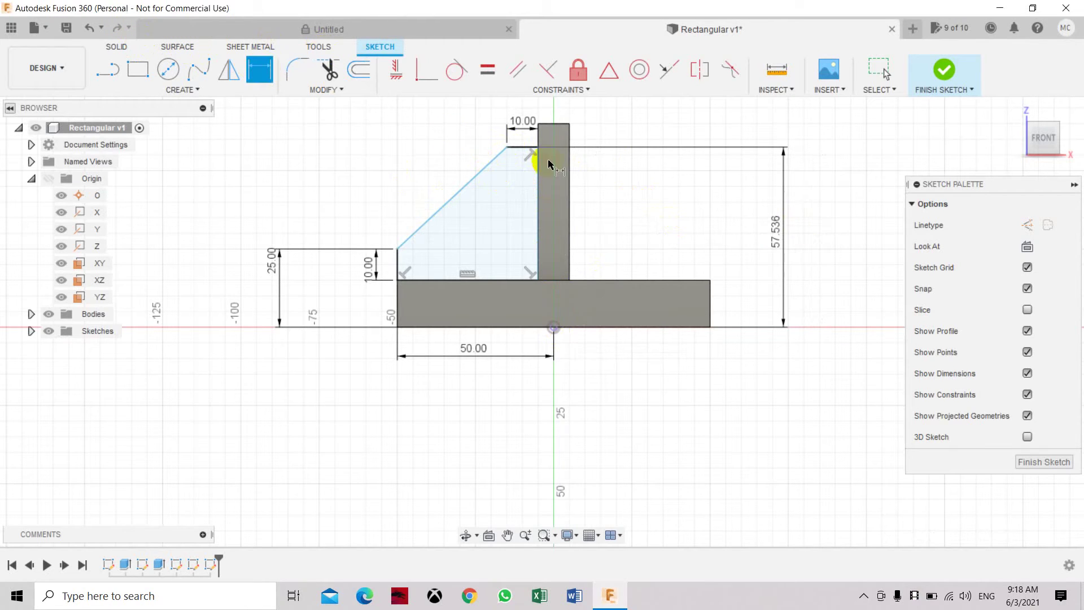
pyautogui.click(508, 147)
pyautogui.click(554, 328)
pyautogui.click(518, 403)
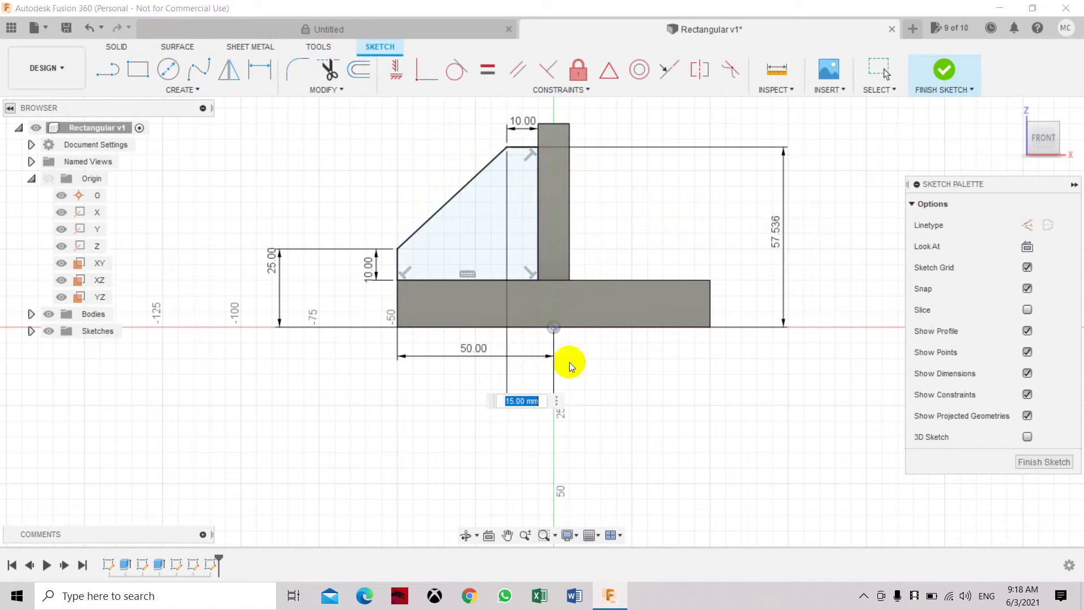
pyautogui.click(1054, 143)
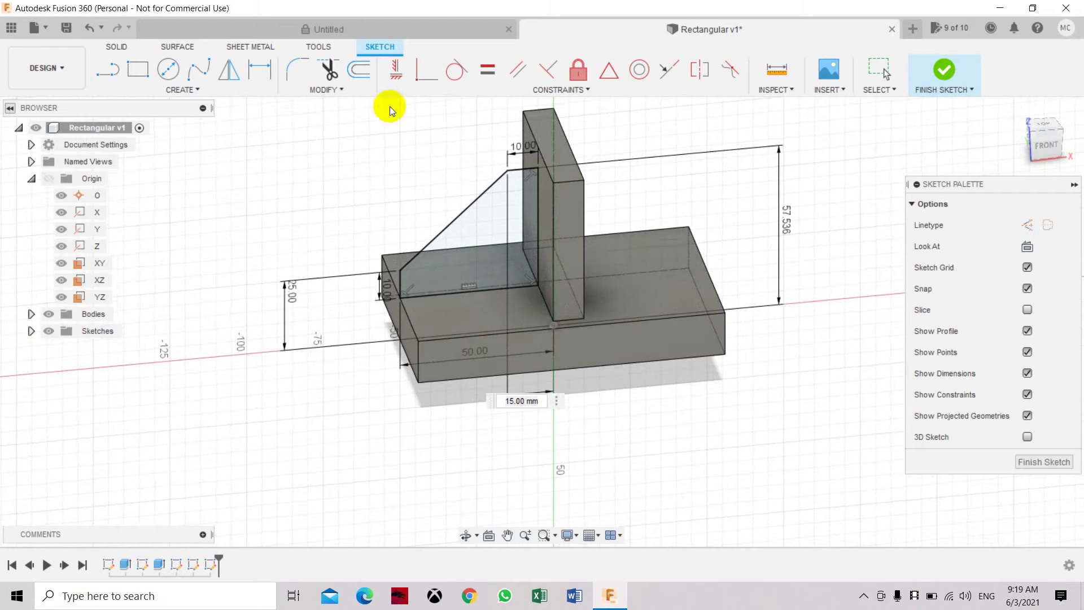
pyautogui.click(1038, 463)
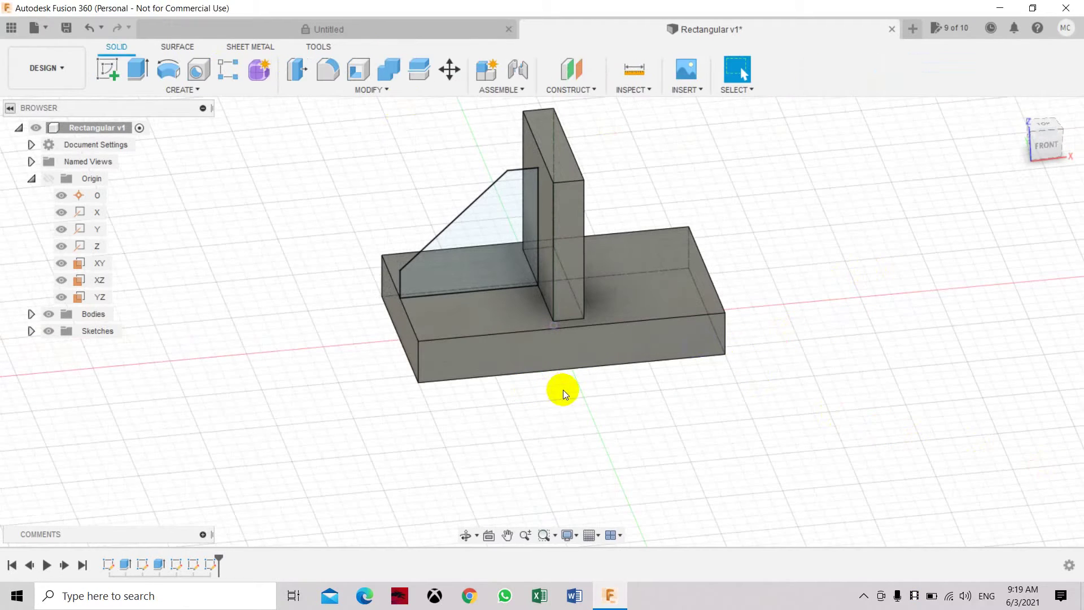
pyautogui.click(1059, 147)
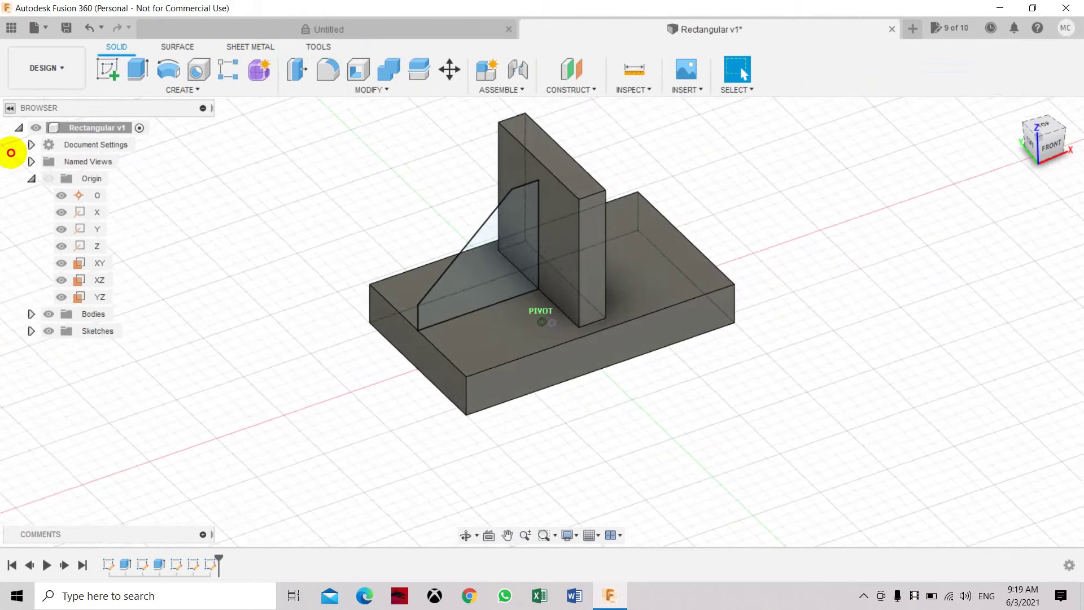
pyautogui.click(143, 65)
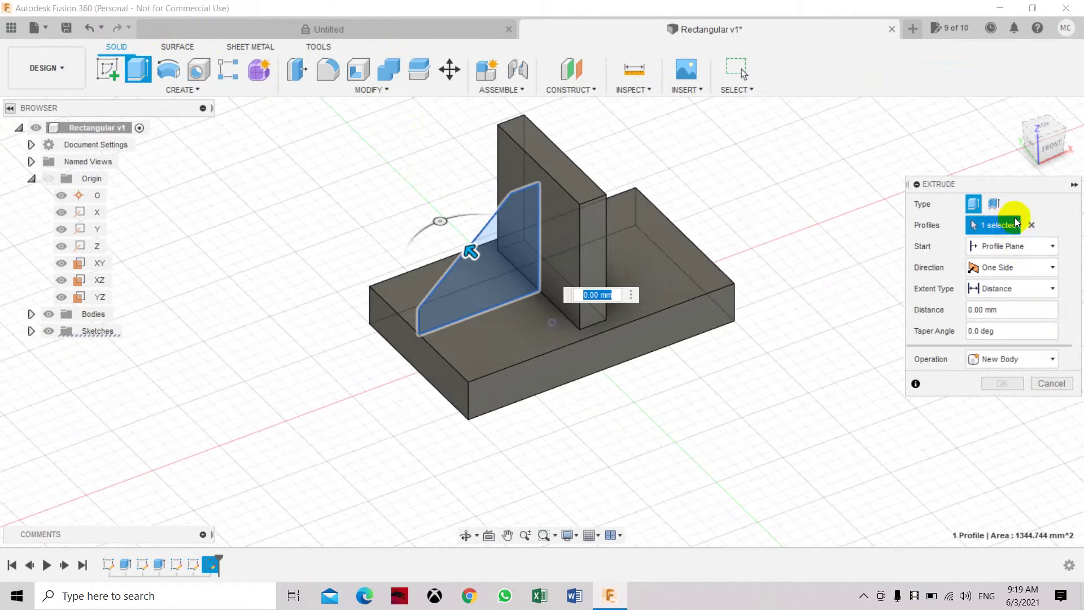
pyautogui.click(1024, 267)
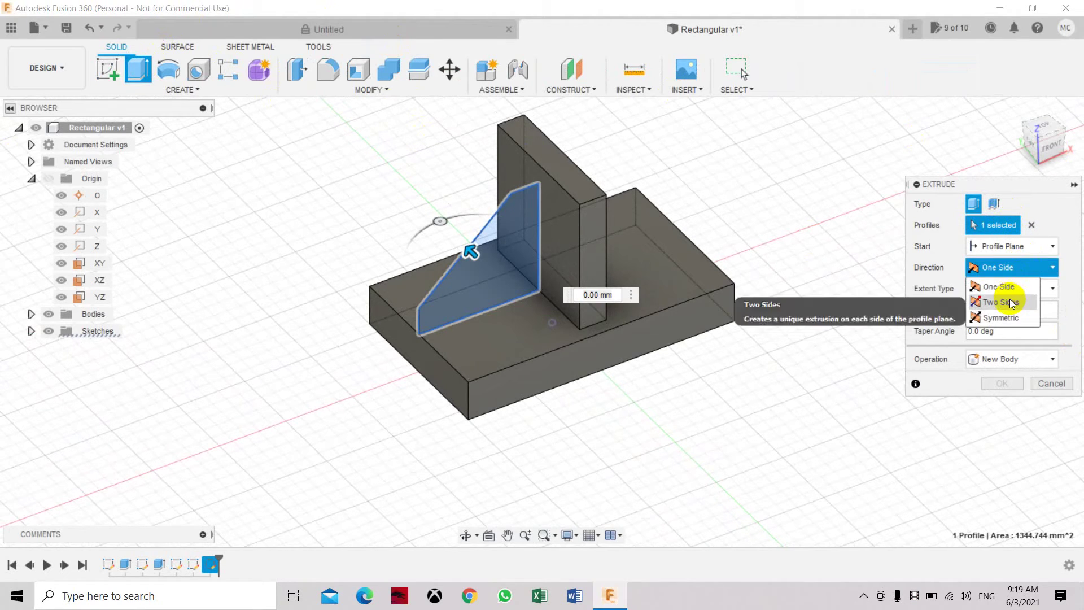
pyautogui.click(1002, 302)
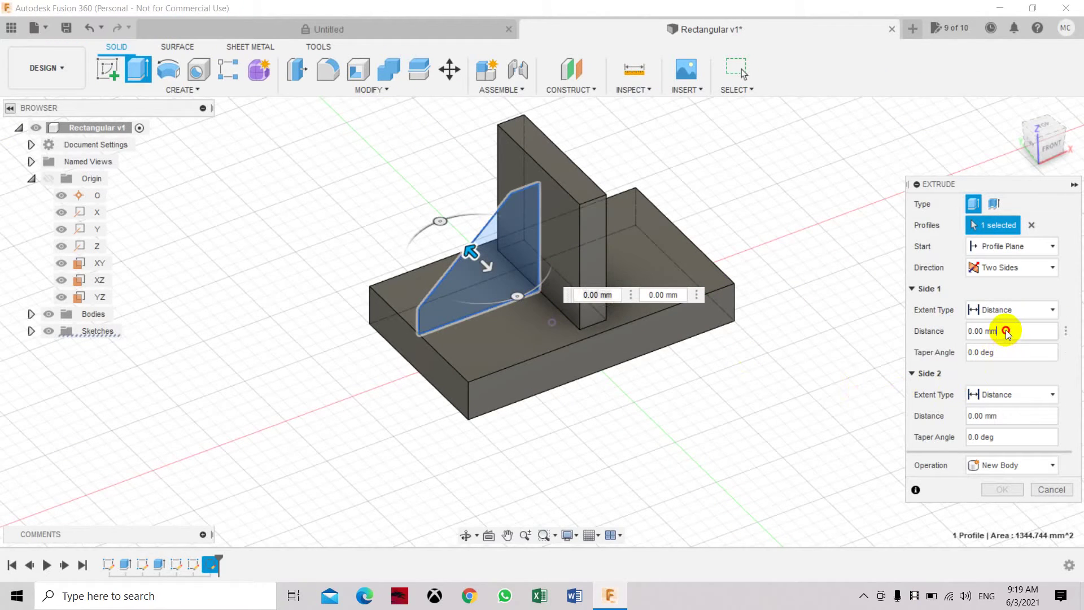
pyautogui.moveTo(1008, 333); pyautogui.dragTo(961, 339)
pyautogui.write('5')
pyautogui.press('Return')
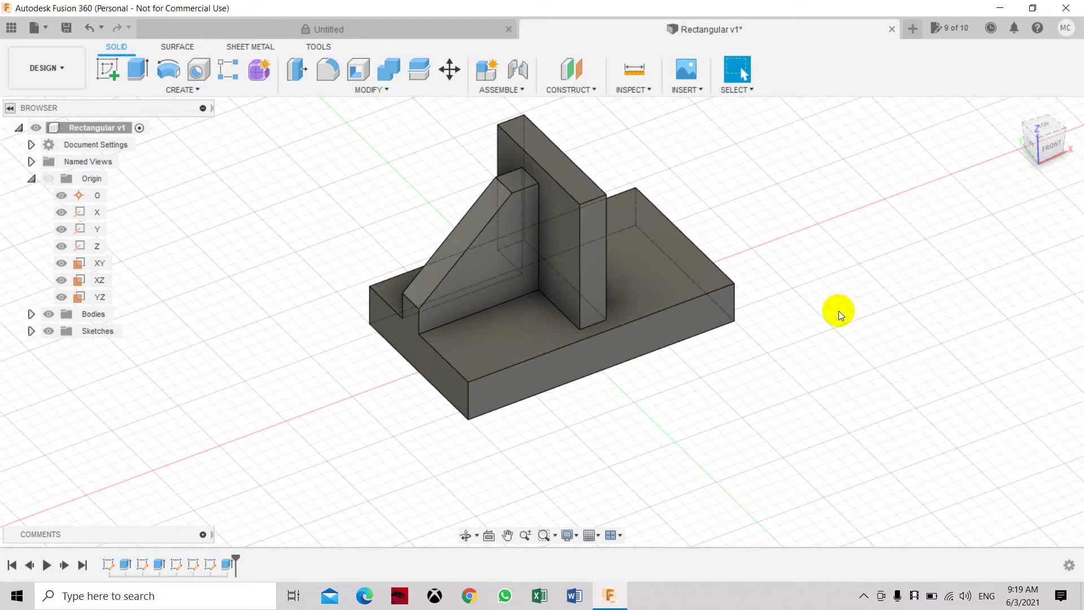
pyautogui.hotkey('ctrl', 'z')
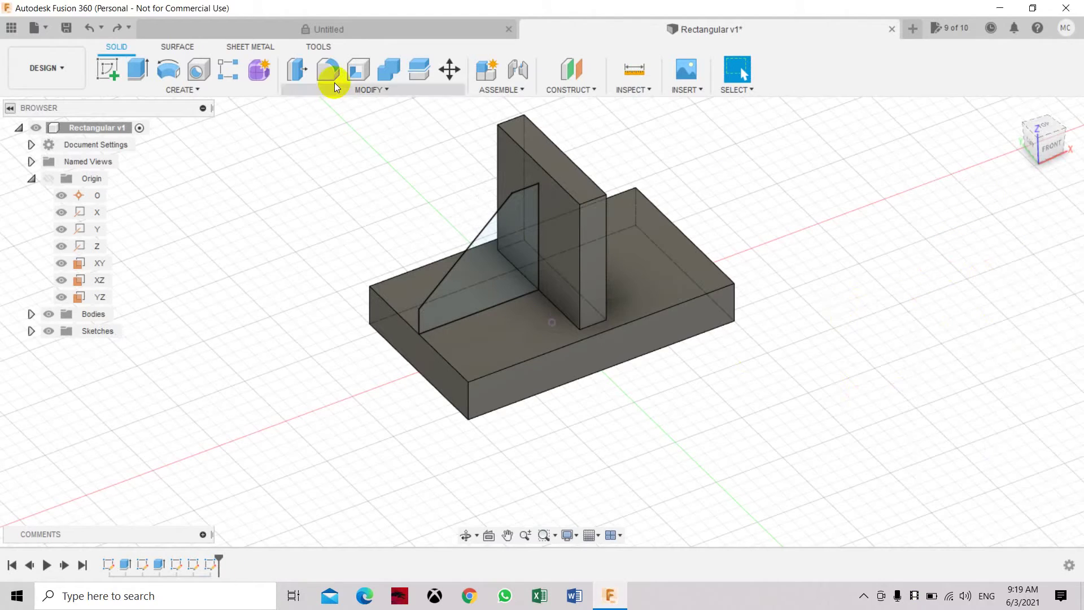
# Extrude the gusset profile Two Sides, 5 mm on each side, joined as a rib.
pyautogui.click(141, 70)
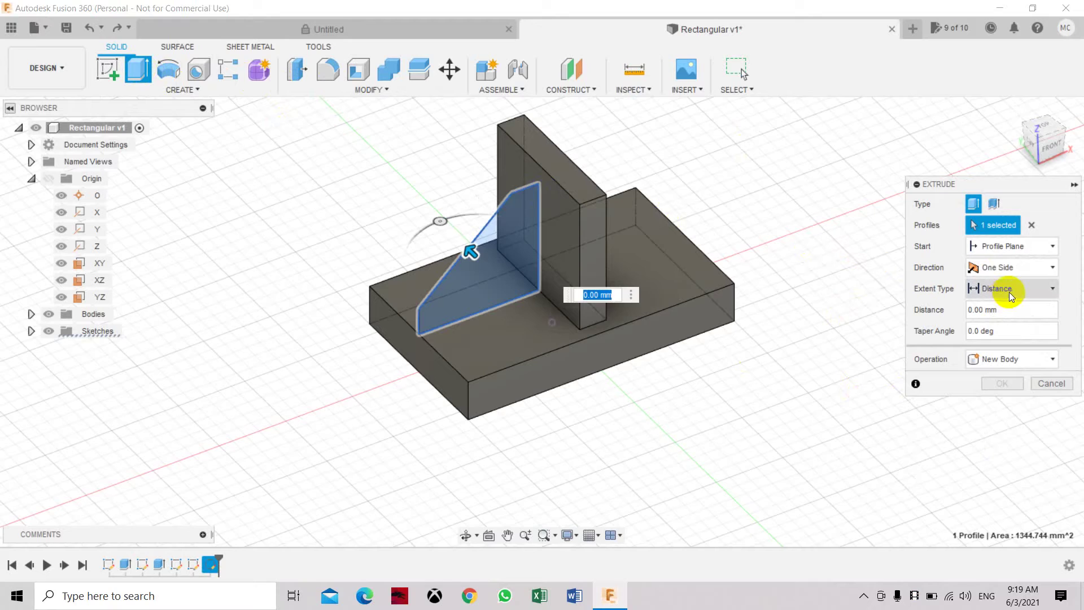
pyautogui.click(1027, 266)
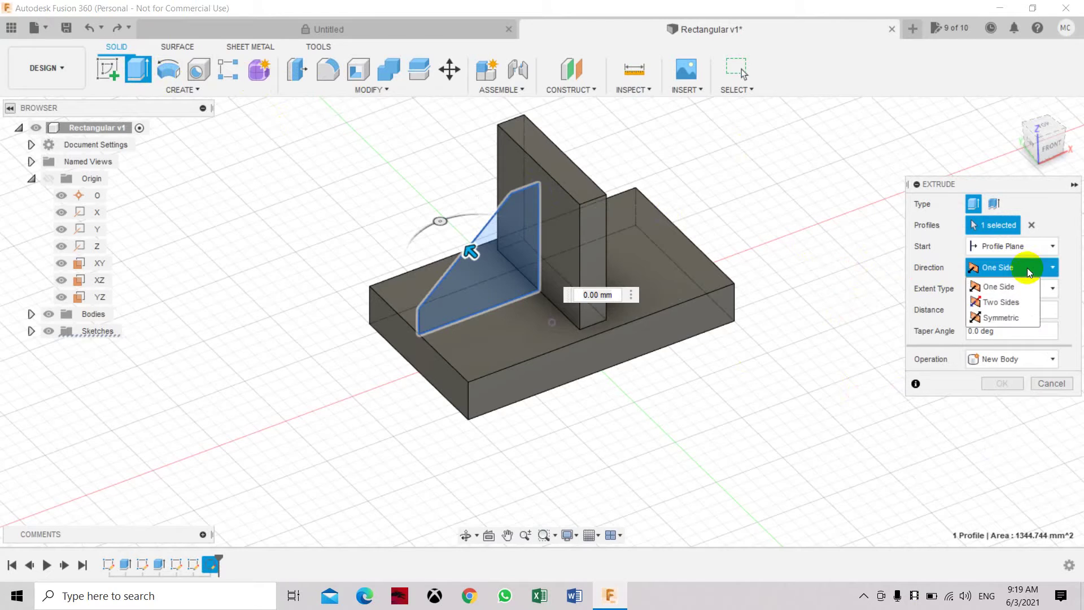
pyautogui.click(1015, 303)
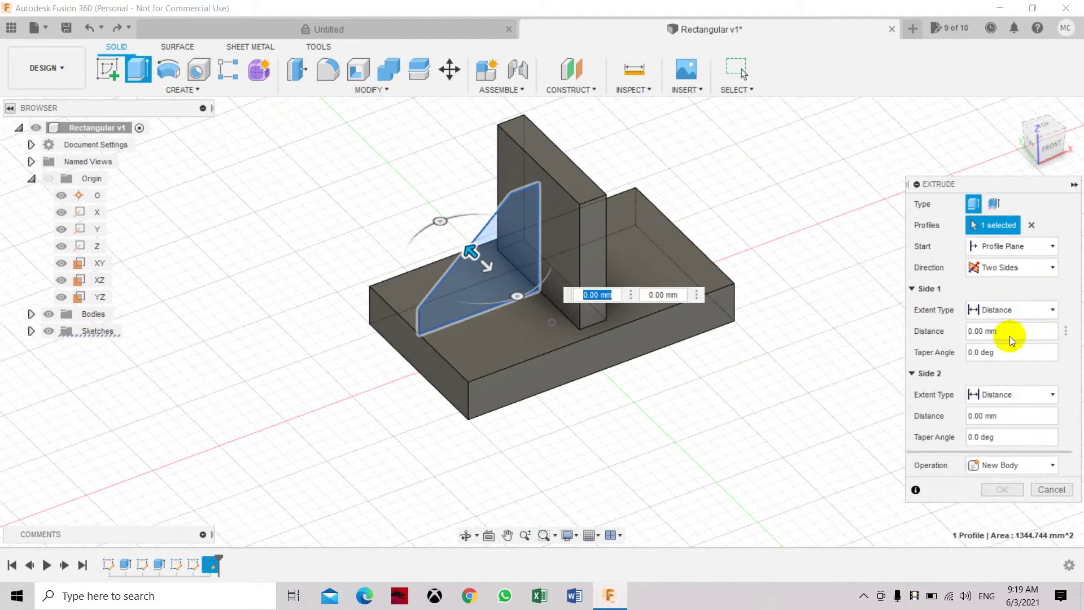
pyautogui.click(971, 334)
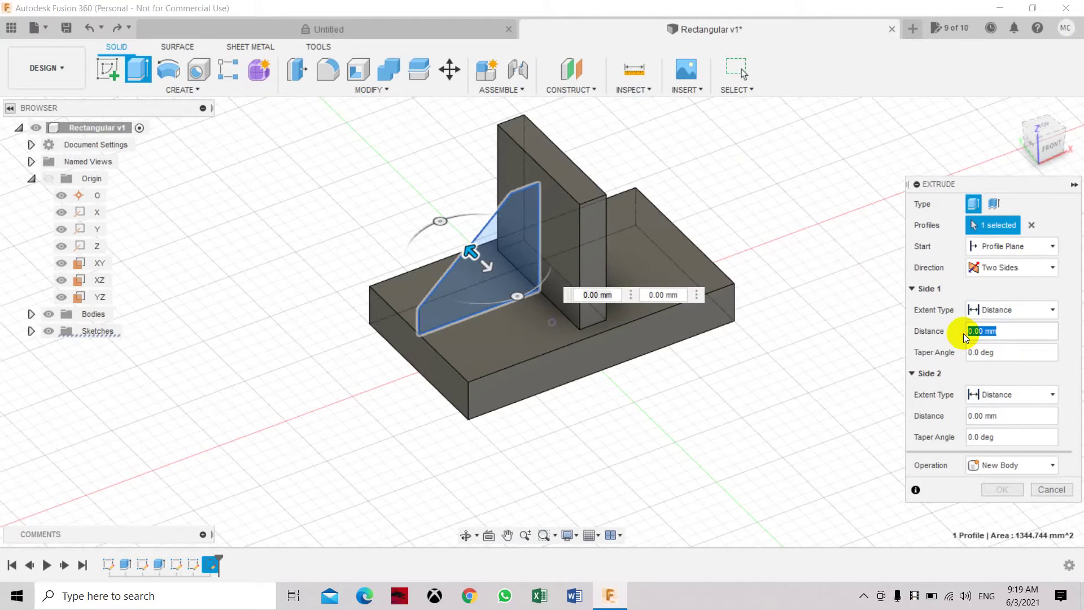
pyautogui.write('5')
pyautogui.click(1005, 418)
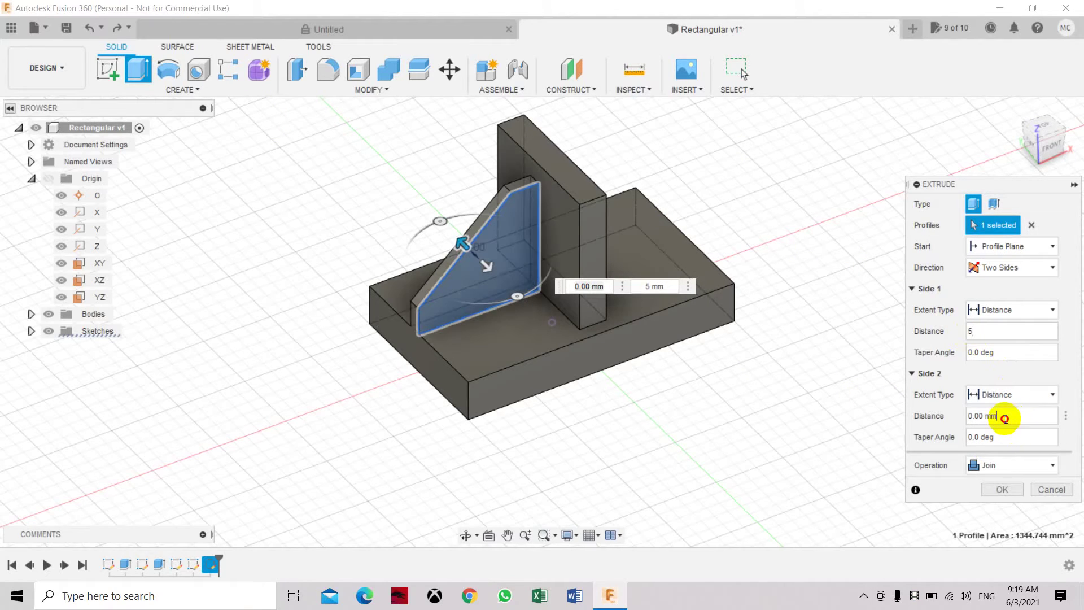
pyautogui.write('5')
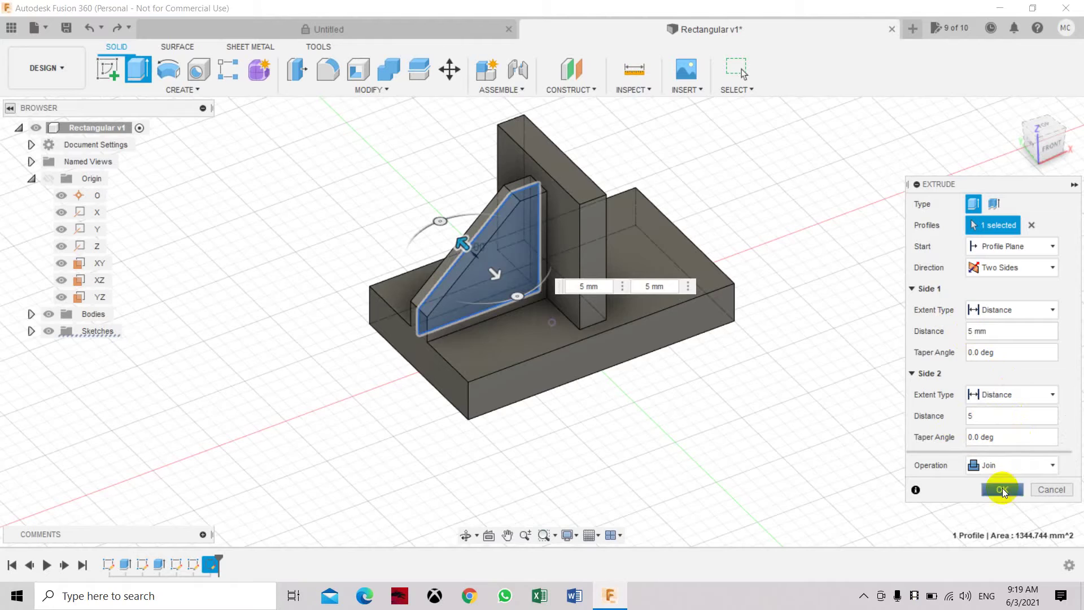
pyautogui.click(473, 309)
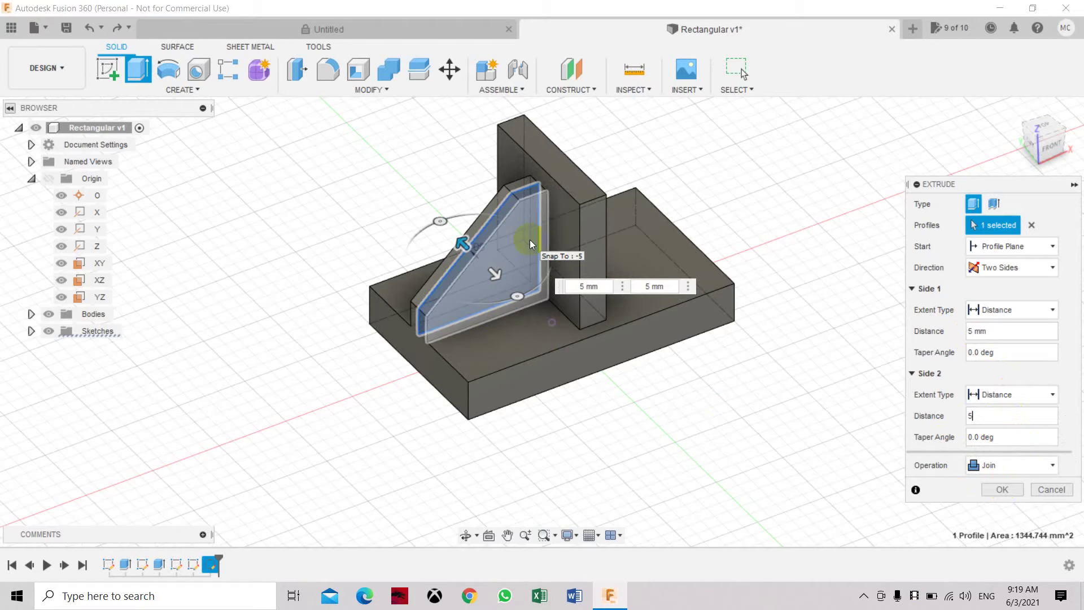
pyautogui.click(1002, 489)
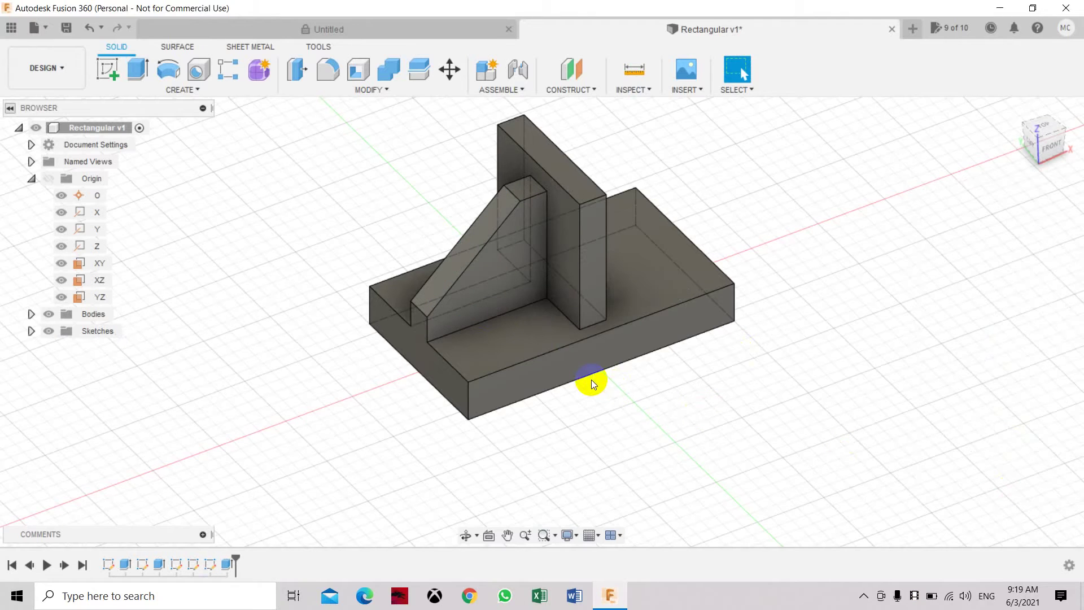
pyautogui.moveTo(588, 380); pyautogui.dragTo(612, 388, button='middle')
pyautogui.moveTo(1042, 141)
pyautogui.mouseDown()
pyautogui.moveTo(18, 133)
pyautogui.moveTo(24, 109)
pyautogui.moveTo(1058, 126)
pyautogui.moveTo(961, 155)
pyautogui.mouseUp()
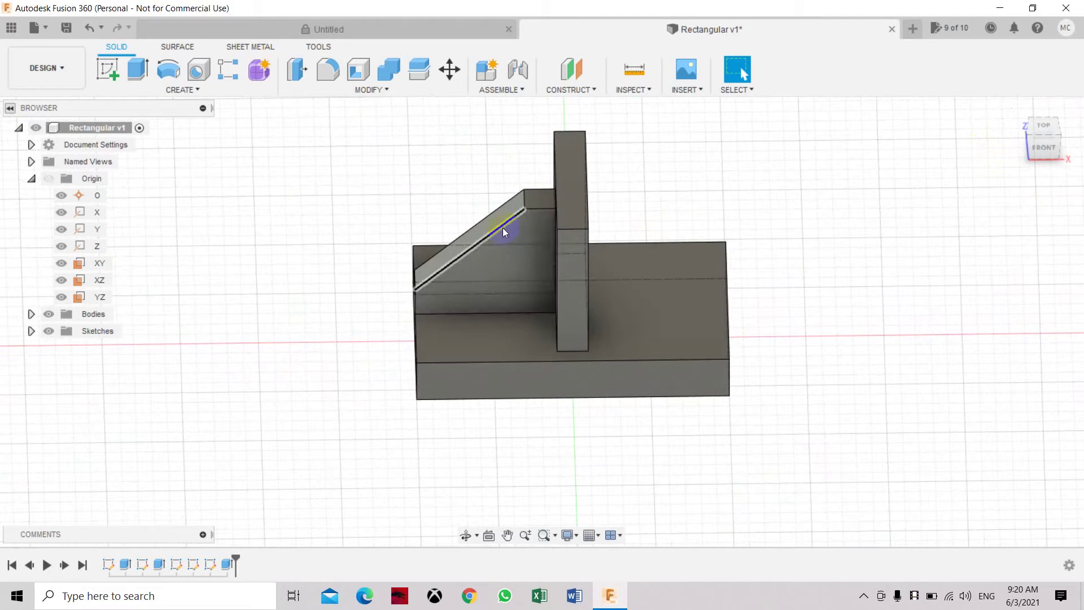
pyautogui.click(225, 565)
pyautogui.rightClick(224, 568)
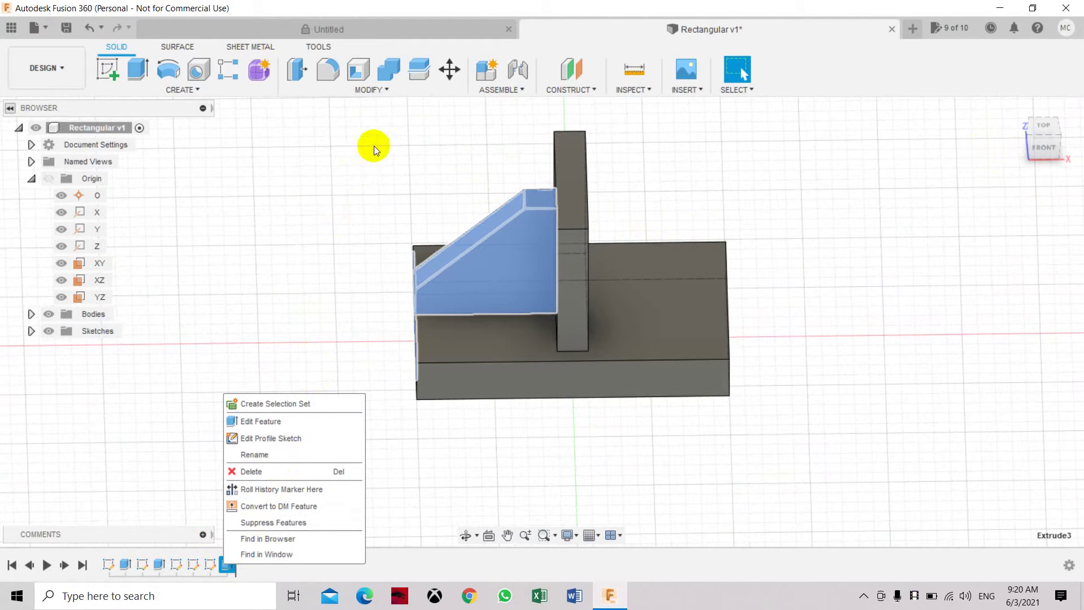
pyautogui.click(872, 584)
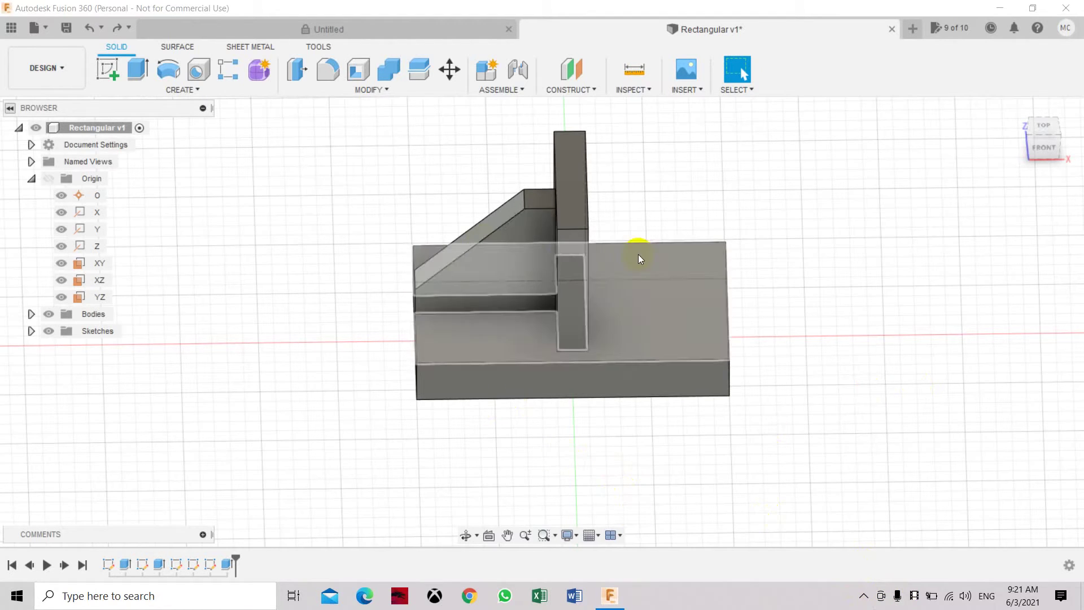
pyautogui.click(228, 566)
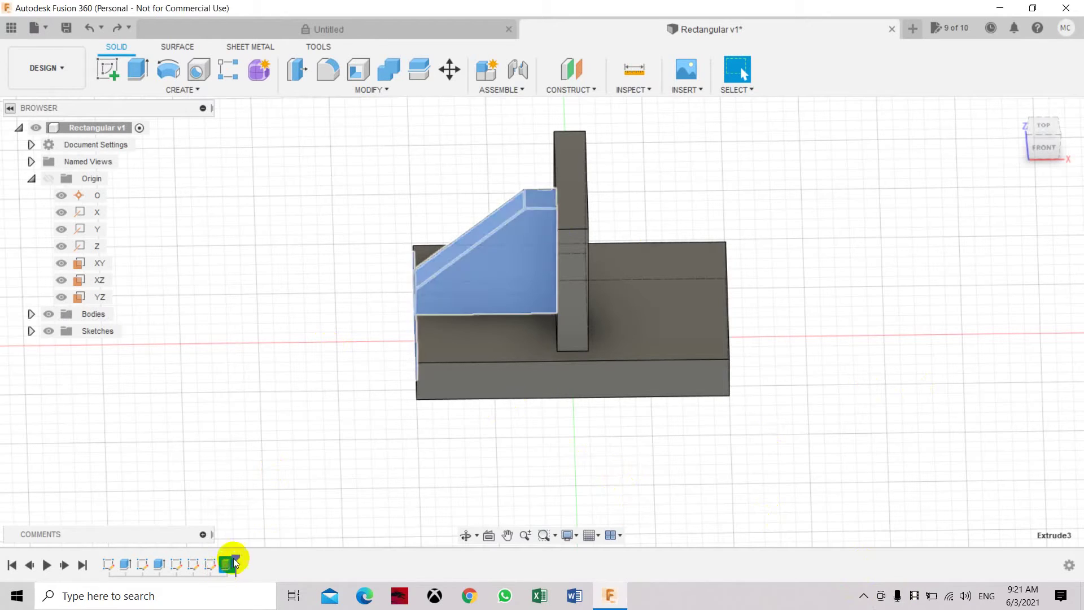
pyautogui.click(191, 91)
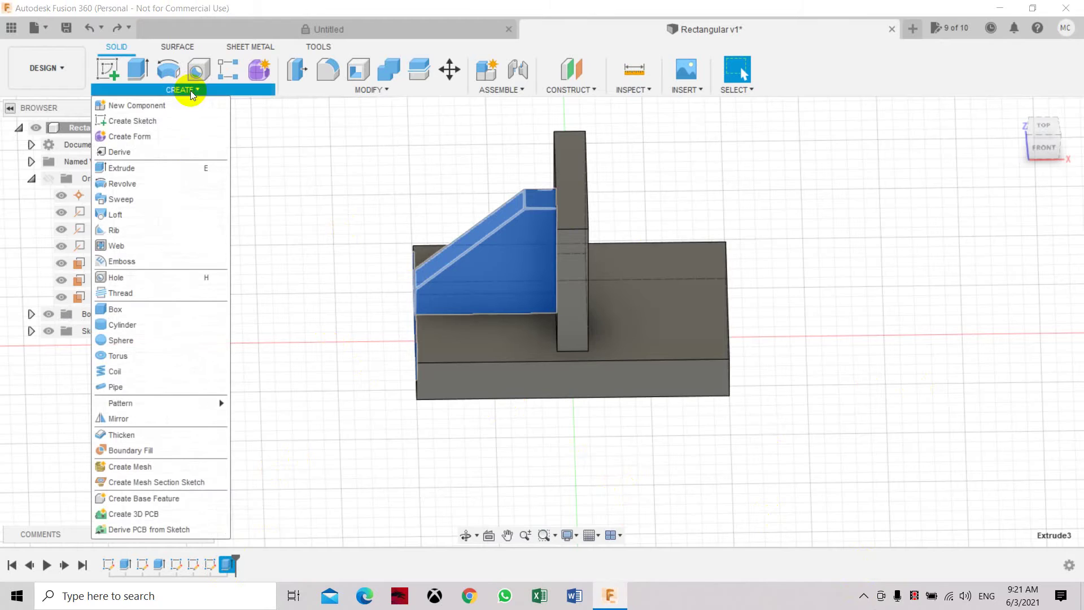
# Mirror the gusset rib across the YZ plane, then return to the home isometric view.
pyautogui.click(144, 419)
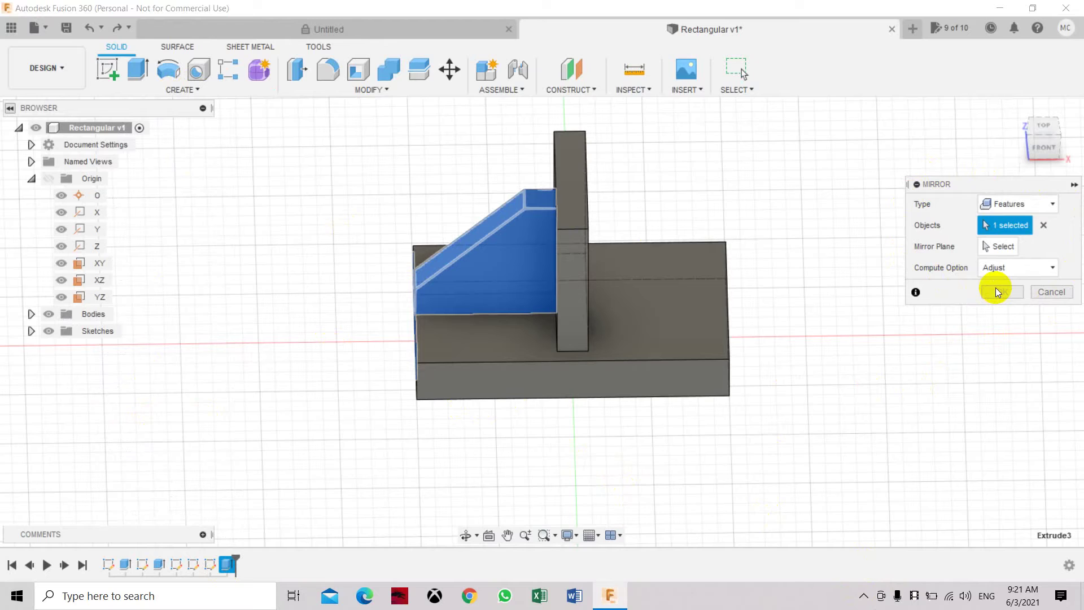
pyautogui.click(1008, 247)
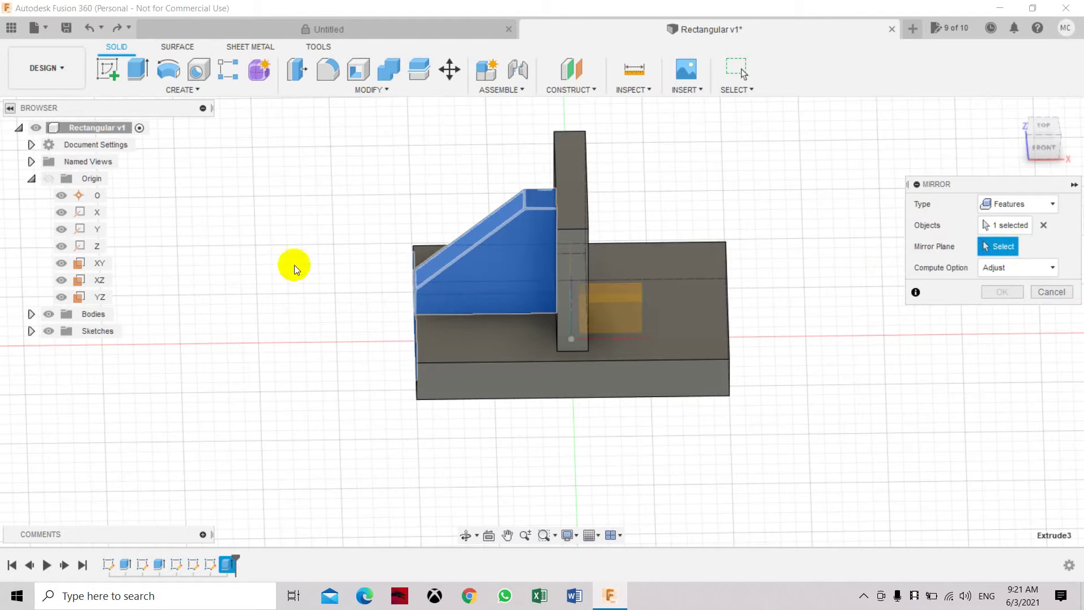
pyautogui.click(100, 296)
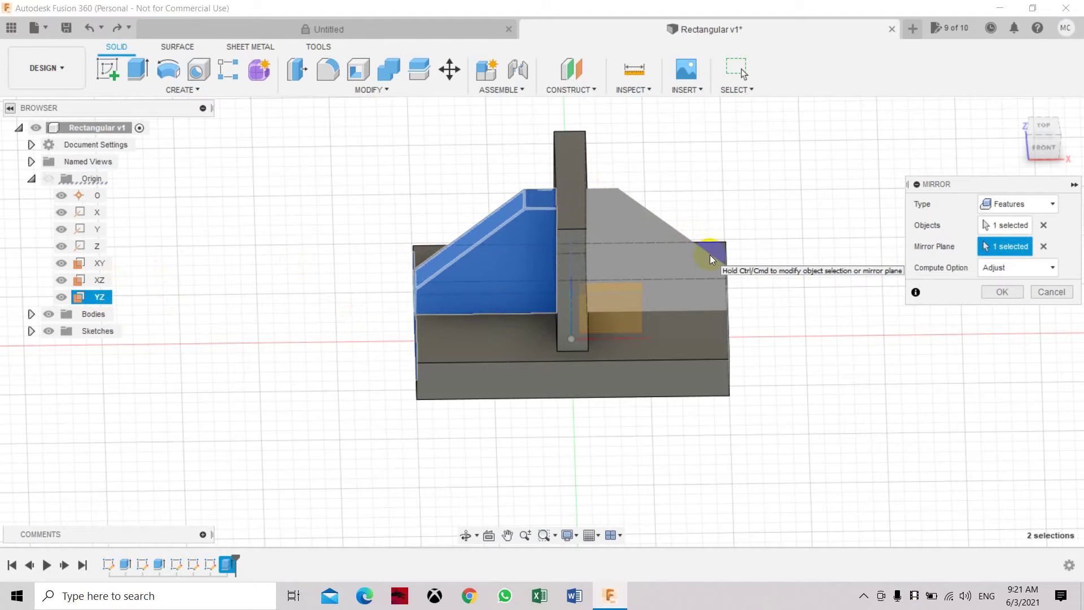
pyautogui.click(1017, 295)
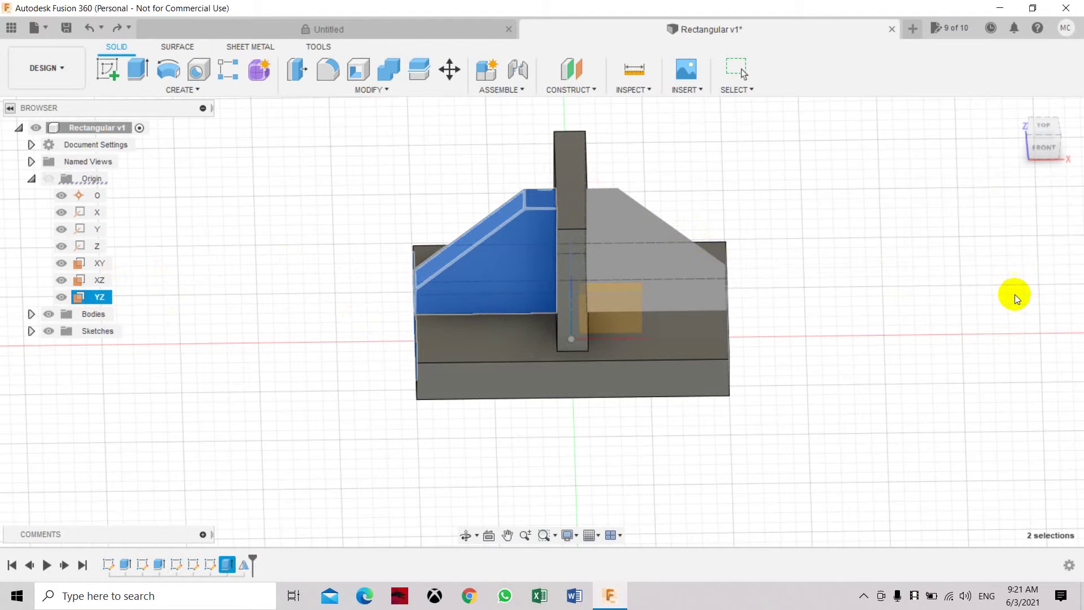
pyautogui.click(1019, 146)
pyautogui.moveTo(1019, 145)
pyautogui.mouseDown()
pyautogui.moveTo(958, 111)
pyautogui.moveTo(1025, 138)
pyautogui.mouseUp()
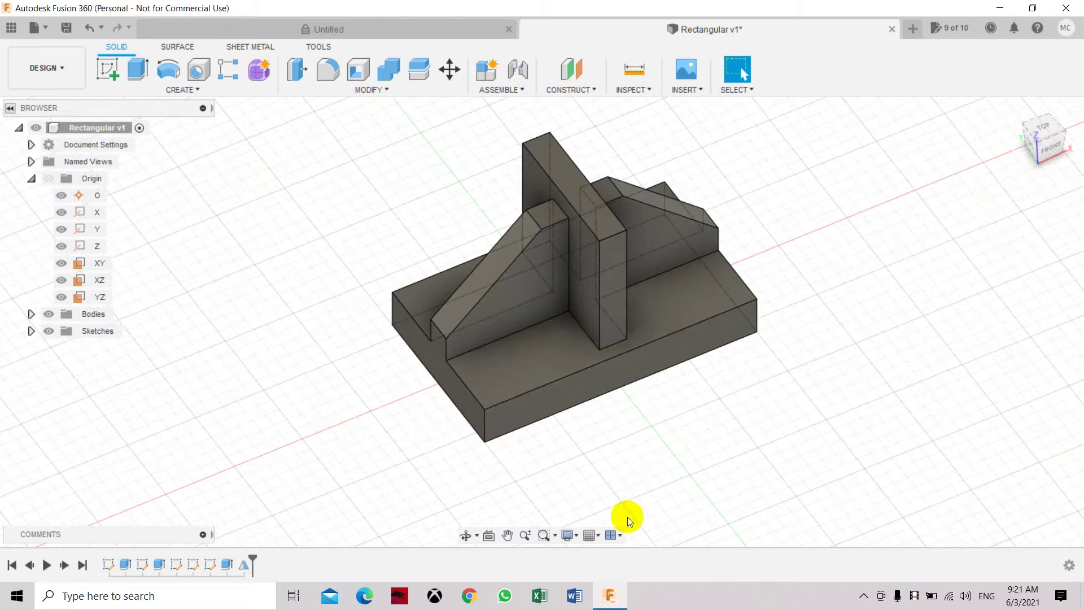
# Switch the visual style to Shaded with Visible Edges Only and reframe the bracket.
pyautogui.click(571, 536)
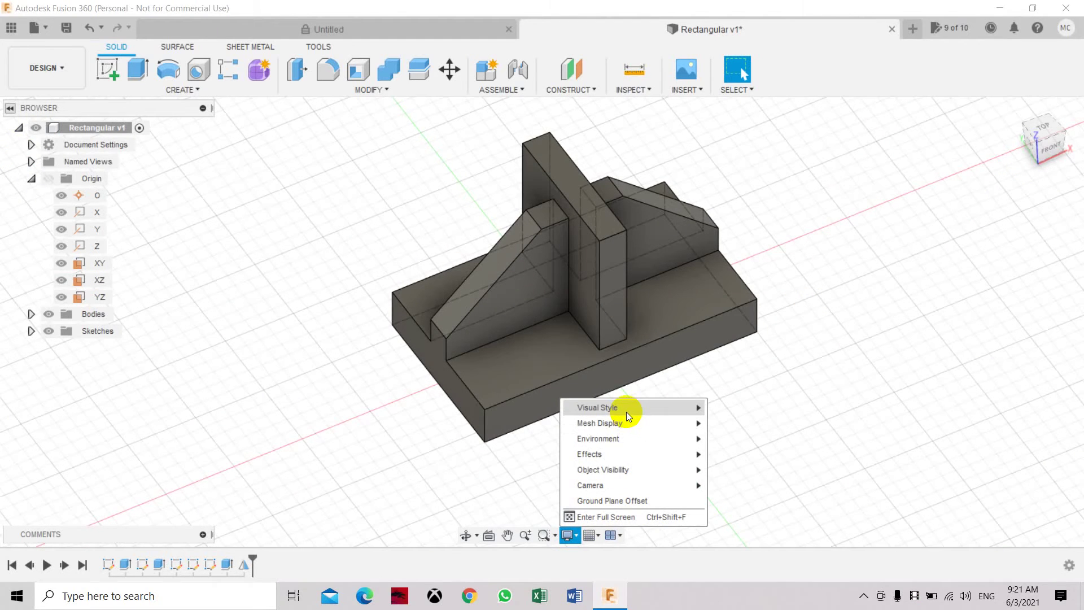
pyautogui.moveTo(626, 412)
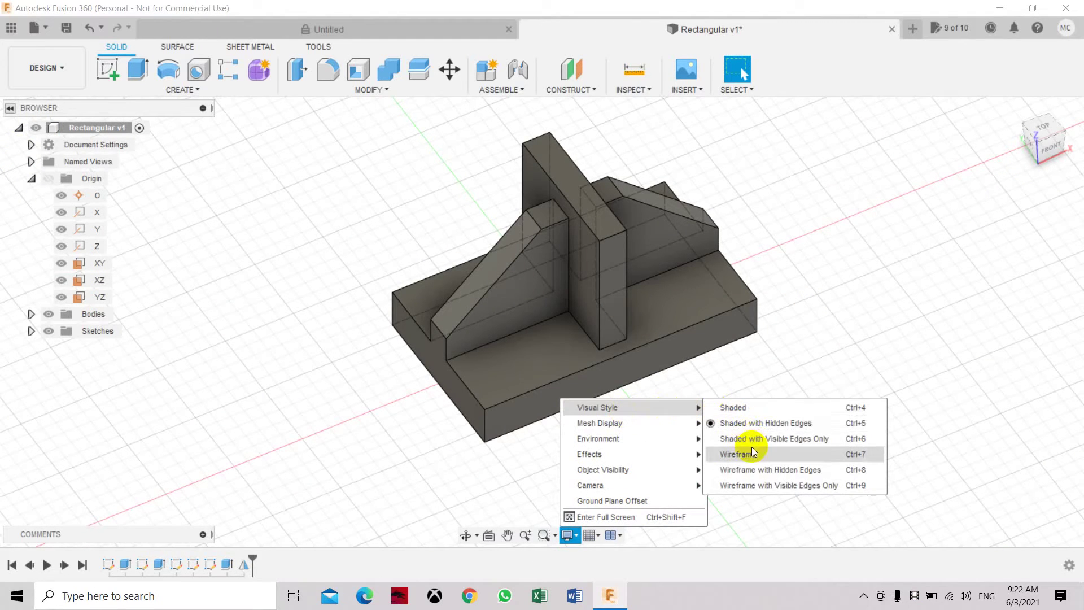
pyautogui.click(761, 424)
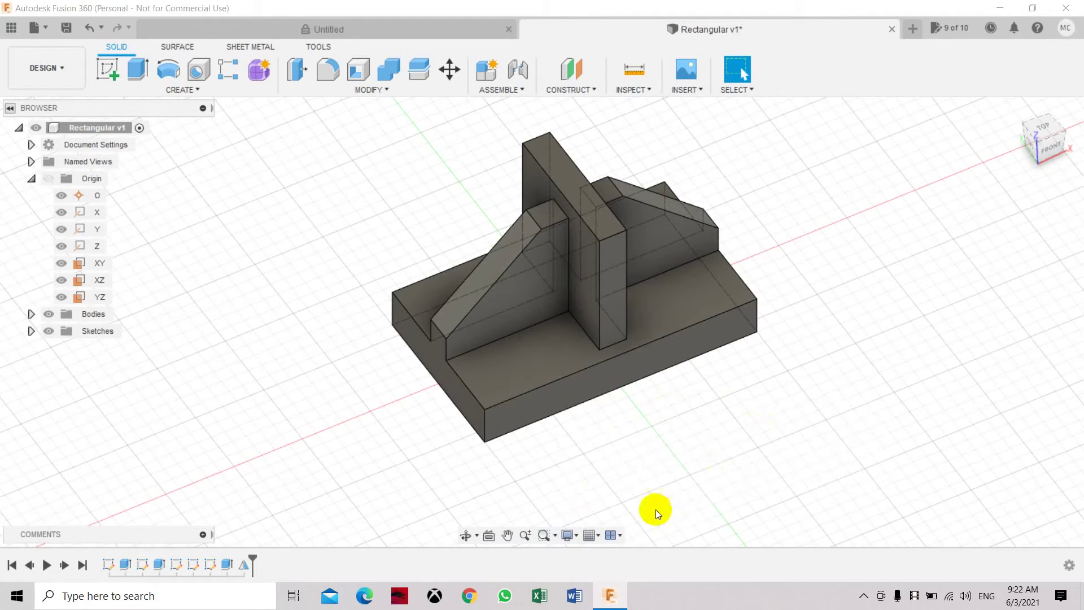
pyautogui.click(572, 536)
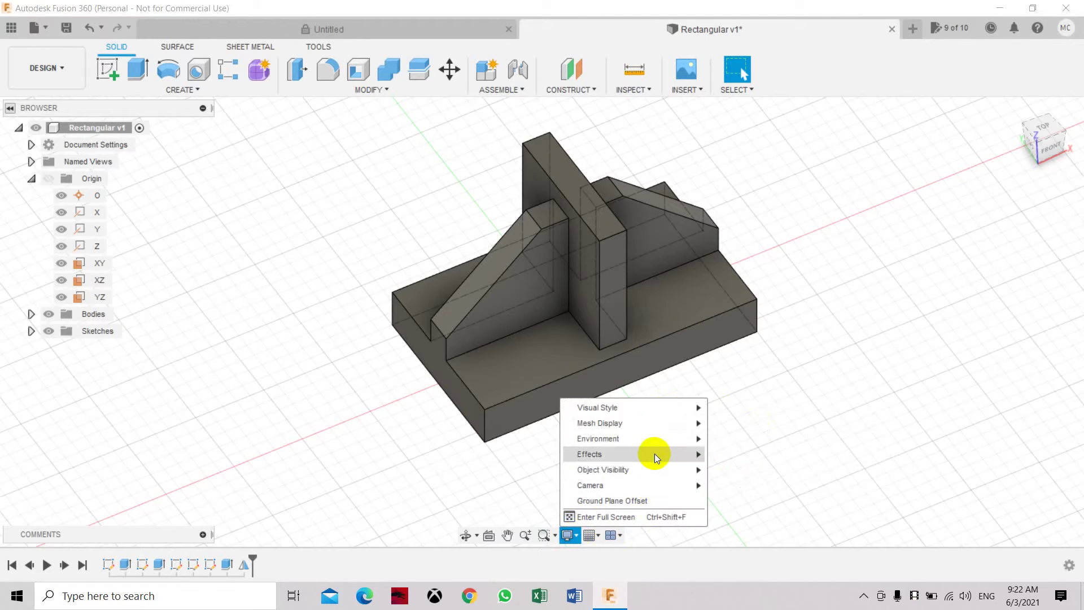
pyautogui.moveTo(658, 407)
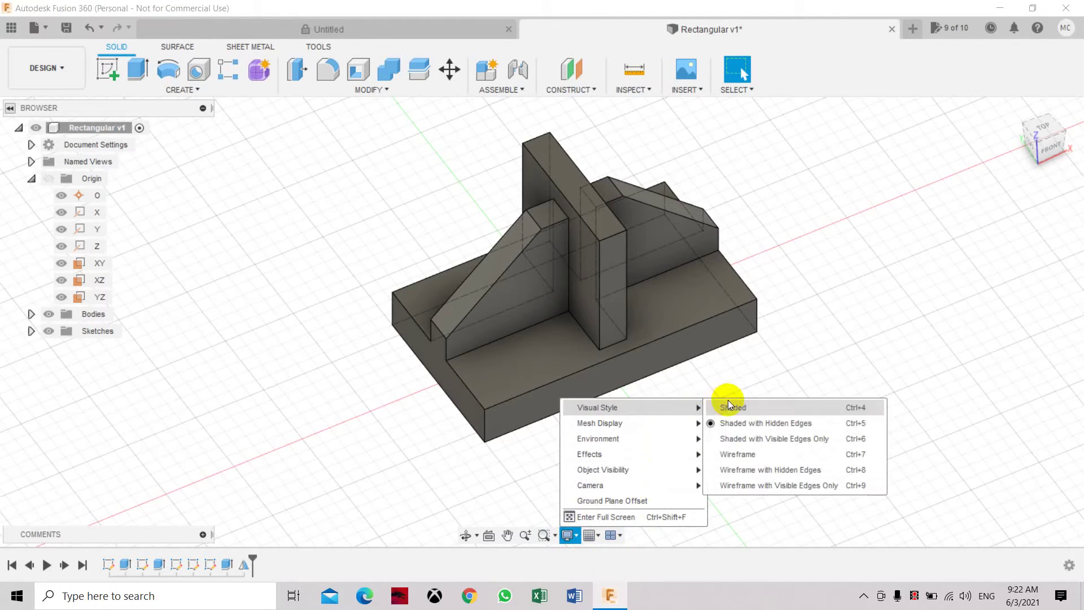
pyautogui.click(778, 438)
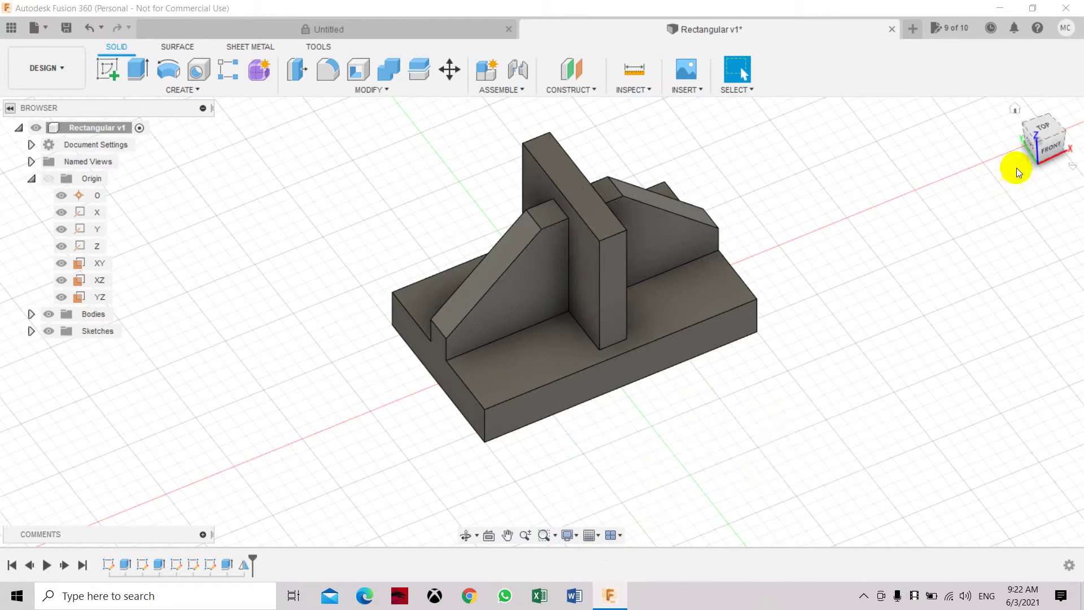
pyautogui.click(1054, 148)
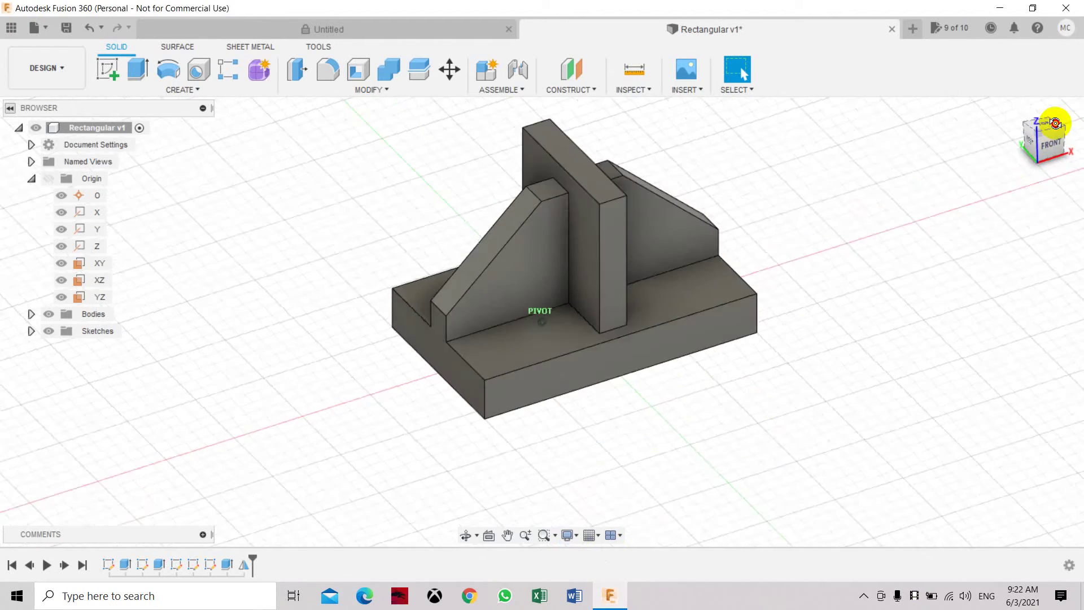
pyautogui.moveTo(581, 338); pyautogui.dragTo(592, 383, button='middle')
pyautogui.click(192, 89)
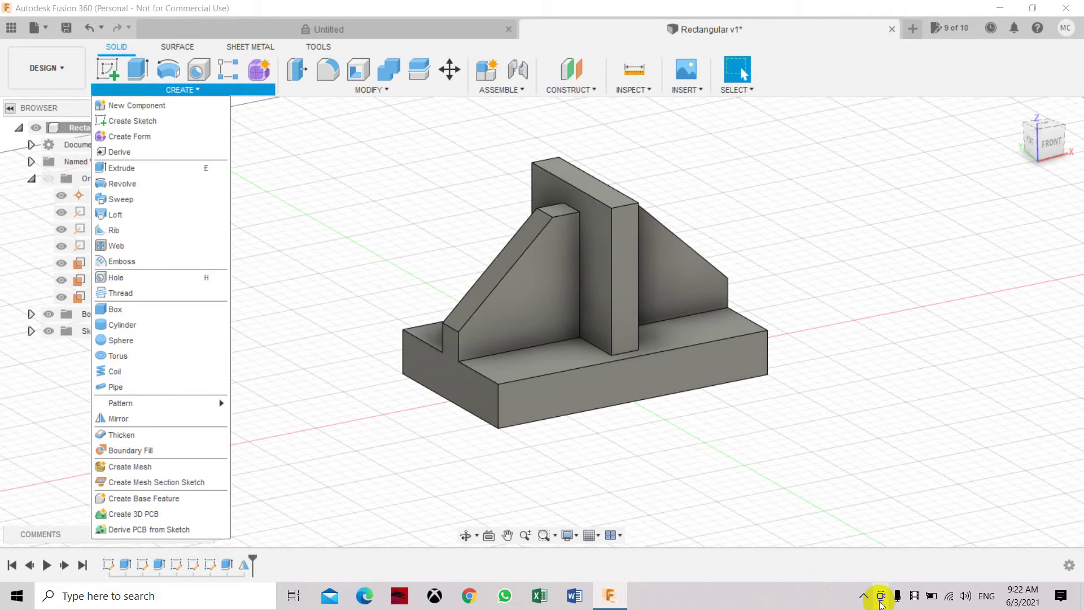
# Fillet the gusset's sloped edge with a 1 mm radius.
pyautogui.click(639, 289)
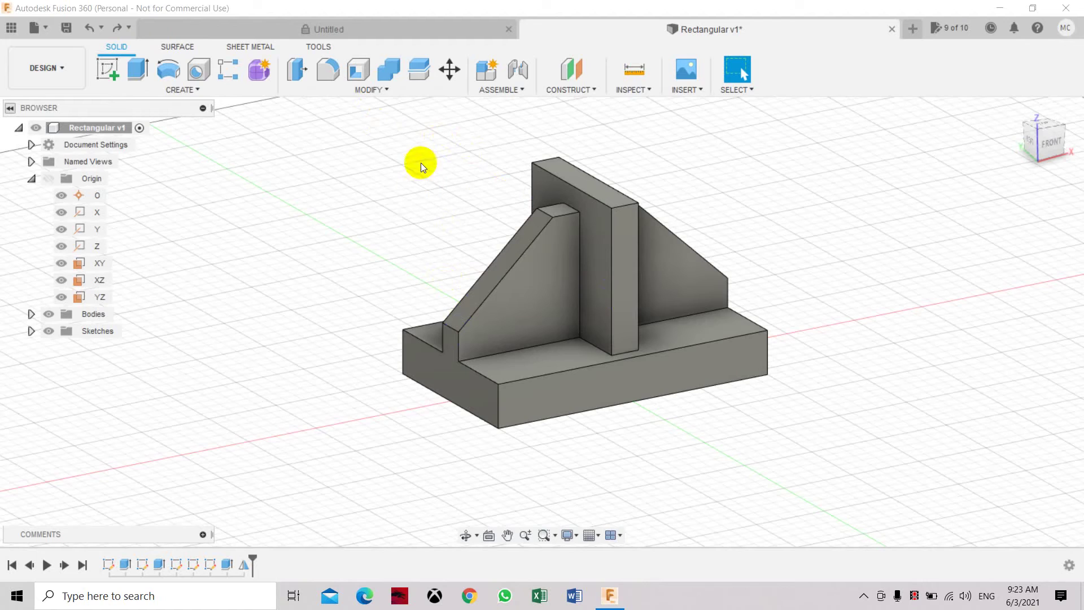
pyautogui.click(388, 91)
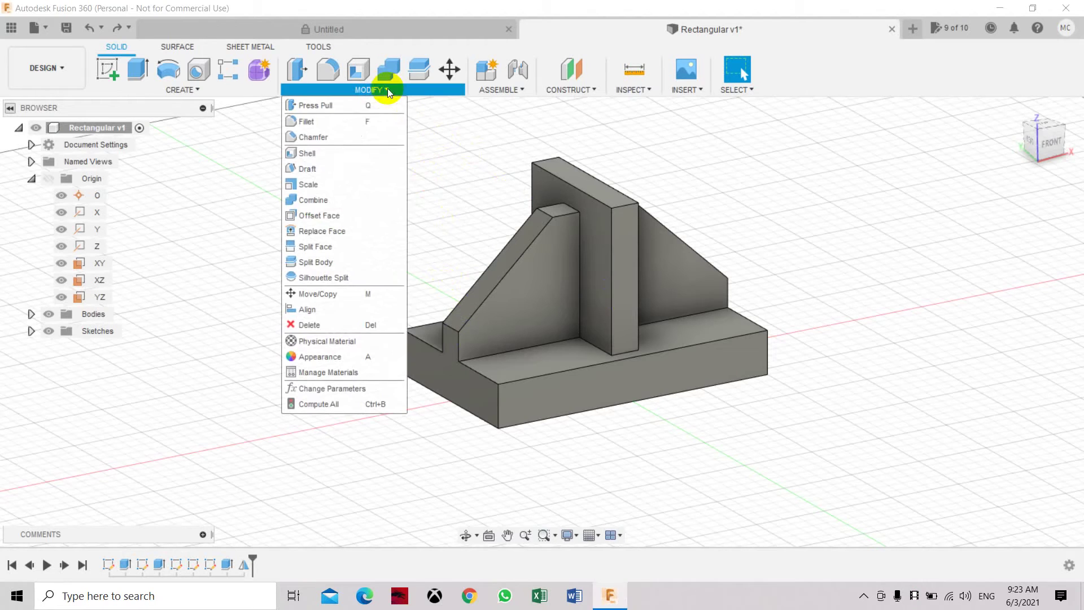
pyautogui.click(375, 123)
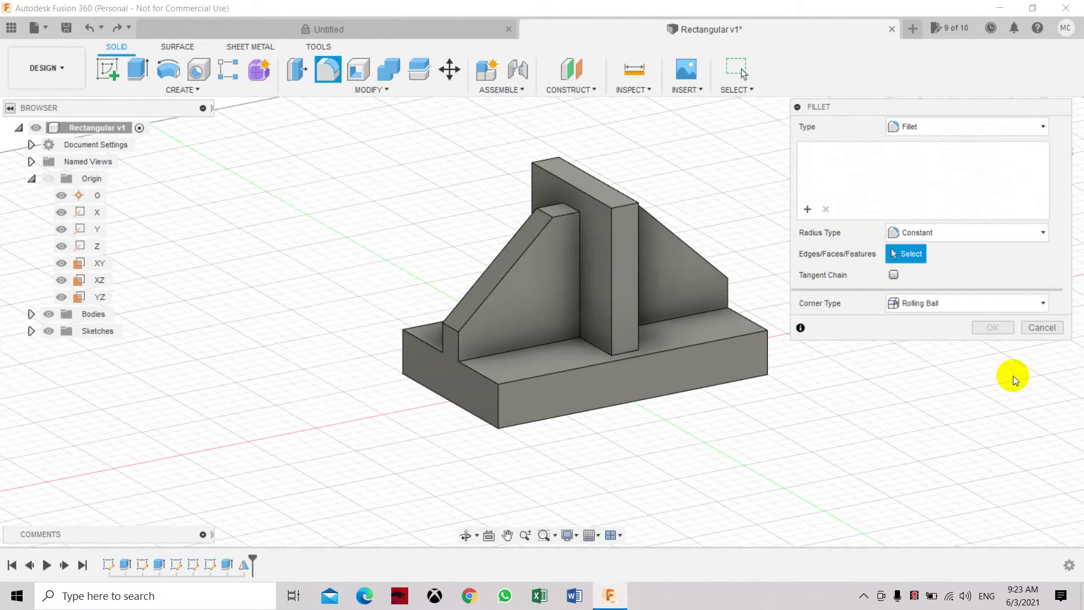
pyautogui.moveTo(956, 108); pyautogui.dragTo(981, 221)
pyautogui.moveTo(1049, 152)
pyautogui.mouseDown()
pyautogui.moveTo(1065, 164)
pyautogui.moveTo(1077, 155)
pyautogui.mouseUp()
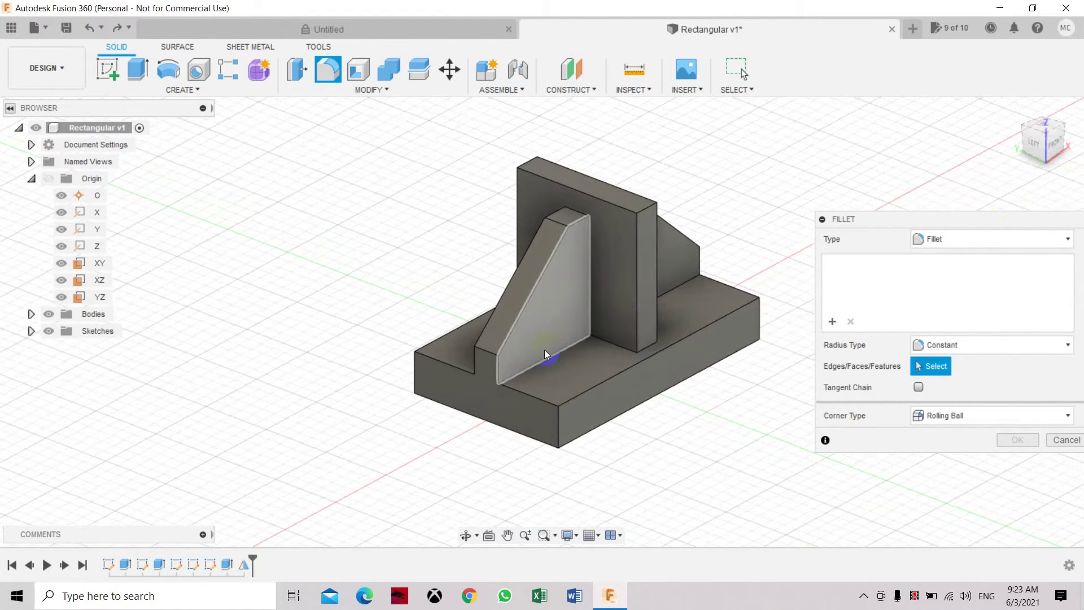
pyautogui.click(506, 340)
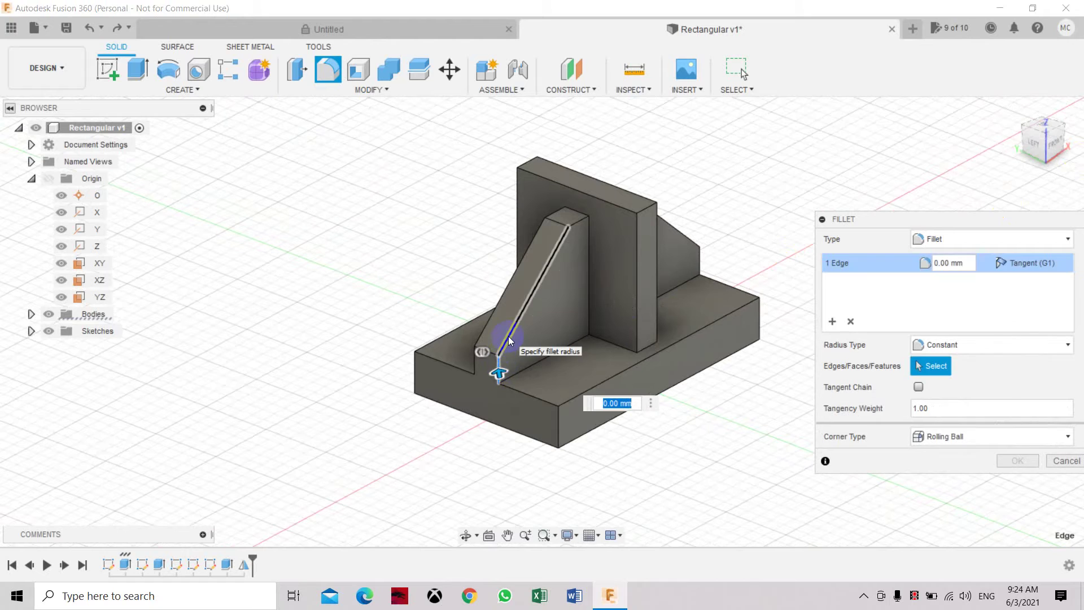
pyautogui.click(965, 261)
pyautogui.moveTo(964, 261); pyautogui.dragTo(934, 264)
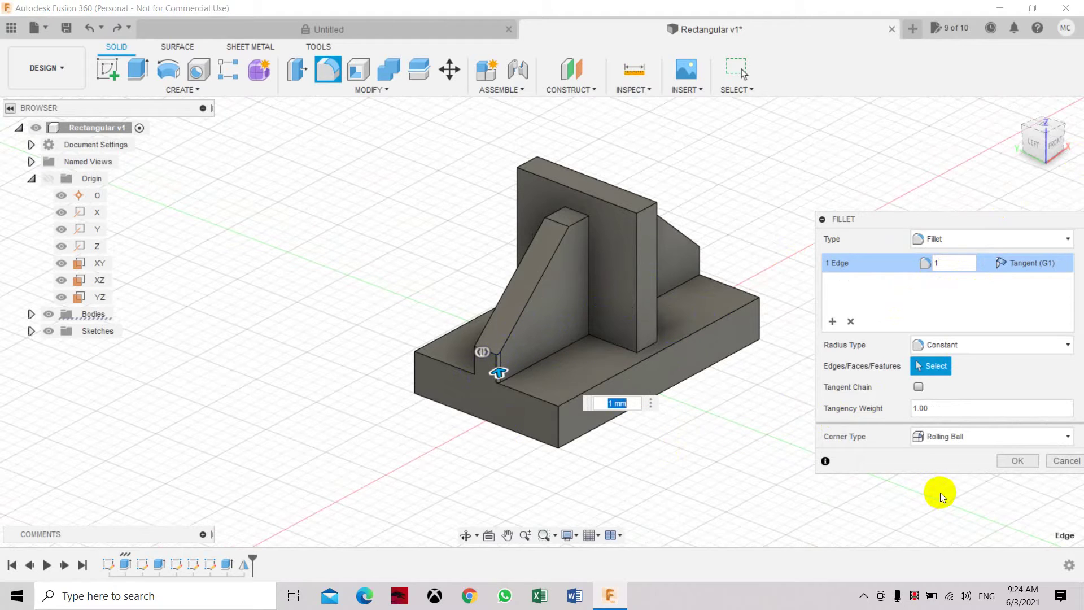
pyautogui.press('Return')
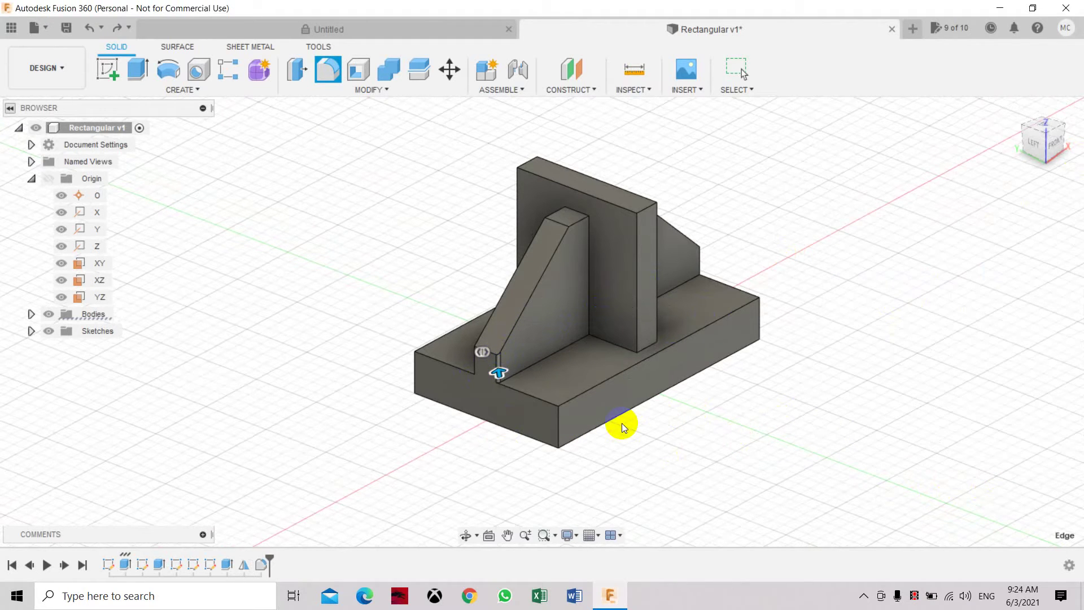
pyautogui.click(527, 324)
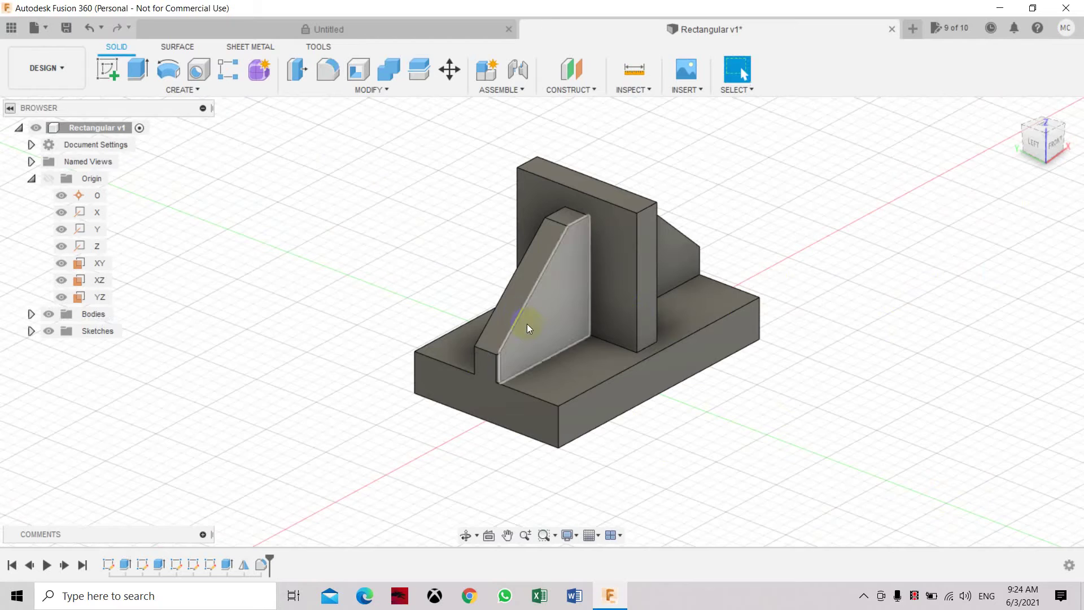
# Start a fillet and select seven gusset edges: slanted sides, top edges and lower corners.
pyautogui.press('f')
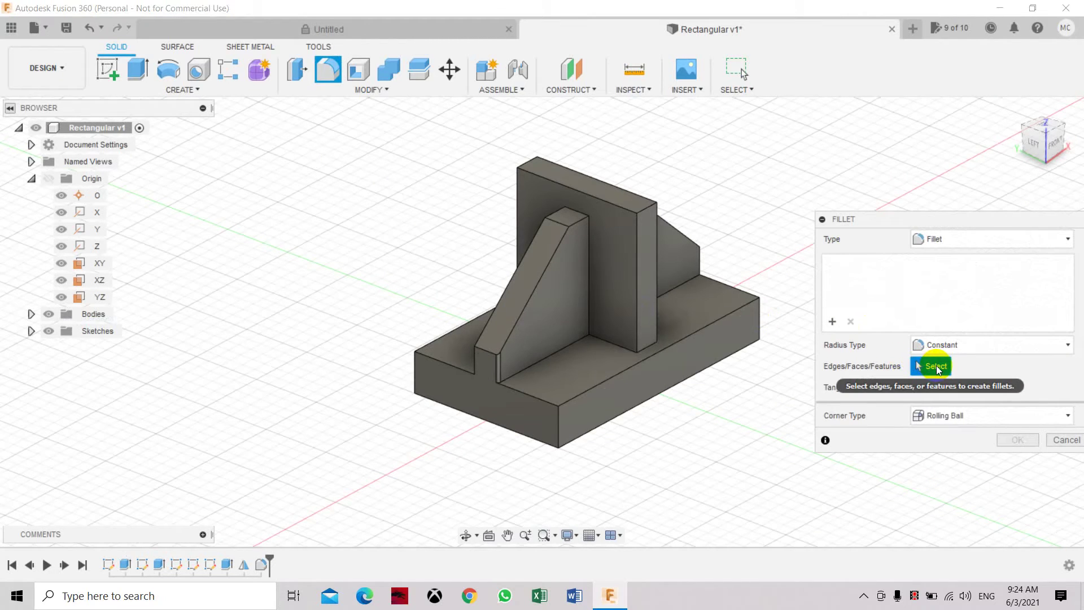
pyautogui.click(517, 323)
pyautogui.click(568, 224)
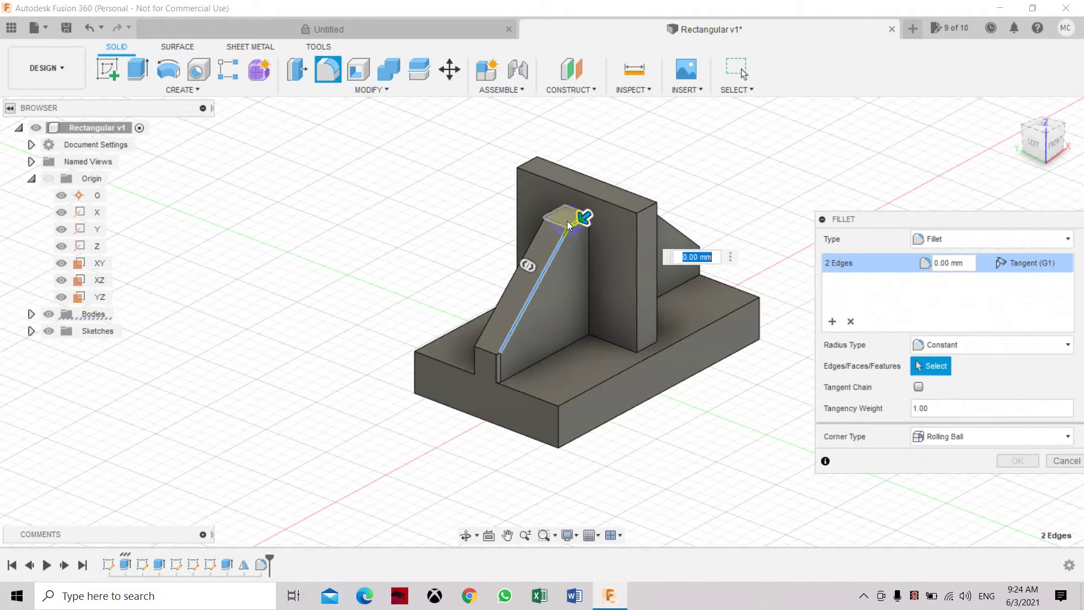
pyautogui.click(554, 213)
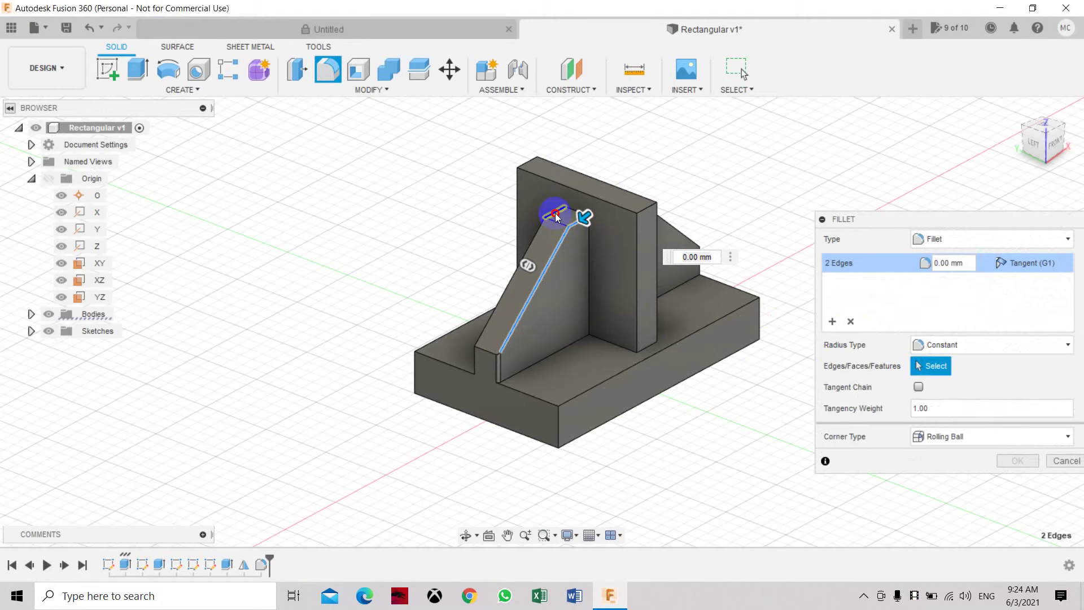
pyautogui.click(531, 246)
pyautogui.click(477, 357)
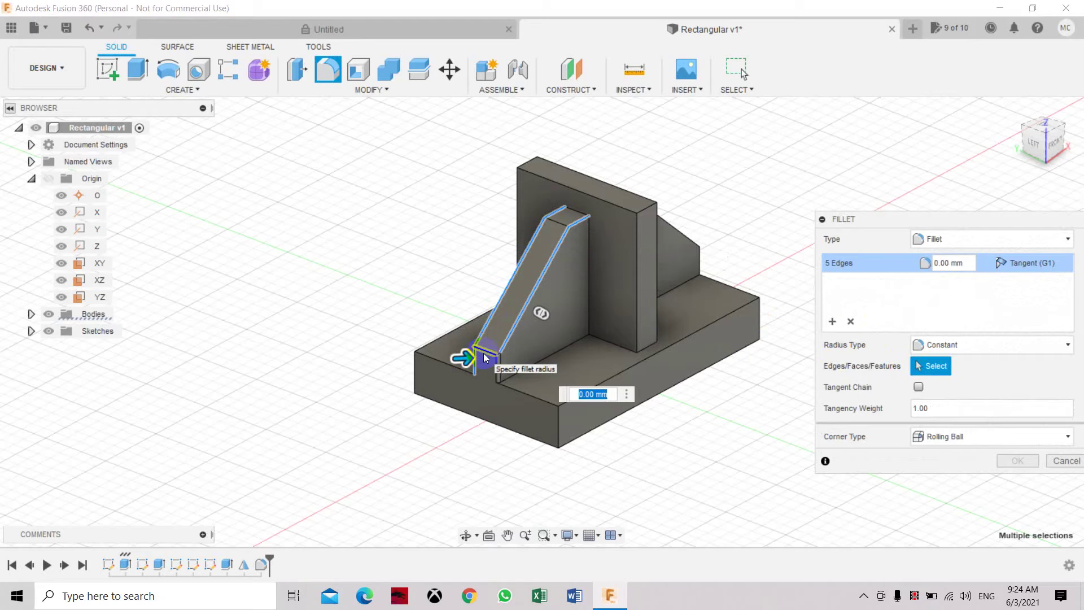
pyautogui.click(484, 356)
pyautogui.click(559, 221)
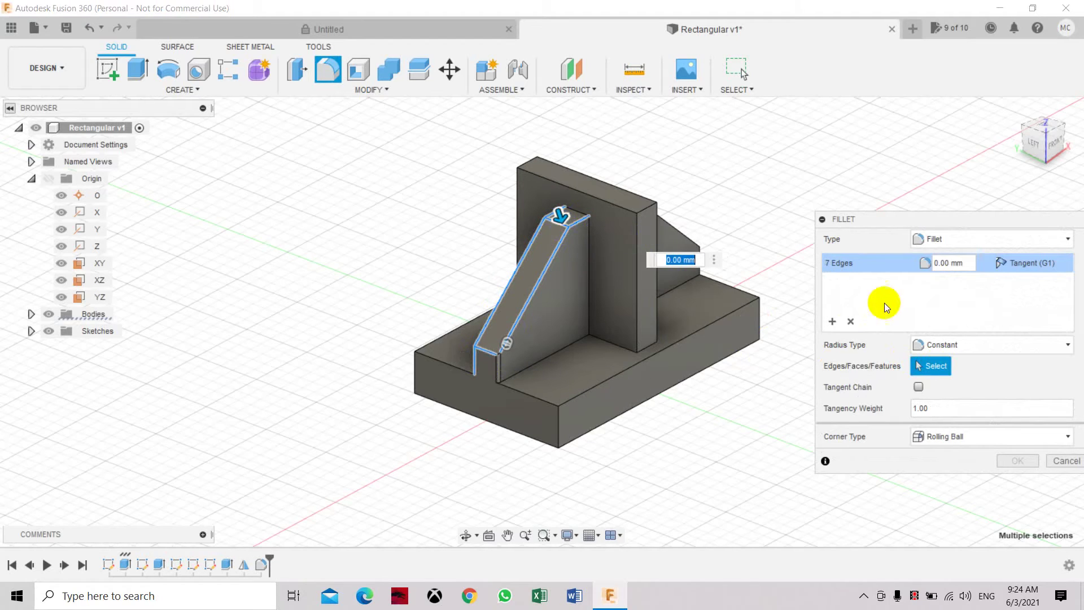
# Set the fillet radius to 1 mm and apply it to the seven edges.
pyautogui.click(961, 265)
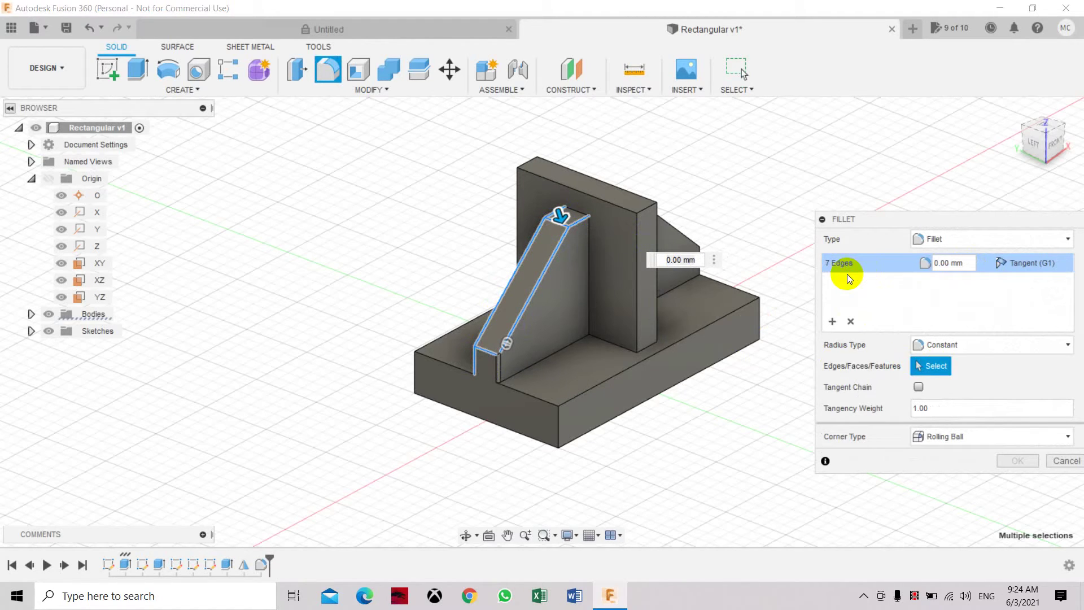
pyautogui.moveTo(939, 265); pyautogui.dragTo(921, 264)
pyautogui.write('1')
pyautogui.press('Return')
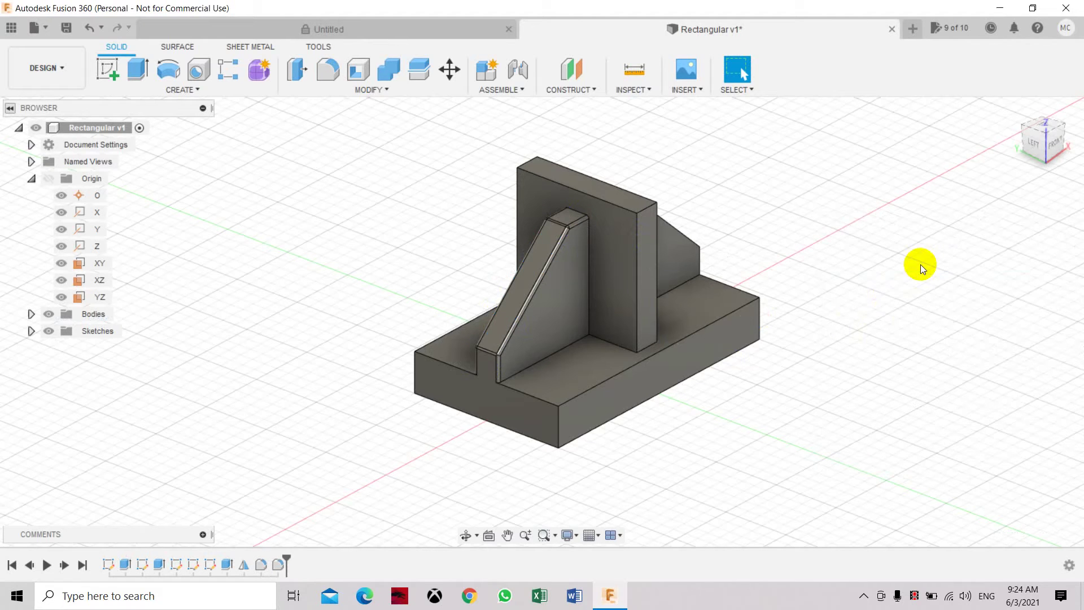
pyautogui.moveTo(1065, 138); pyautogui.dragTo(1075, 146)
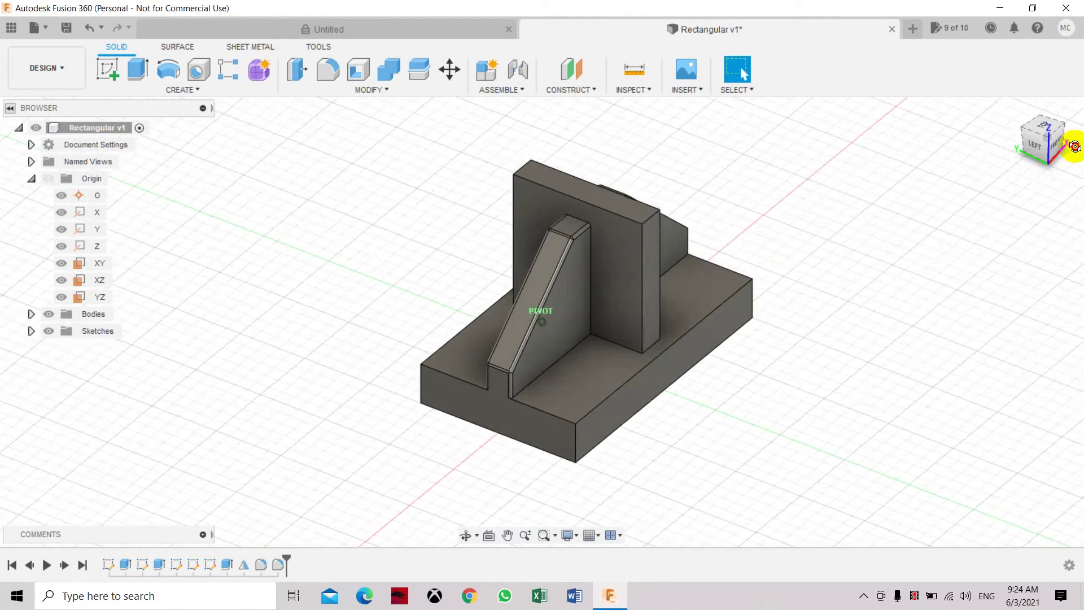
# Start a fillet on the back rib's top, bottom and vertical edges plus the pocket edges.
pyautogui.click(1075, 146)
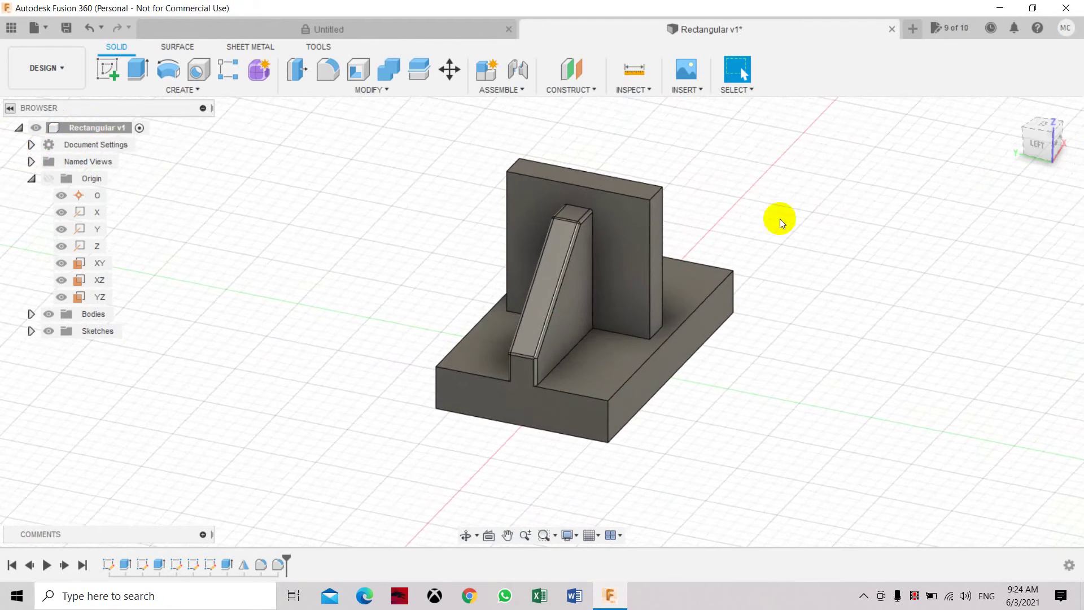
pyautogui.click(590, 218)
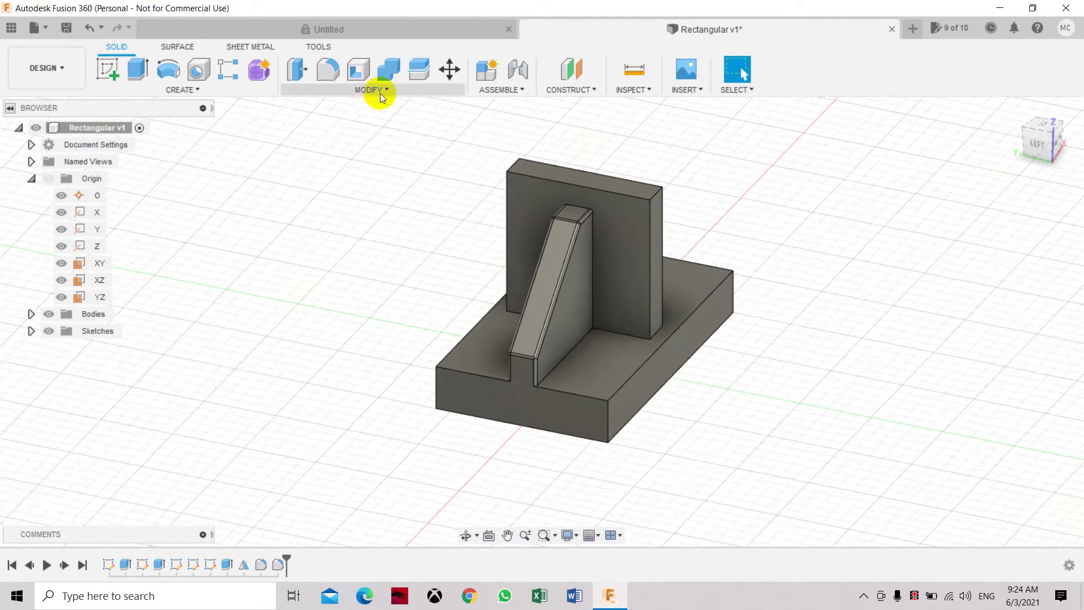
pyautogui.press('f')
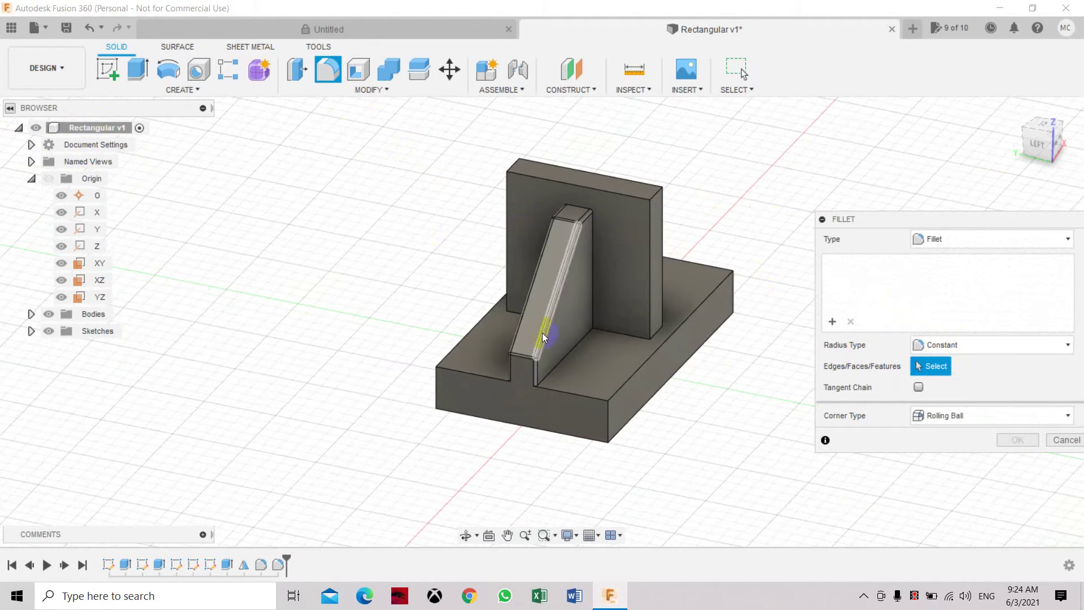
pyautogui.click(567, 354)
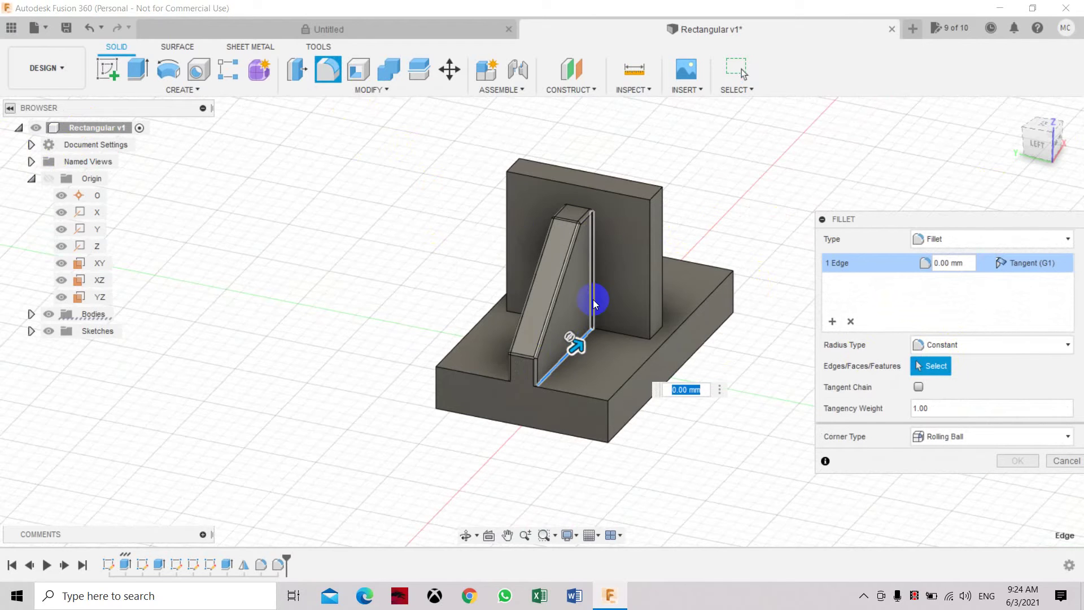
pyautogui.click(593, 299)
pyautogui.moveTo(1035, 147); pyautogui.dragTo(1011, 151)
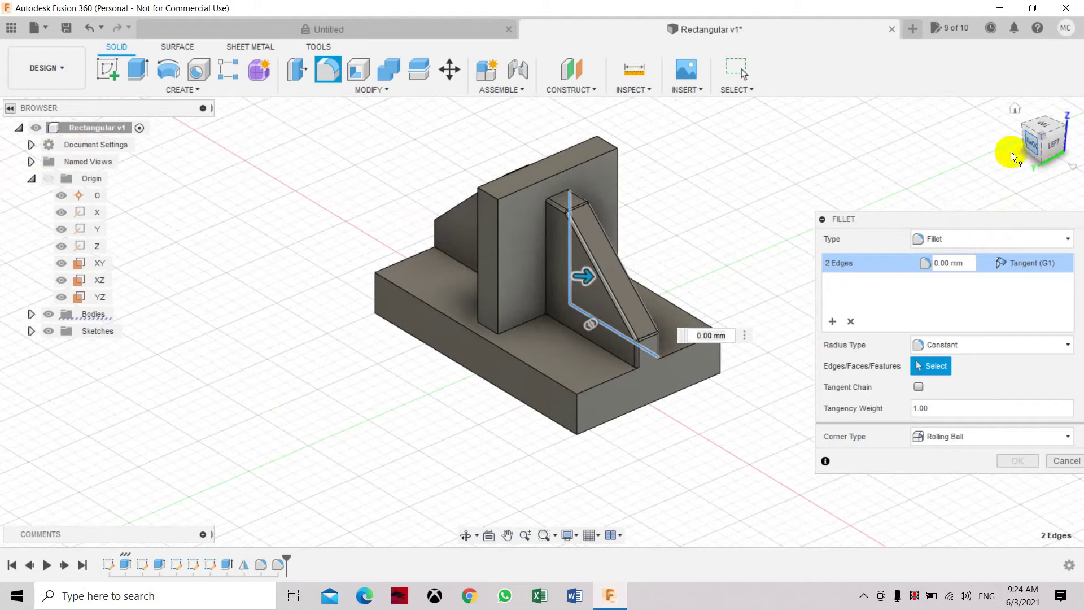
pyautogui.click(544, 263)
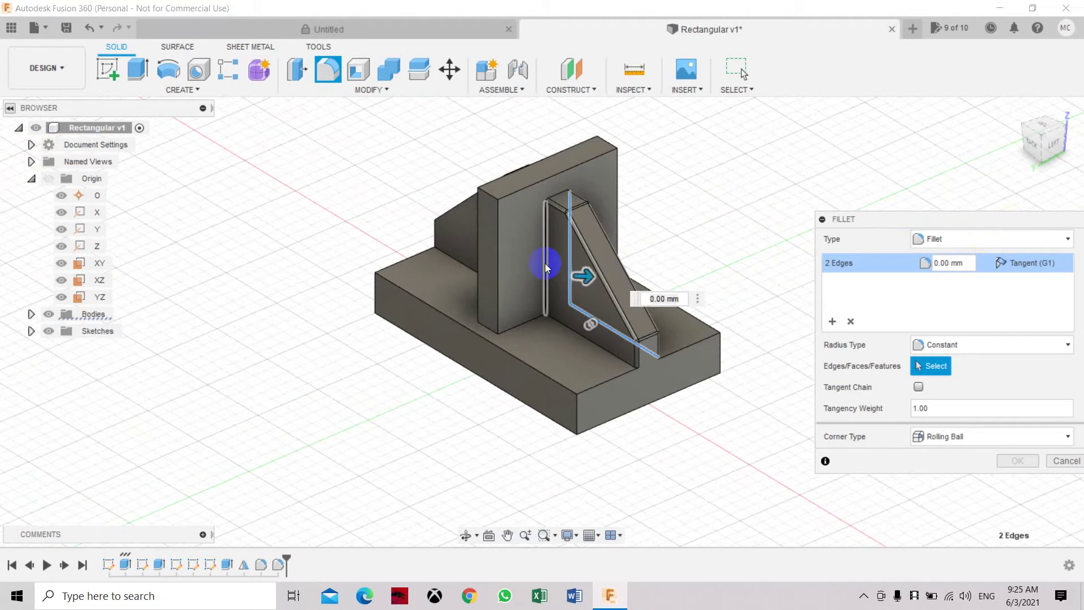
pyautogui.click(572, 331)
# Apply a 1.5 mm radius with Tangent Chain enabled after dismissing the size error.
pyautogui.click(963, 264)
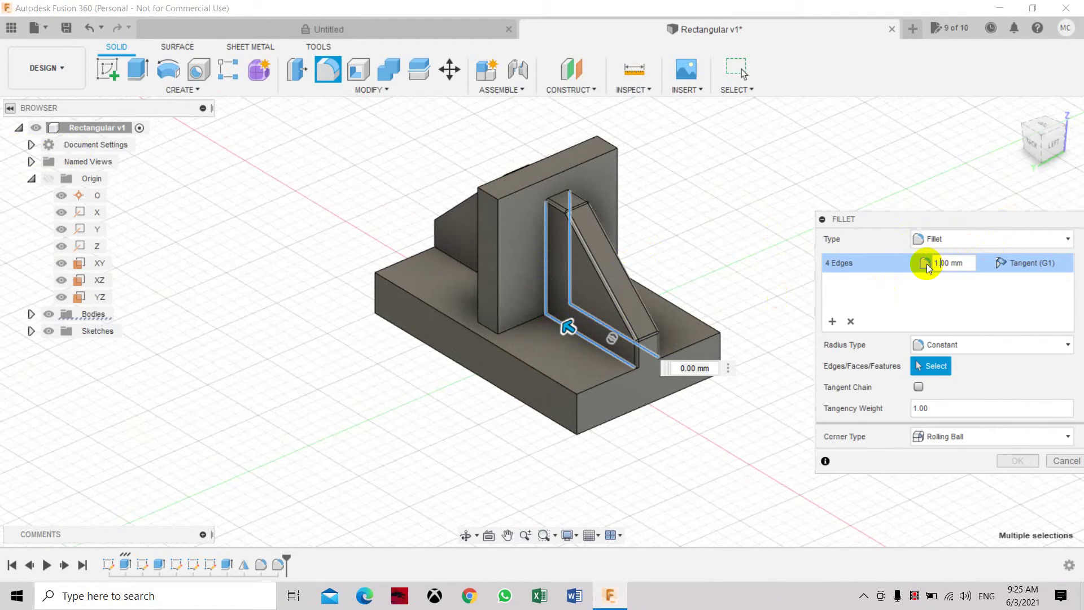
pyautogui.write('5')
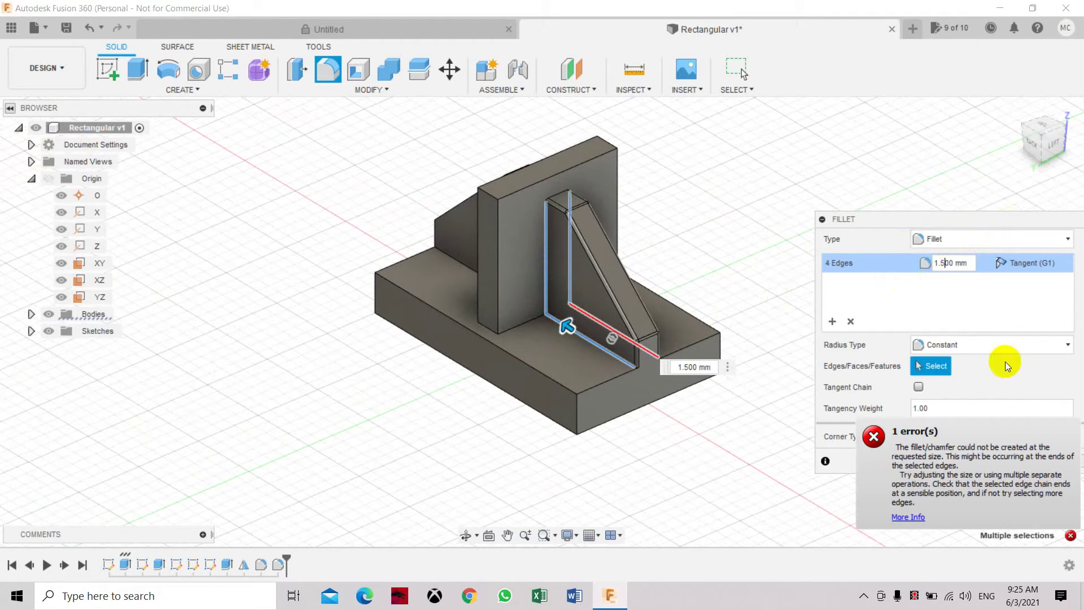
pyautogui.click(879, 440)
pyautogui.click(1048, 503)
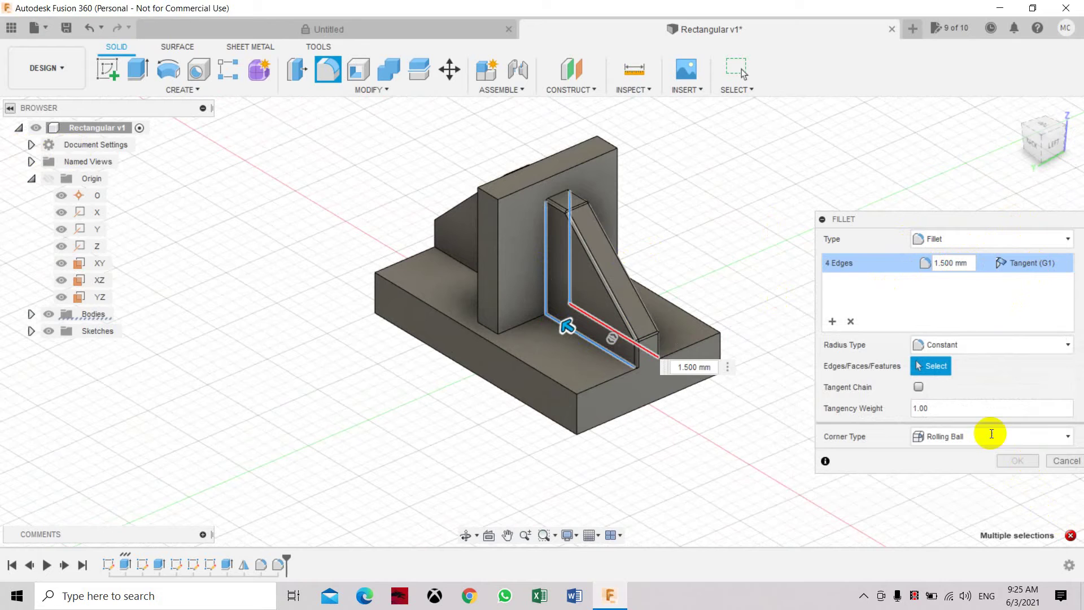
pyautogui.click(918, 387)
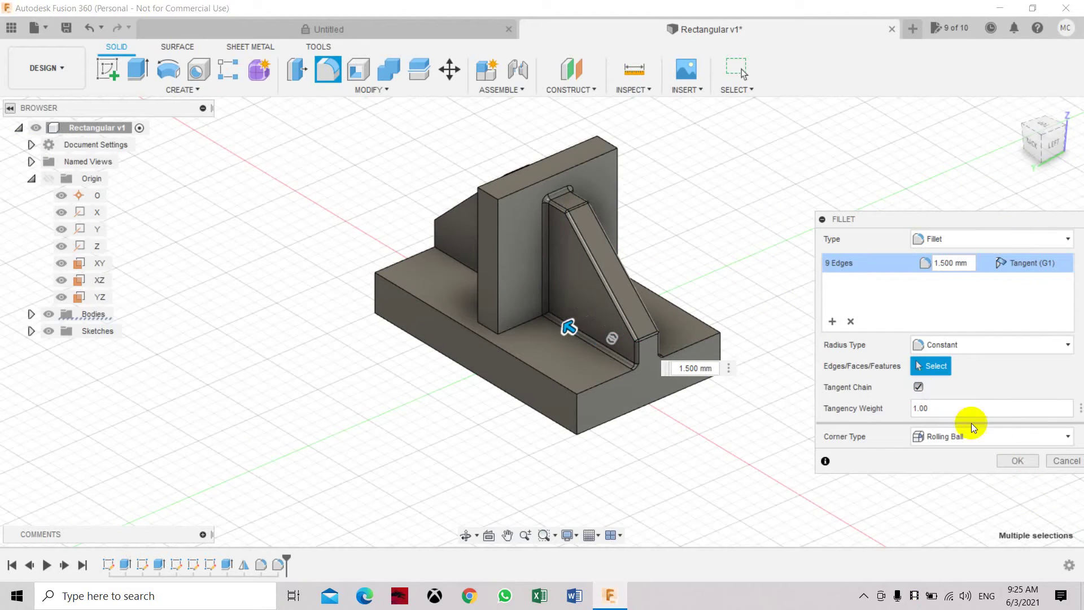
pyautogui.click(1015, 468)
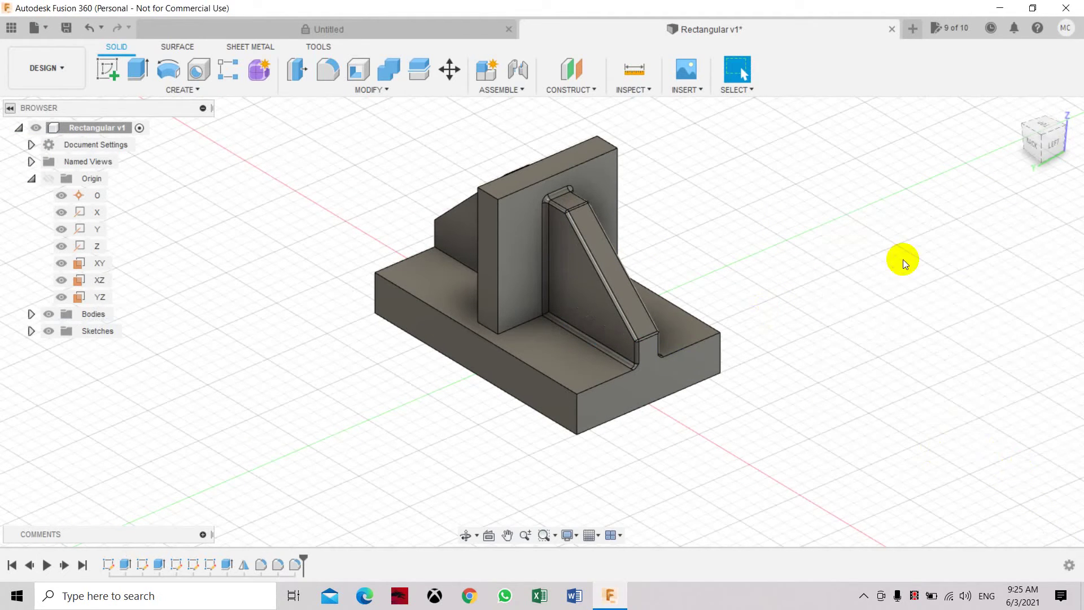
pyautogui.moveTo(1046, 148)
pyautogui.mouseDown()
pyautogui.moveTo(1007, 153)
pyautogui.moveTo(883, 128)
pyautogui.moveTo(879, 156)
pyautogui.mouseUp()
pyautogui.scroll(-3, 582, 318)
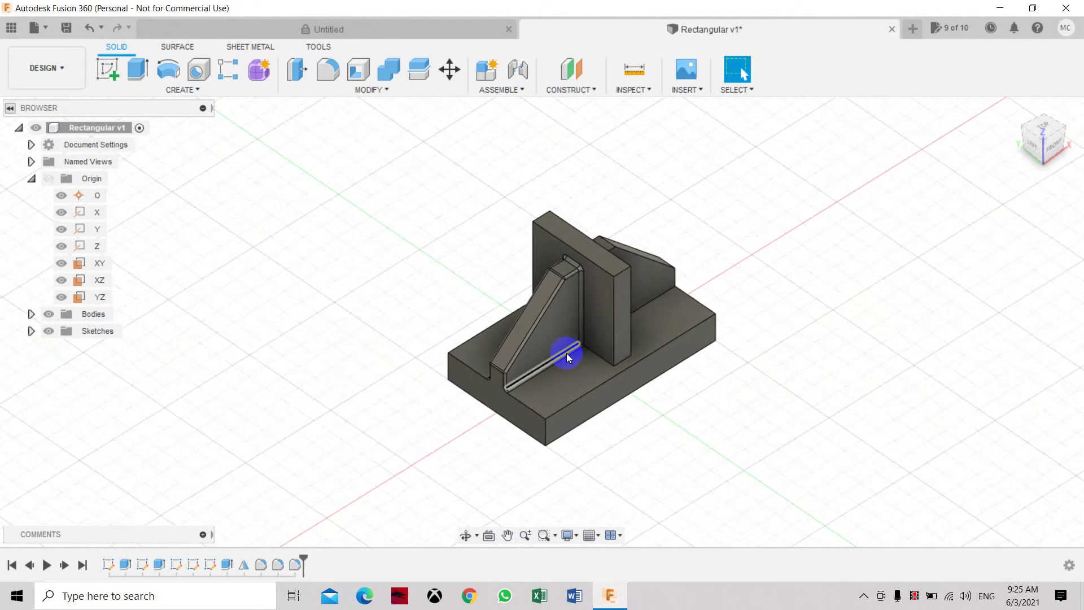
pyautogui.scroll(2, 567, 354)
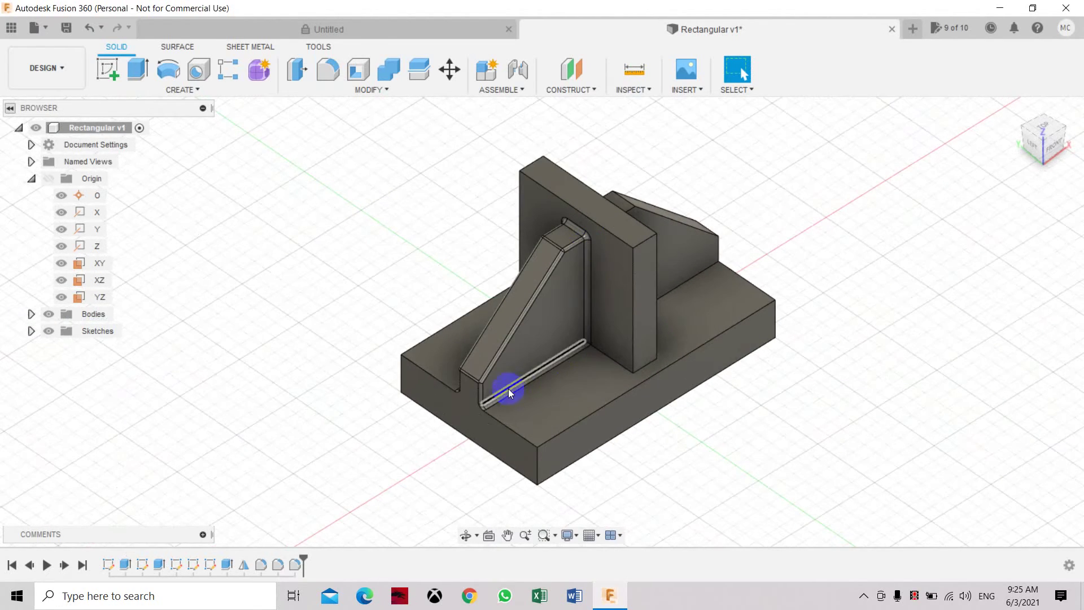
pyautogui.moveTo(1053, 152)
pyautogui.mouseDown()
pyautogui.moveTo(943, 135)
pyautogui.moveTo(887, 146)
pyautogui.mouseUp()
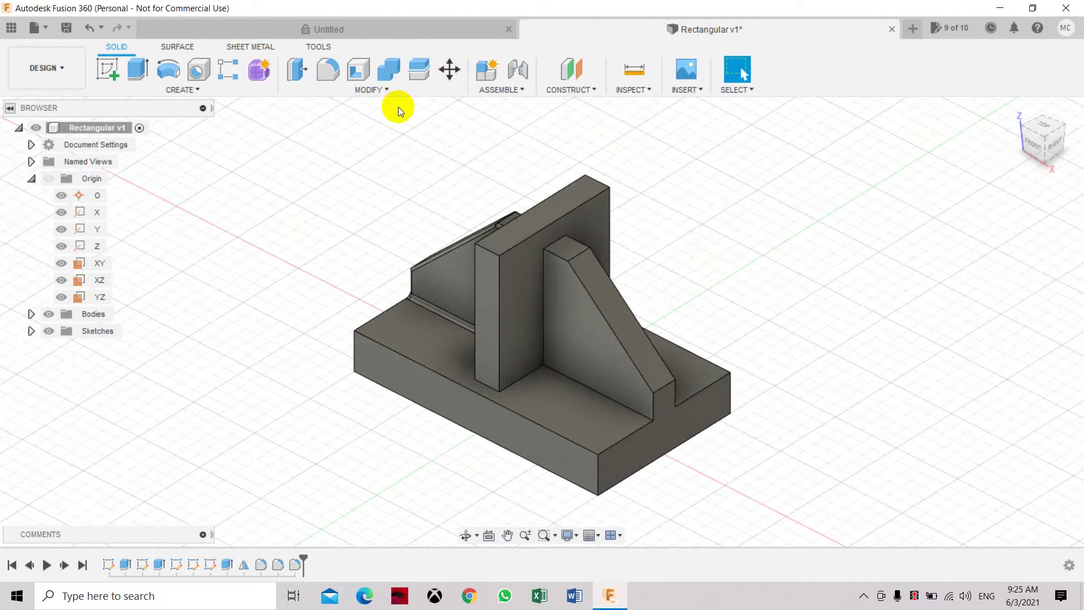
pyautogui.press('f')
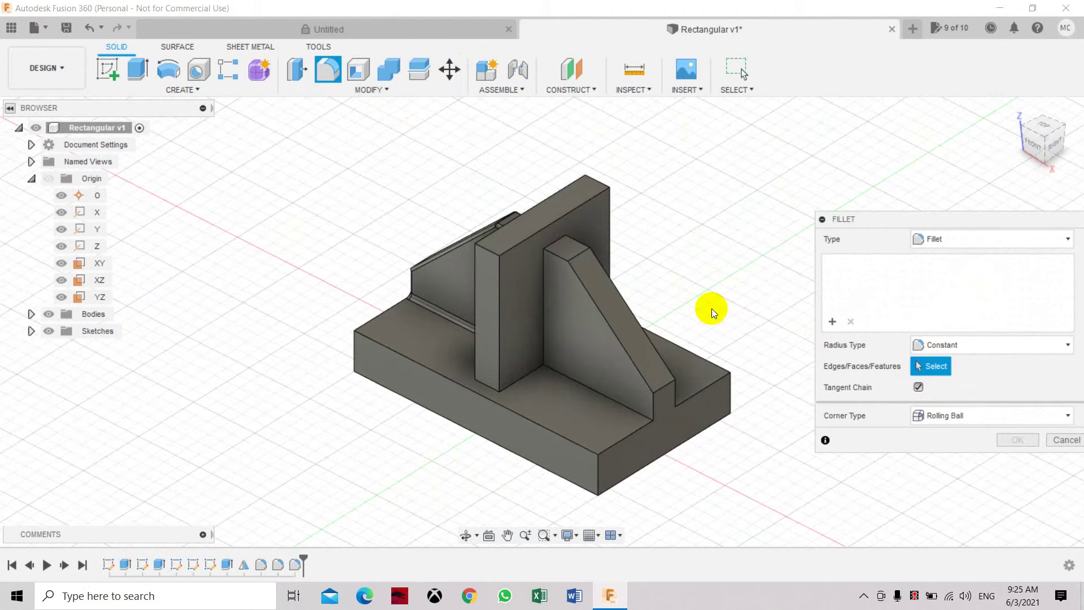
# Select the front rib's eight outer edges, slanted, top and foot edges, on both sides.
pyautogui.click(559, 257)
pyautogui.click(599, 313)
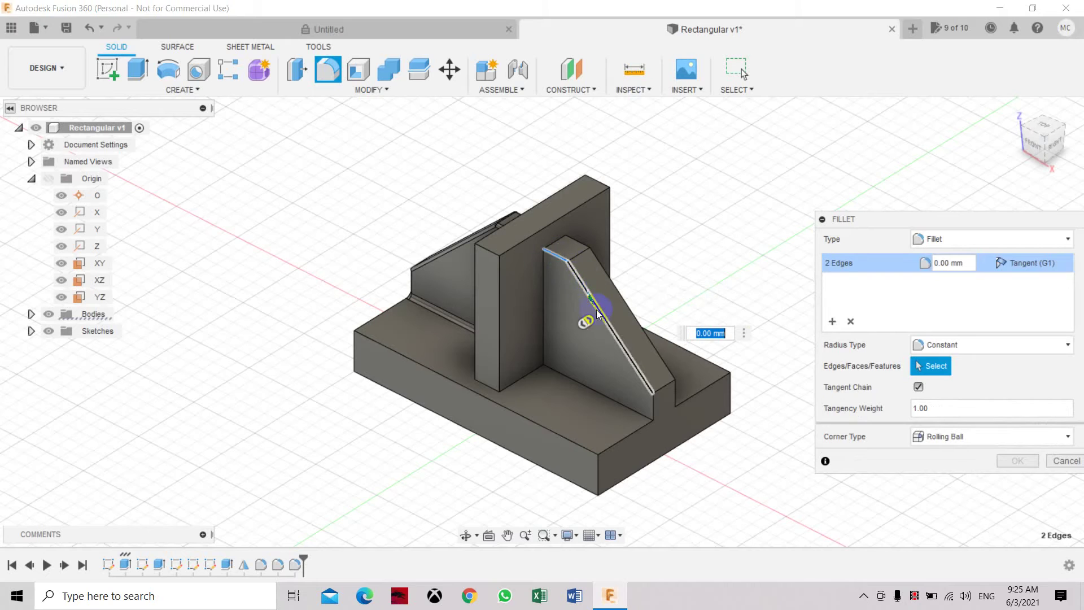
pyautogui.click(652, 403)
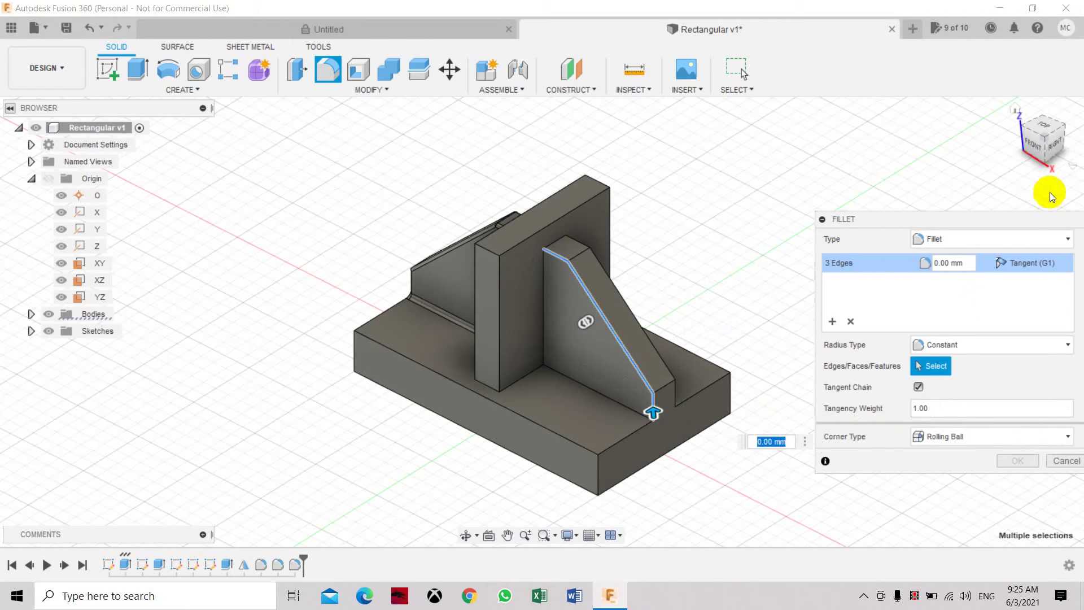
pyautogui.click(1055, 149)
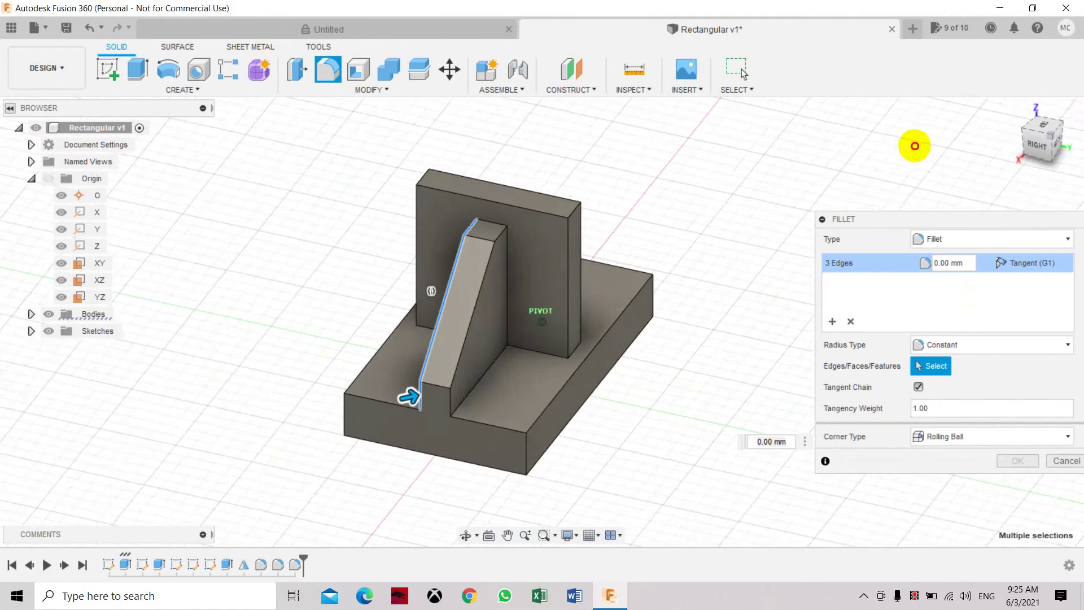
pyautogui.click(499, 230)
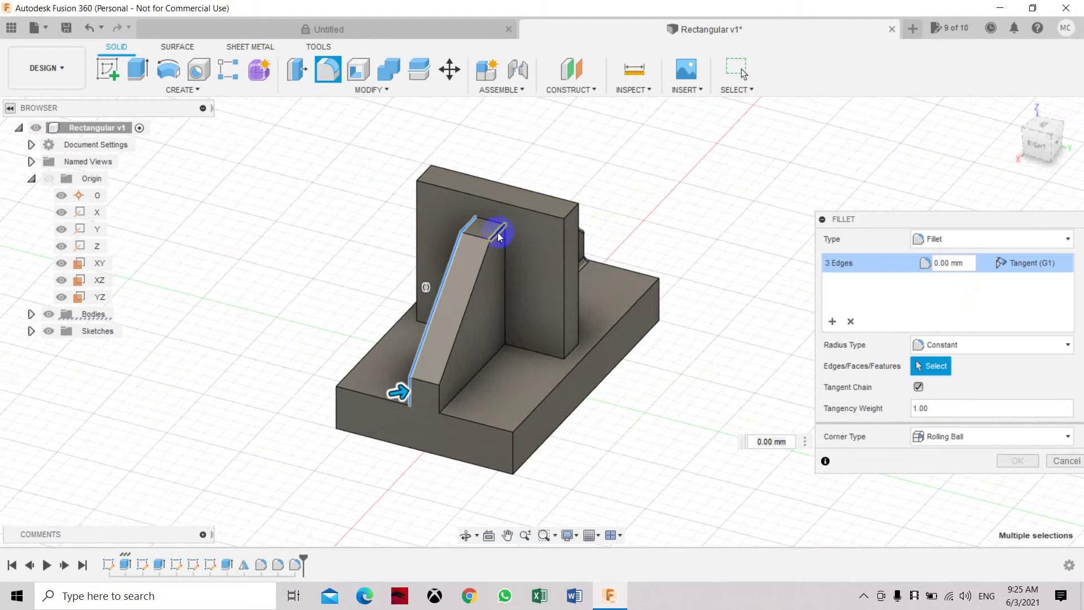
pyautogui.click(474, 280)
pyautogui.click(459, 396)
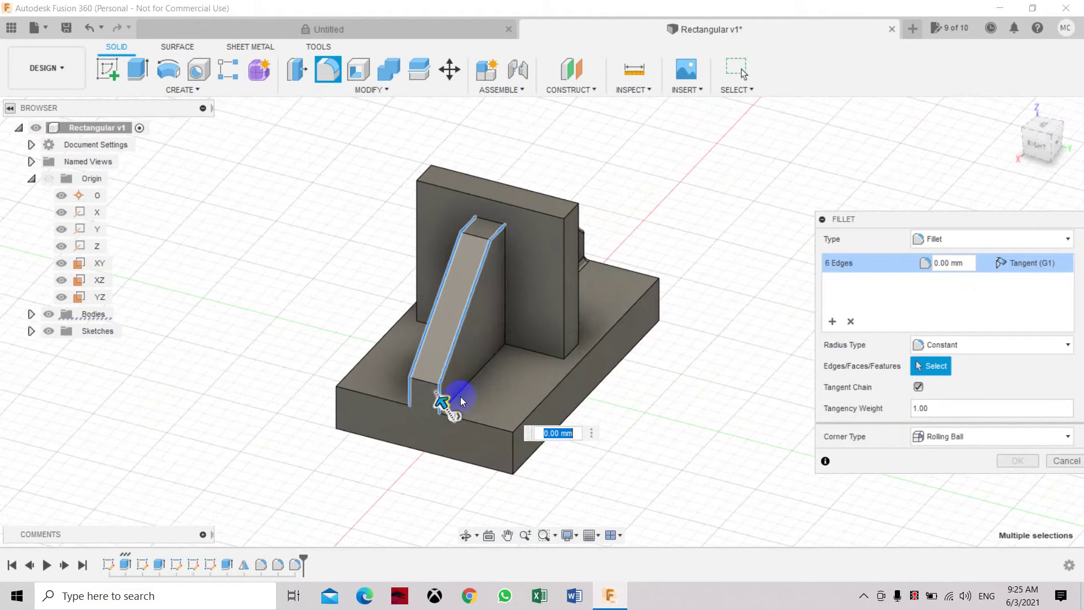
pyautogui.click(422, 380)
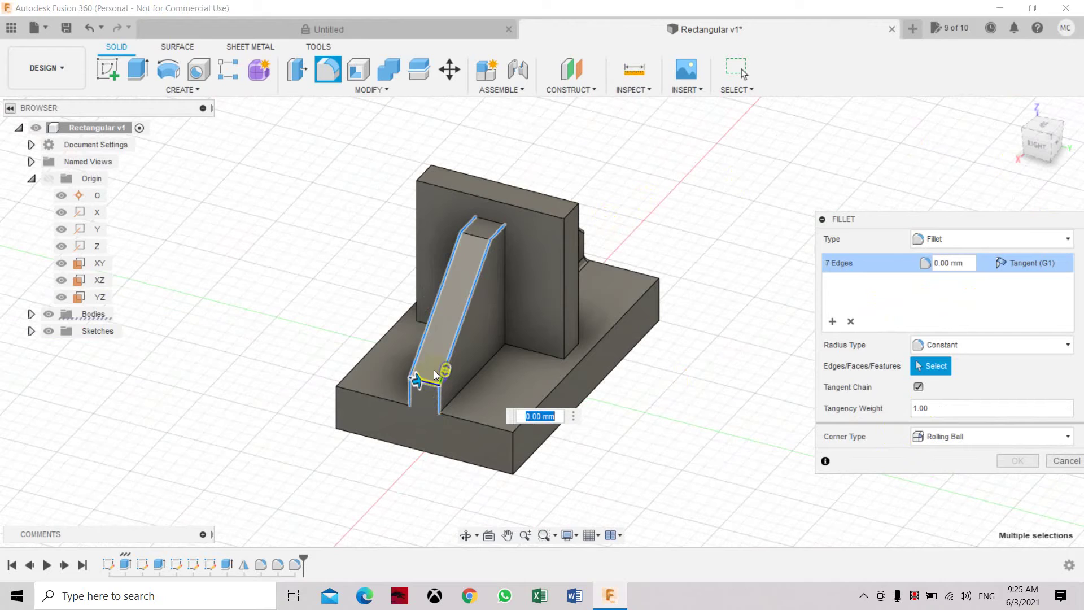
pyautogui.click(478, 235)
# Apply a 1 mm fillet radius to the eight selected rib edges.
pyautogui.click(972, 264)
pyautogui.moveTo(972, 264); pyautogui.dragTo(931, 262)
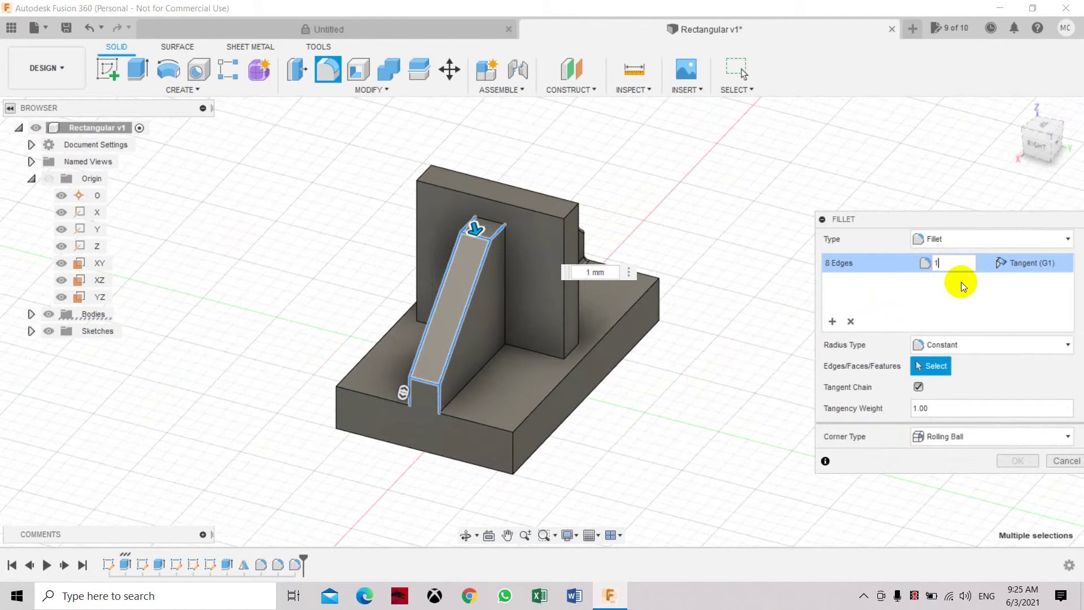
pyautogui.click(1020, 461)
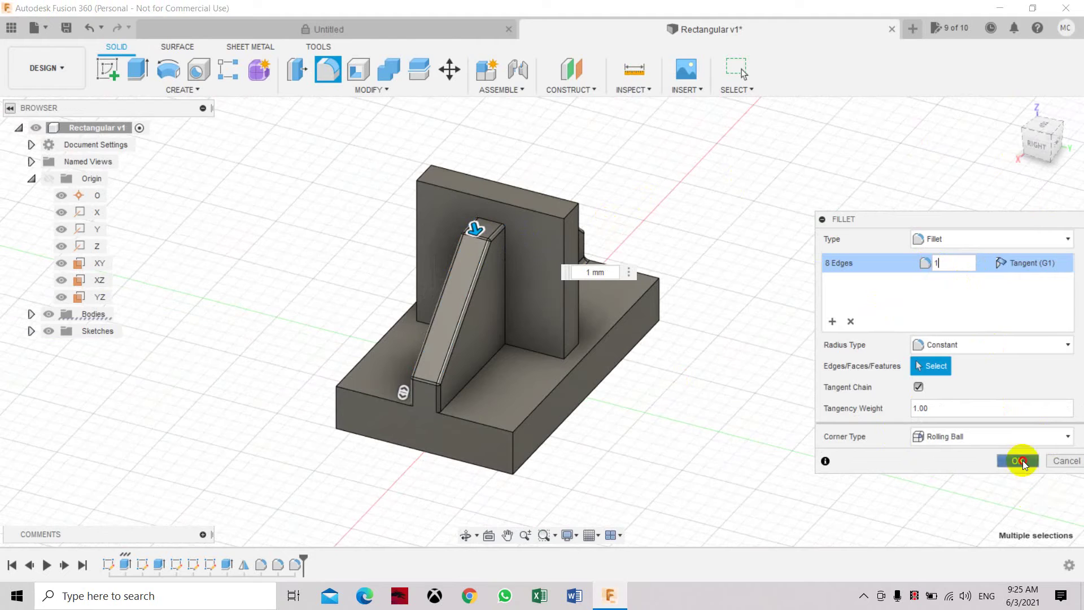
pyautogui.press('f')
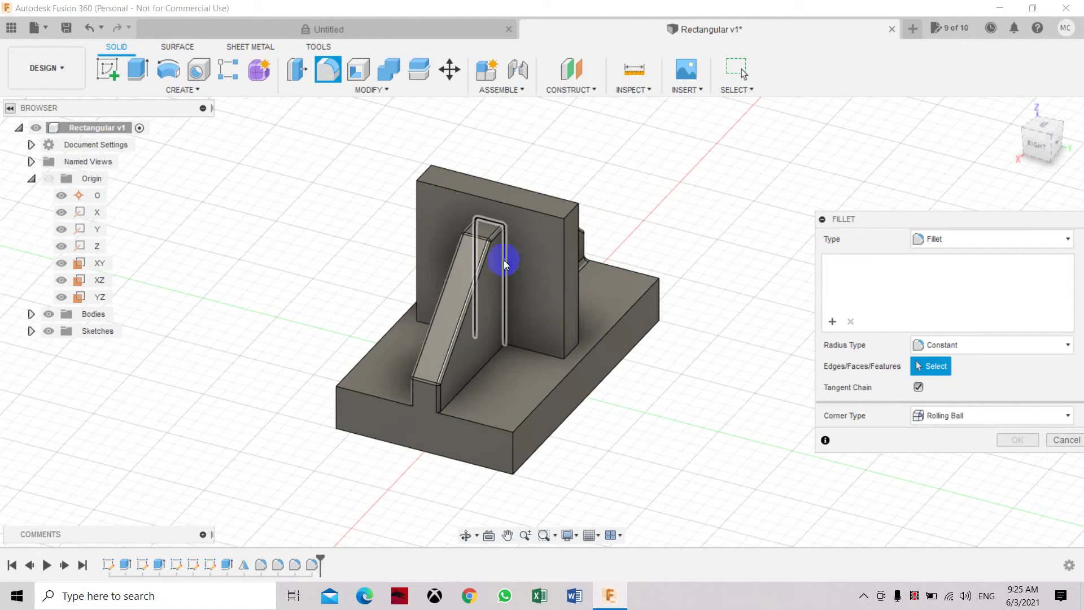
# Fillet the U-shaped loop and the rib's bottom edges, nine edges, at 1.5 mm.
pyautogui.click(504, 340)
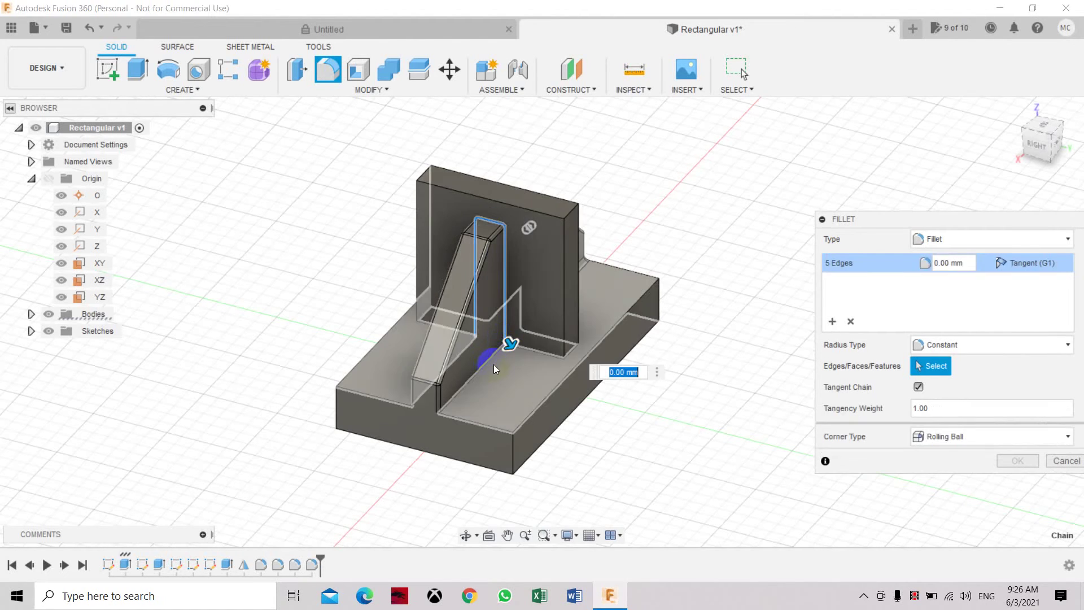
pyautogui.click(473, 378)
pyautogui.moveTo(1044, 142); pyautogui.dragTo(689, 344)
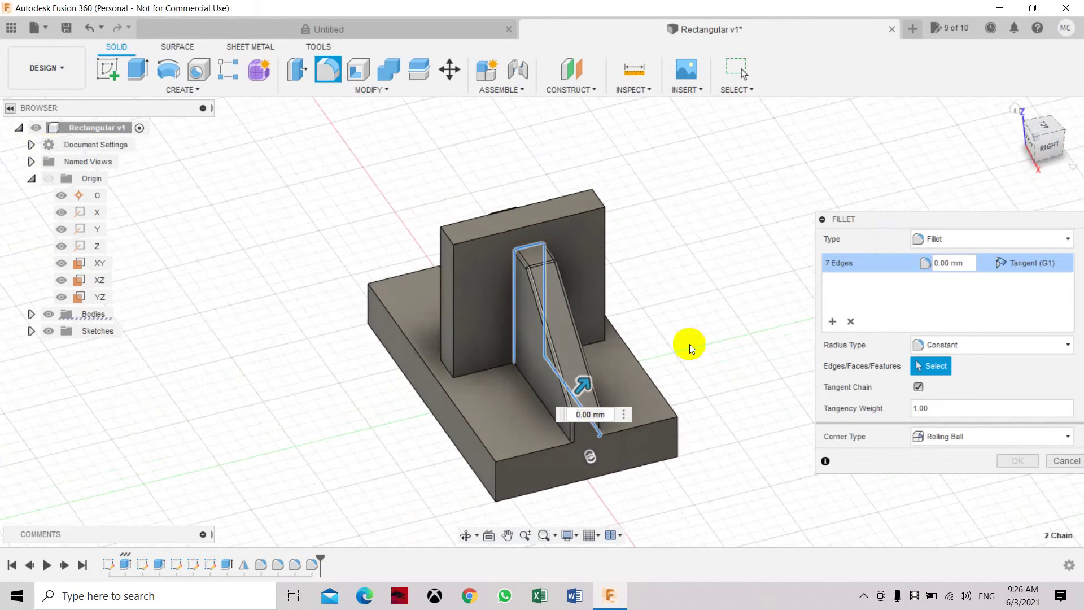
pyautogui.click(545, 412)
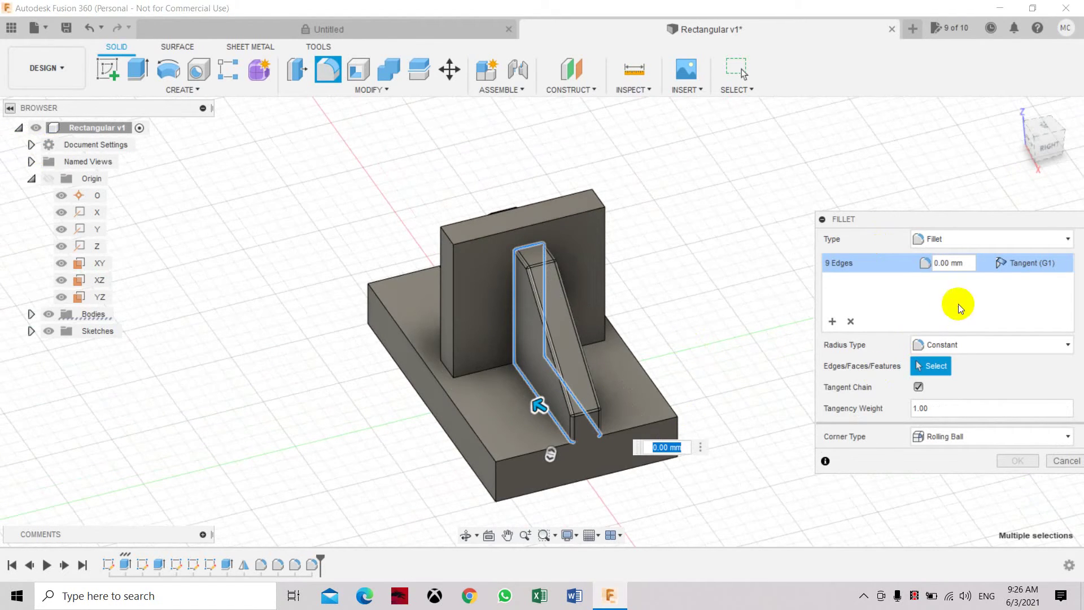
pyautogui.click(929, 263)
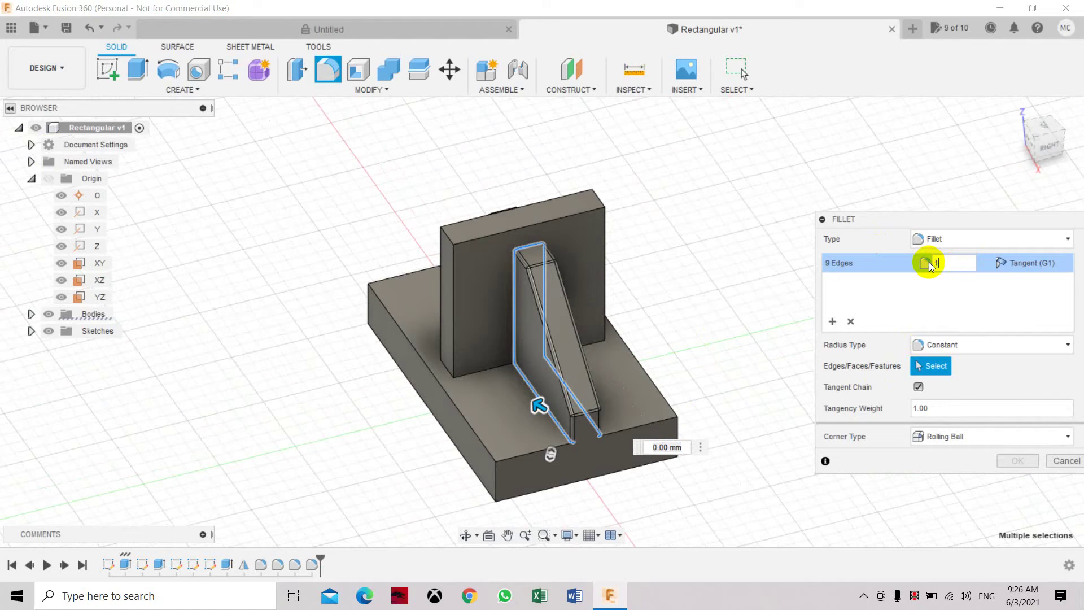
pyautogui.write('1.5')
pyautogui.press('Return')
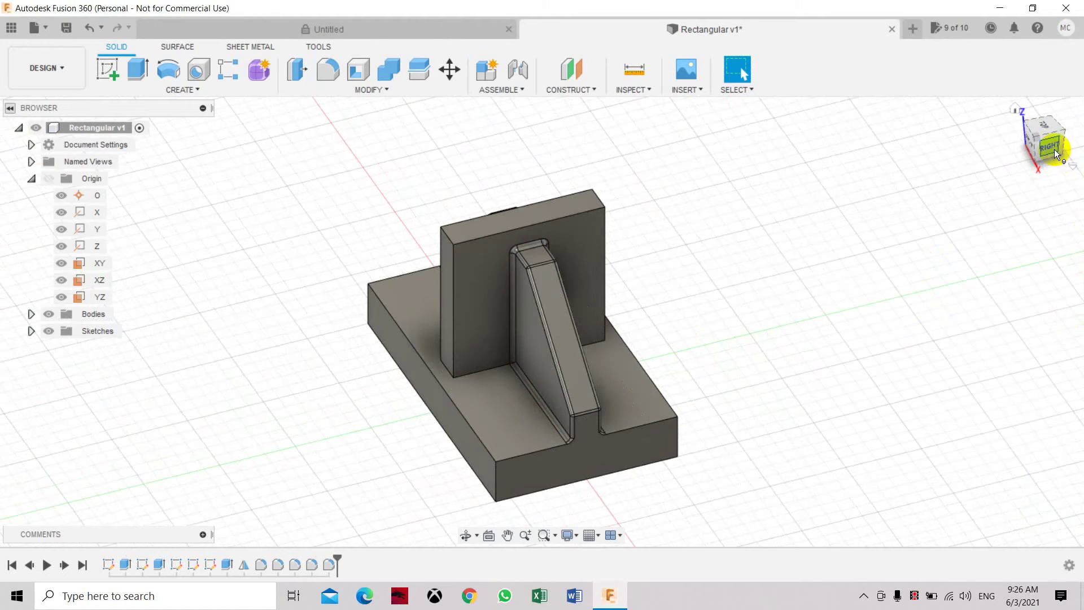
pyautogui.moveTo(1070, 147)
pyautogui.keyDown('shift'); pyautogui.mouseDown(button='middle')
pyautogui.moveTo(37, 142)
pyautogui.moveTo(150, 150)
pyautogui.moveTo(194, 126)
pyautogui.moveTo(75, 158)
pyautogui.moveTo(276, 138)
pyautogui.moveTo(488, 182)
pyautogui.mouseUp(button='middle'); pyautogui.keyUp('shift')
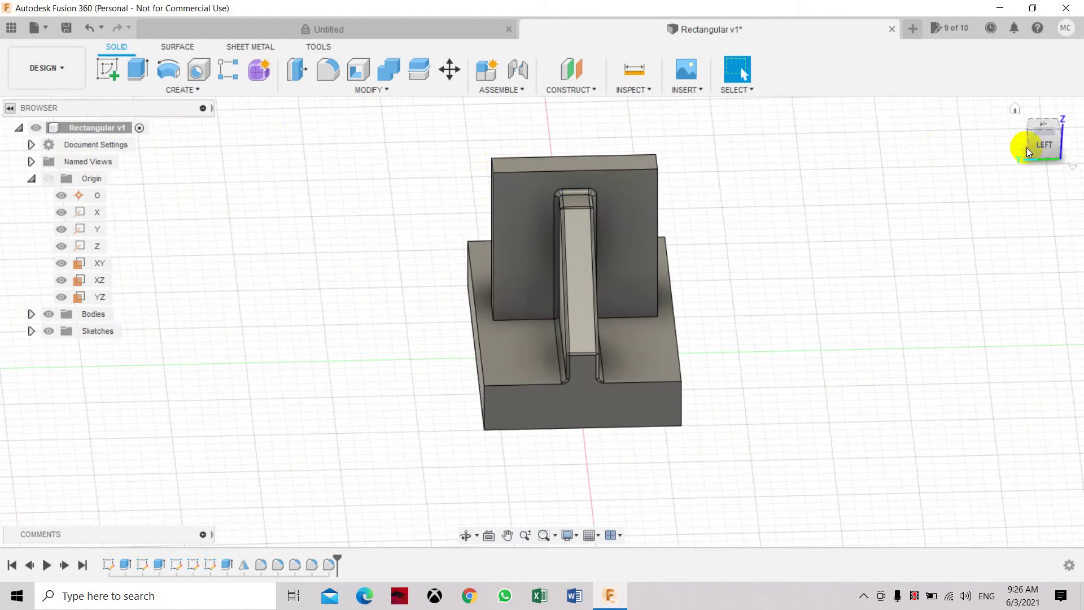
pyautogui.click(362, 90)
pyautogui.click(335, 73)
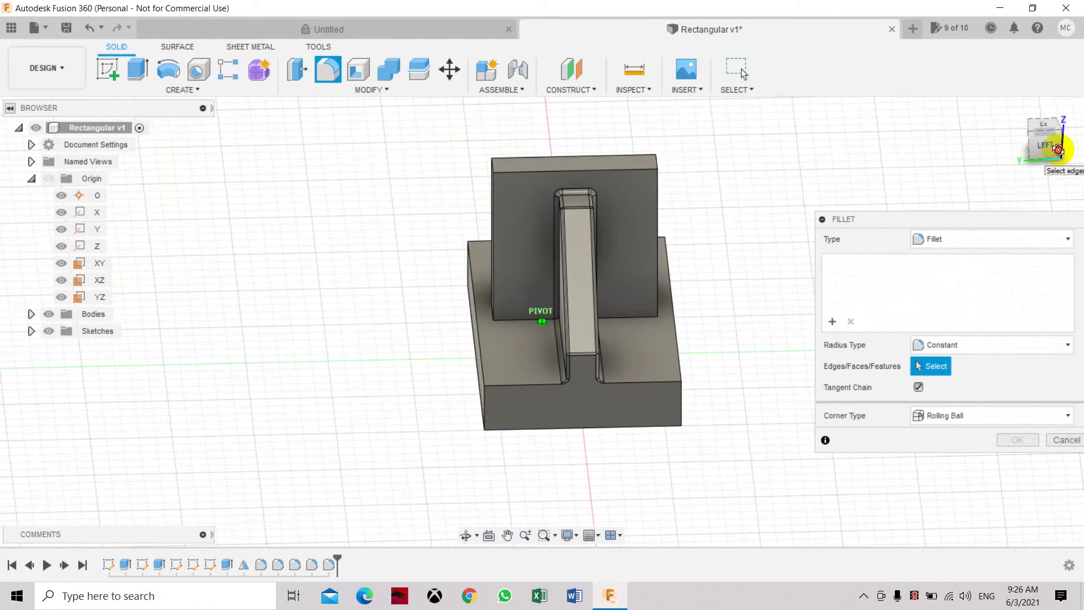
pyautogui.click(1030, 164)
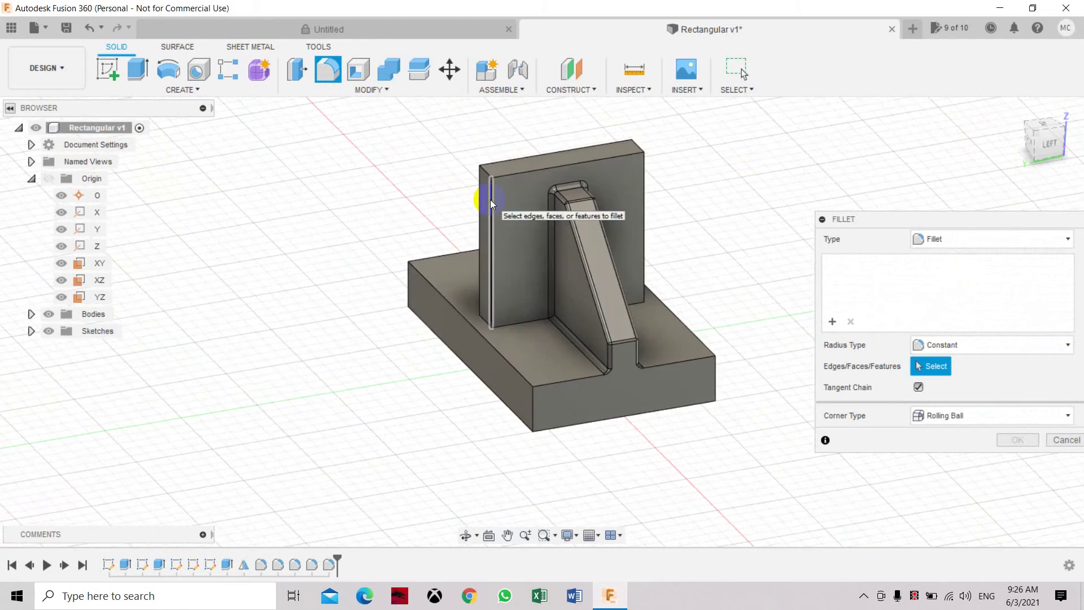
pyautogui.press('Escape')
pyautogui.moveTo(1045, 147)
pyautogui.mouseDown()
pyautogui.moveTo(1041, 206)
pyautogui.moveTo(1075, 133)
pyautogui.moveTo(1021, 155)
pyautogui.moveTo(1008, 135)
pyautogui.moveTo(1028, 138)
pyautogui.mouseUp()
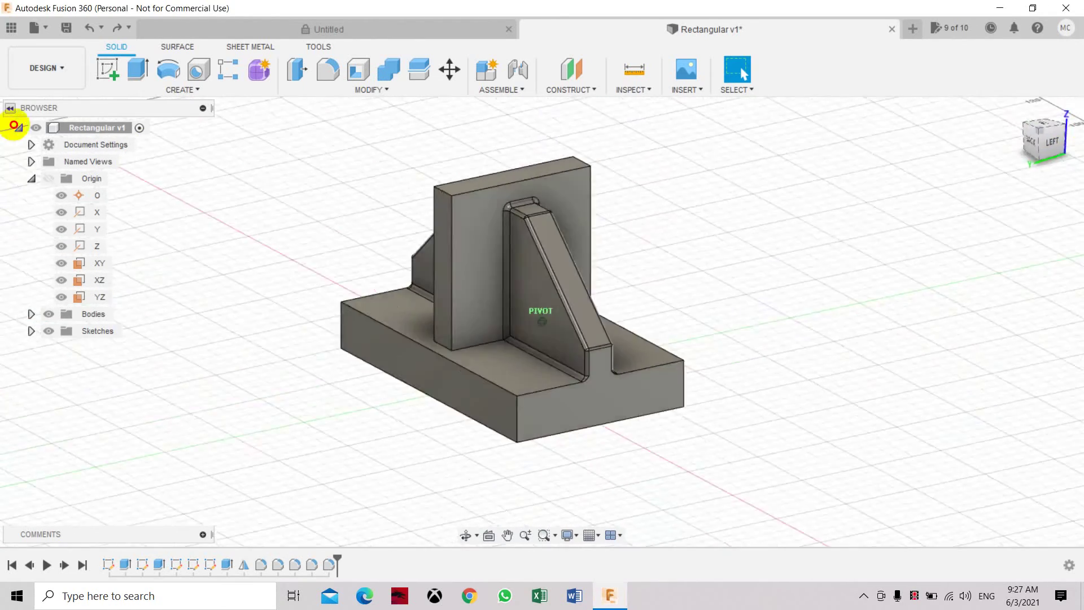
pyautogui.click(326, 70)
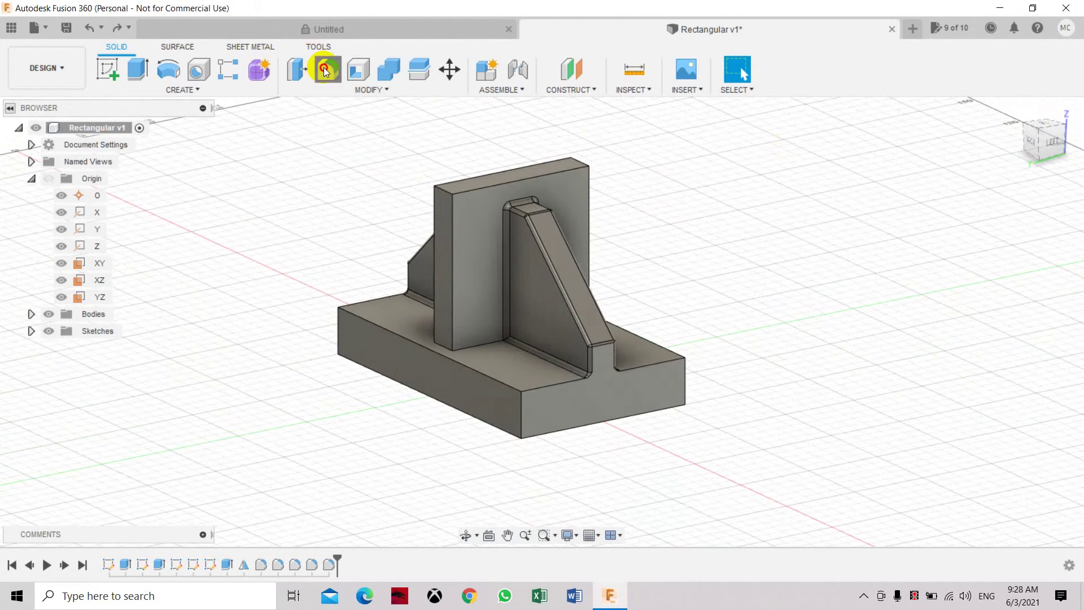
# Fillet both top corner edges of the upright plate with a 5 mm radius.
pyautogui.click(438, 187)
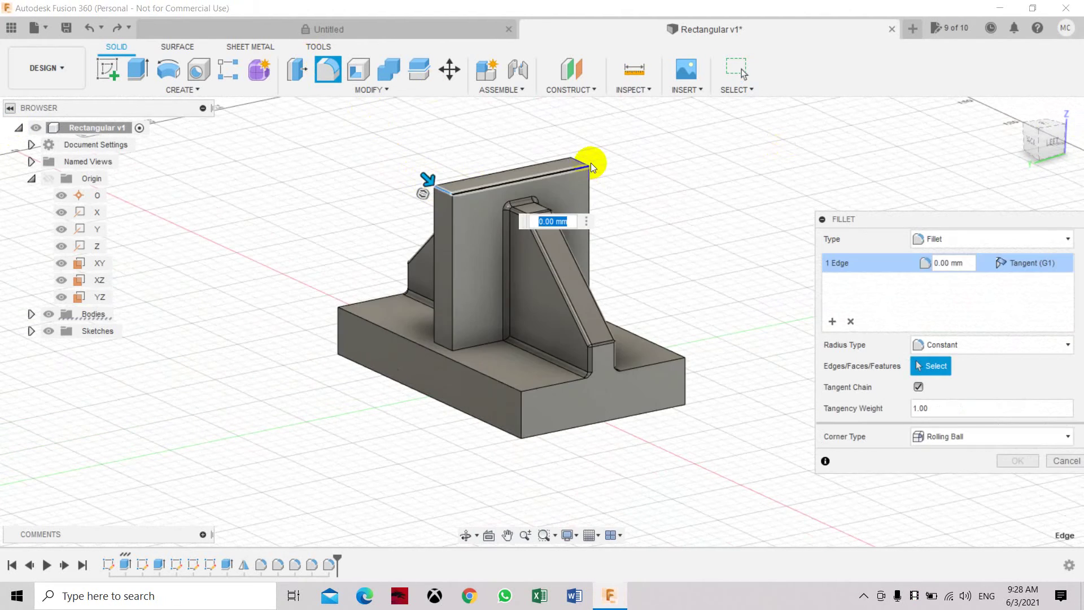
pyautogui.click(1048, 141)
pyautogui.moveTo(974, 146); pyautogui.dragTo(908, 182)
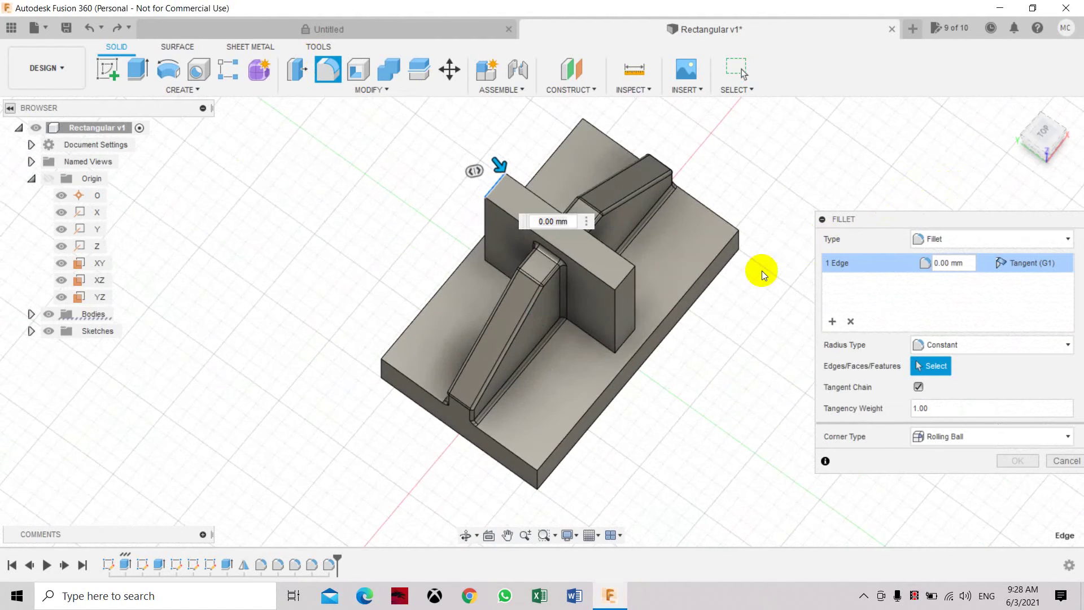
pyautogui.click(628, 275)
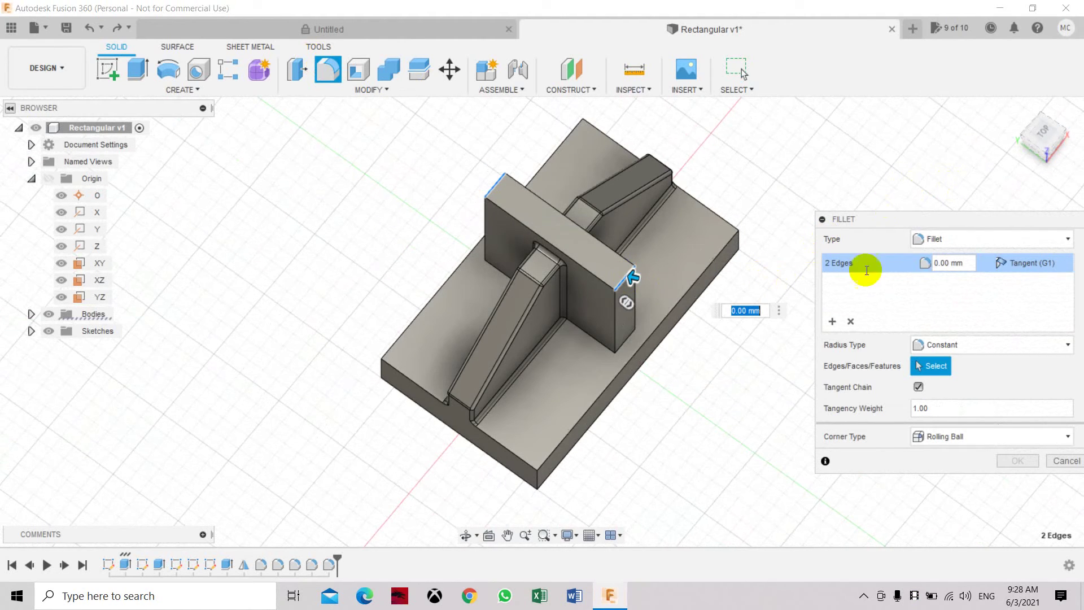
pyautogui.click(969, 263)
pyautogui.write('5')
pyautogui.press('Return')
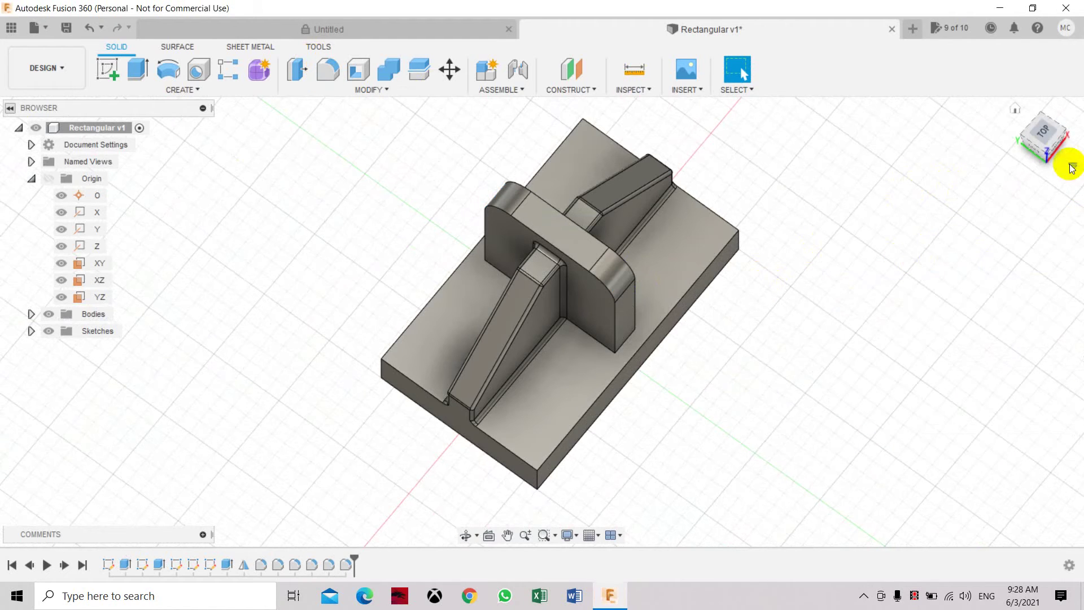
pyautogui.moveTo(1045, 139); pyautogui.dragTo(67, 100)
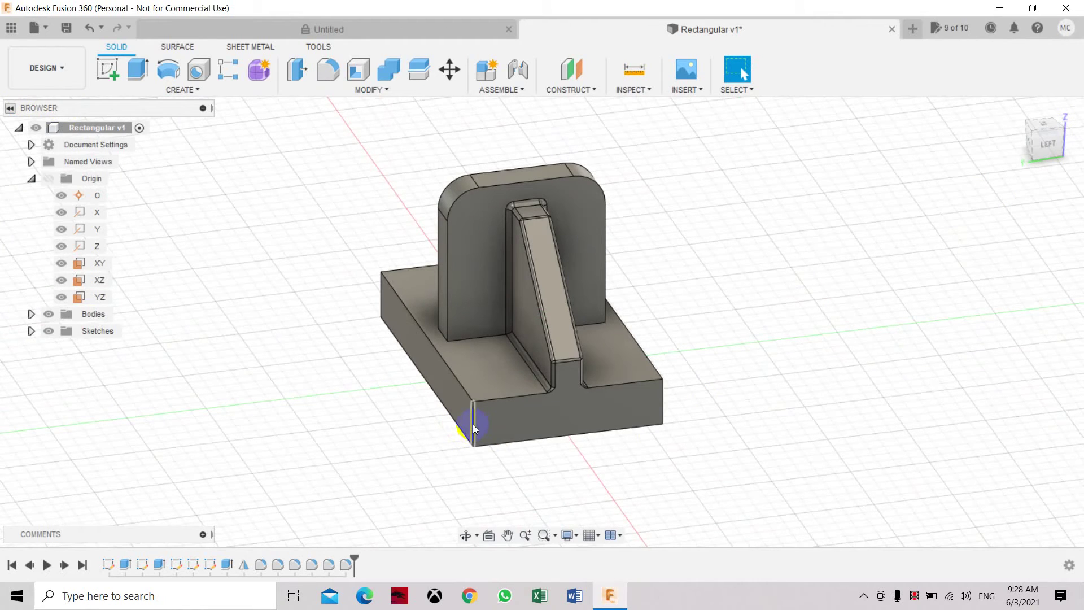
# Fillet the base plate's four vertical corner edges at 5 mm.
pyautogui.click(327, 70)
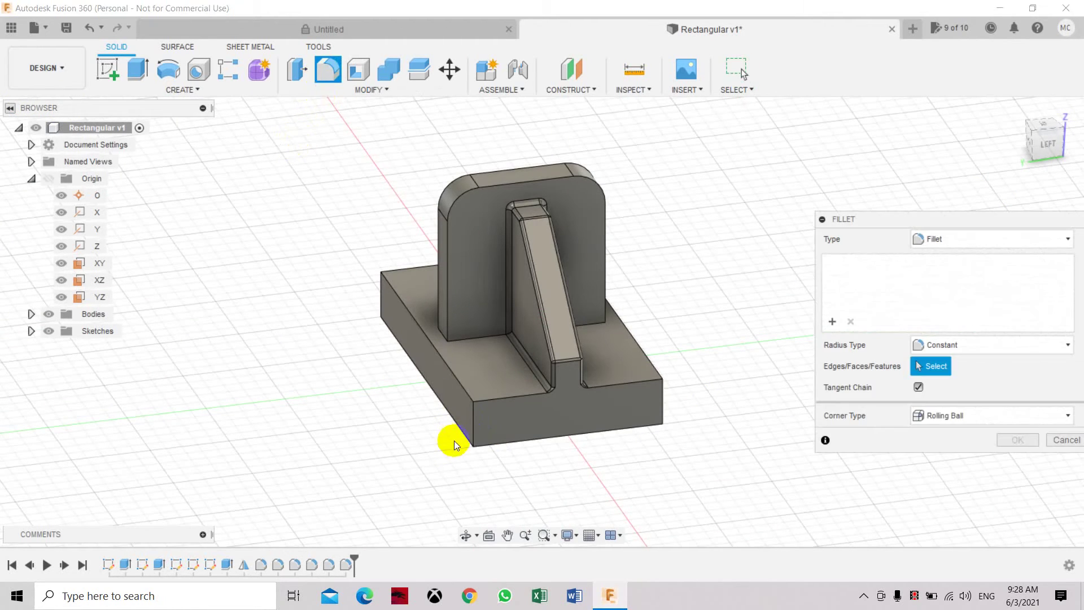
pyautogui.click(473, 418)
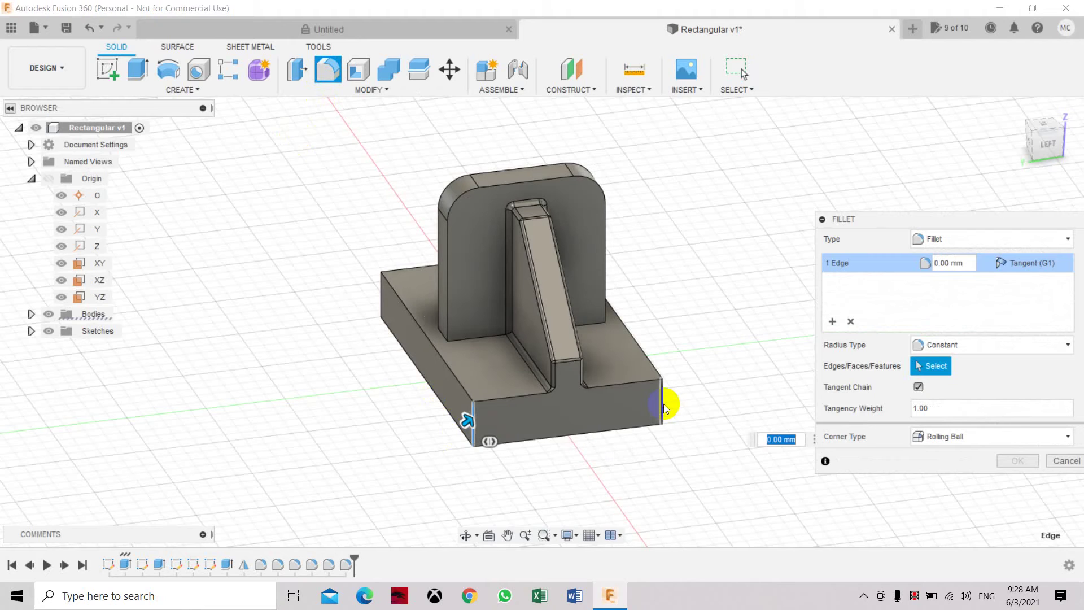
pyautogui.moveTo(1048, 141); pyautogui.dragTo(833, 155)
pyautogui.click(726, 435)
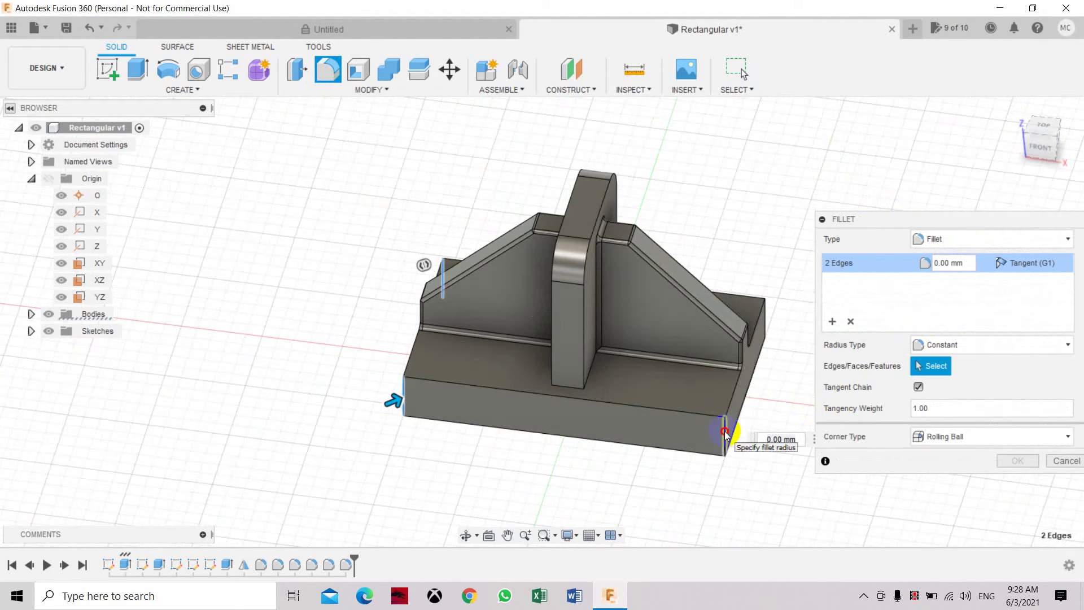
pyautogui.click(772, 327)
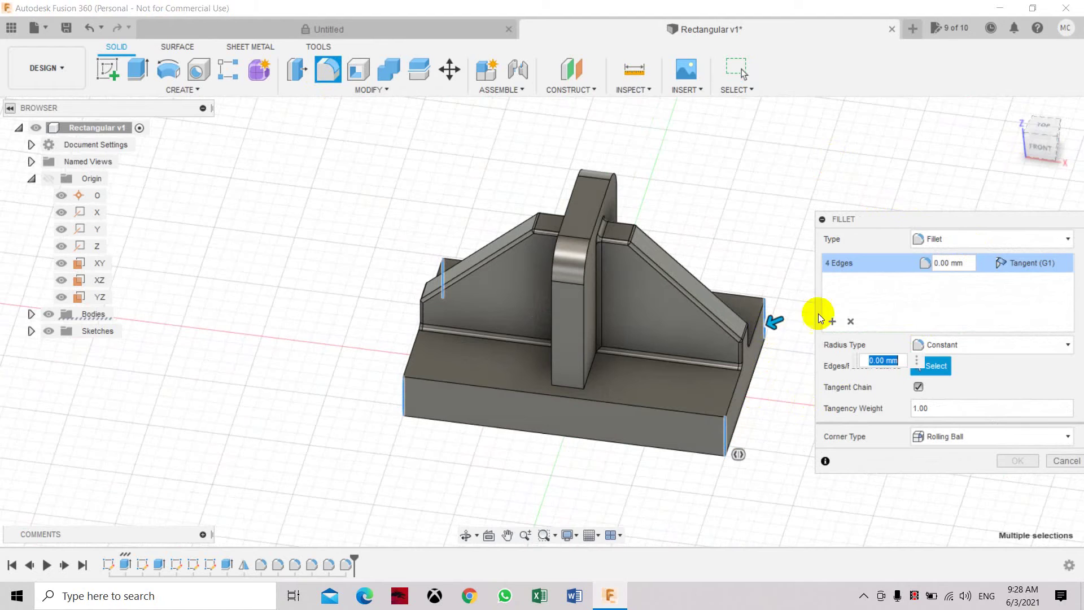
pyautogui.click(966, 265)
pyautogui.write('5')
pyautogui.press('Return')
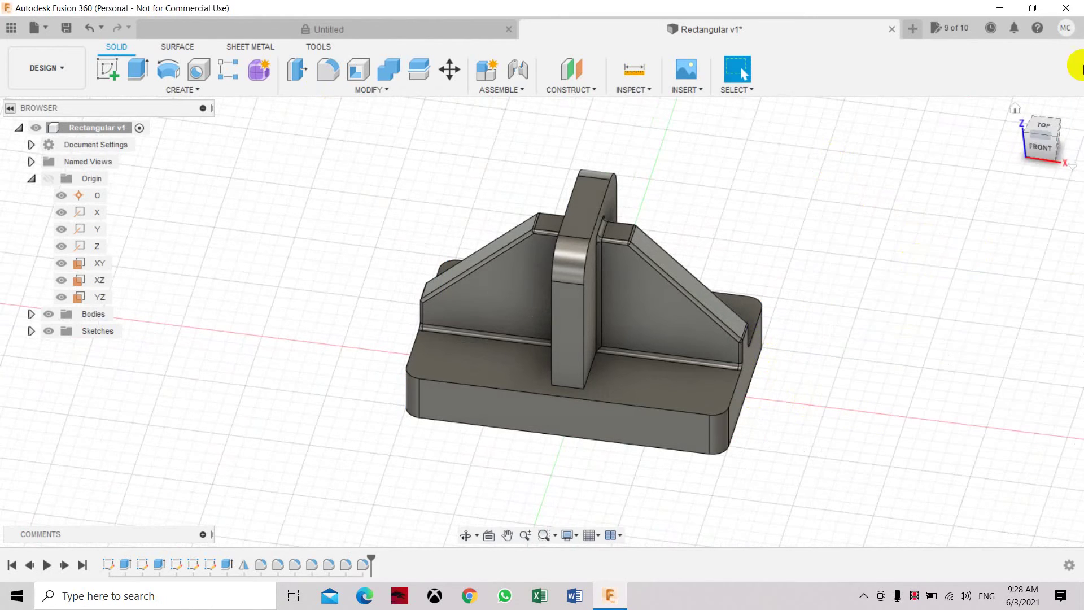
# Create a new sketch on the base plate's top face from an isometric view.
pyautogui.click(1047, 142)
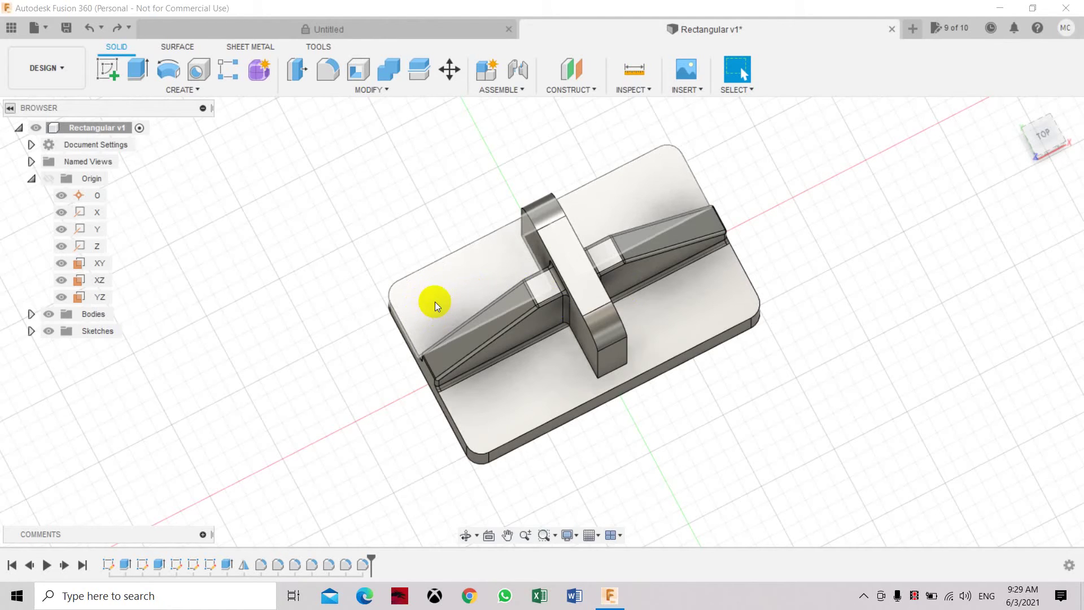
pyautogui.click(435, 301)
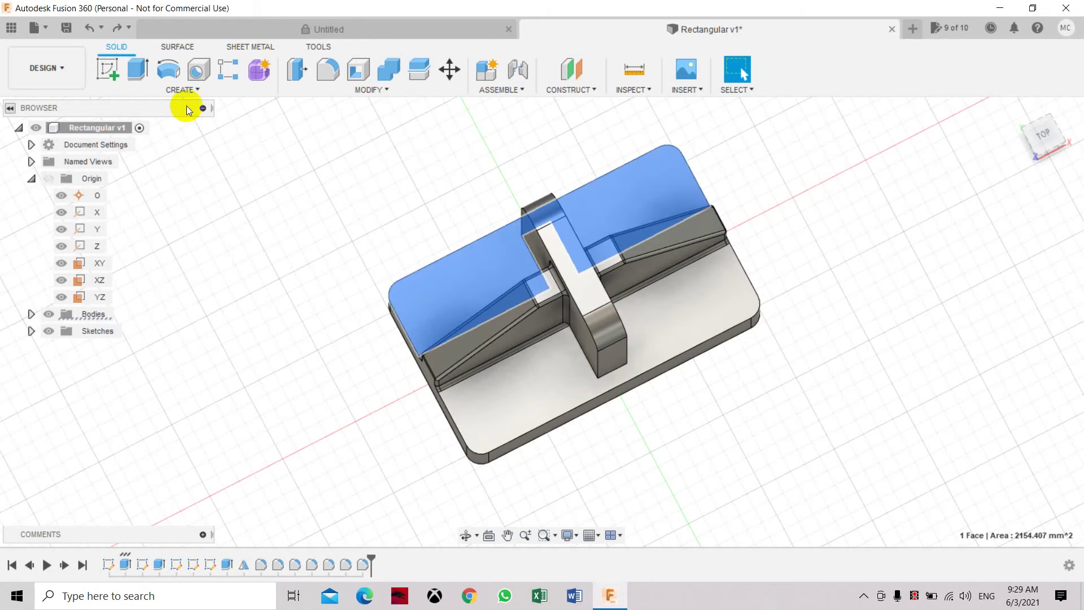
pyautogui.click(199, 91)
pyautogui.click(182, 127)
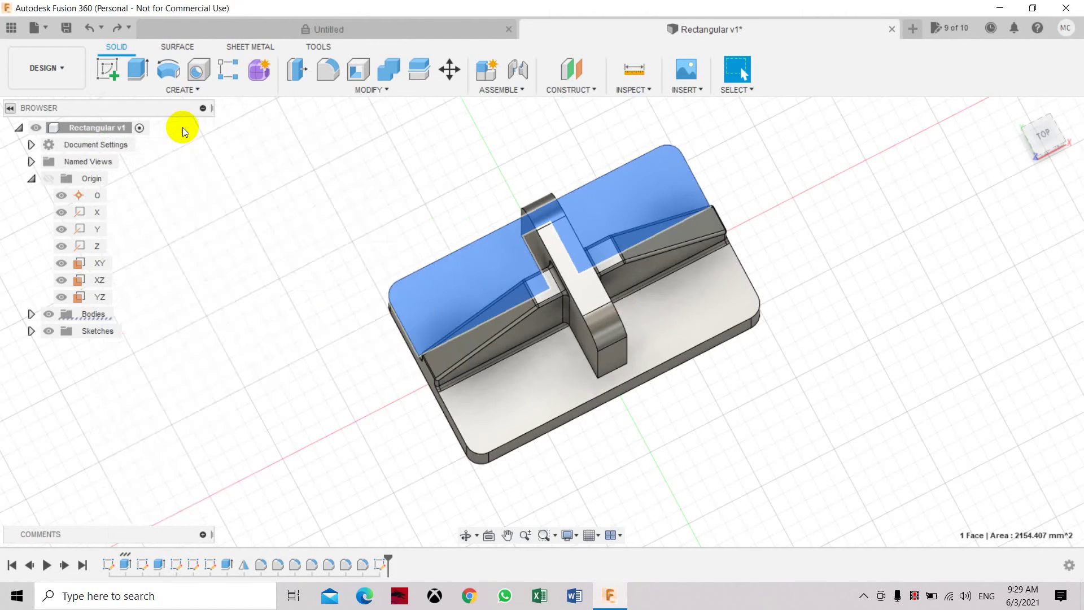
# Draw a Center Diameter circle near the top-left corner and dimension it to 10 mm diameter.
pyautogui.scroll(2, 781, 250)
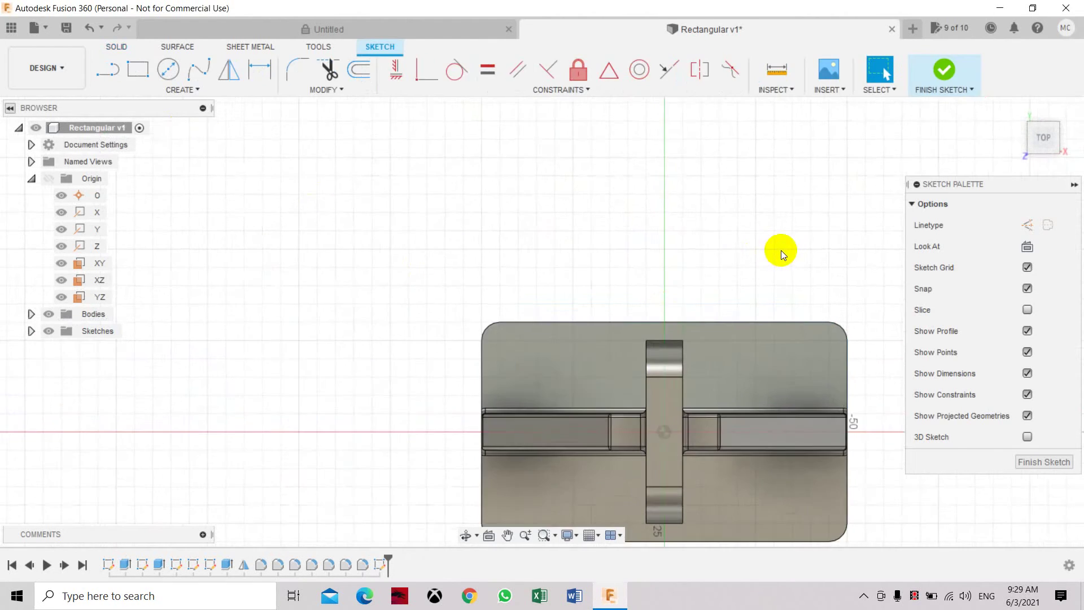
pyautogui.scroll(2, 781, 250)
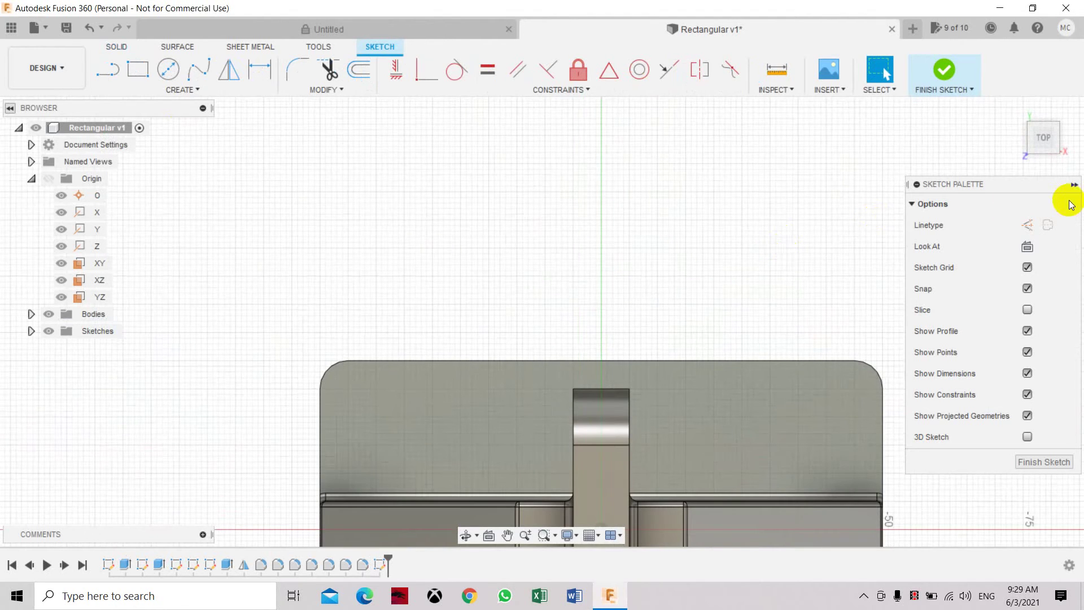
pyautogui.scroll(-4, 728, 275)
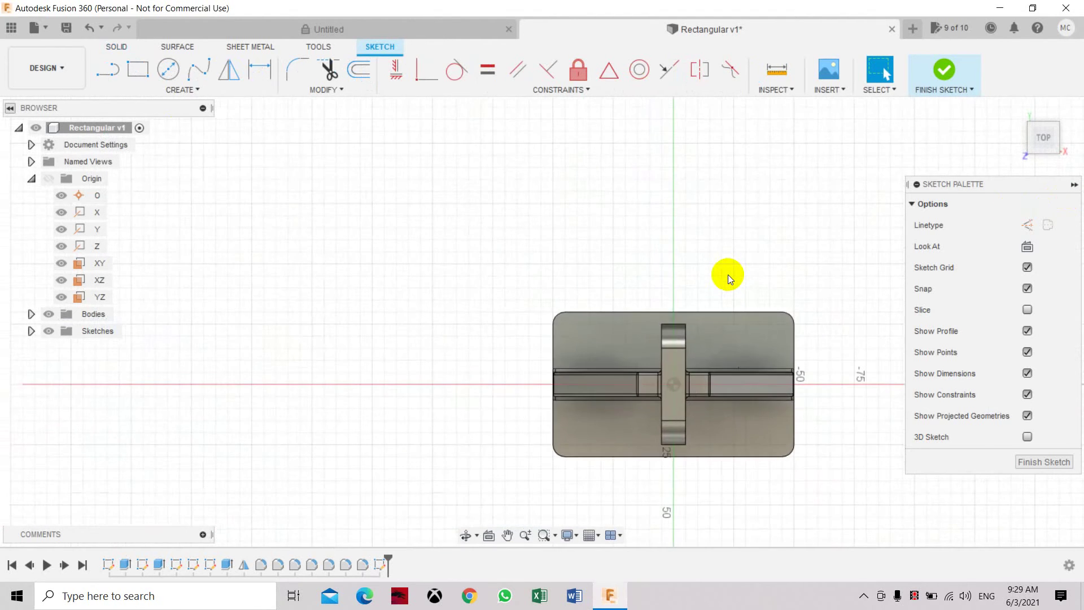
pyautogui.scroll(2, 768, 500)
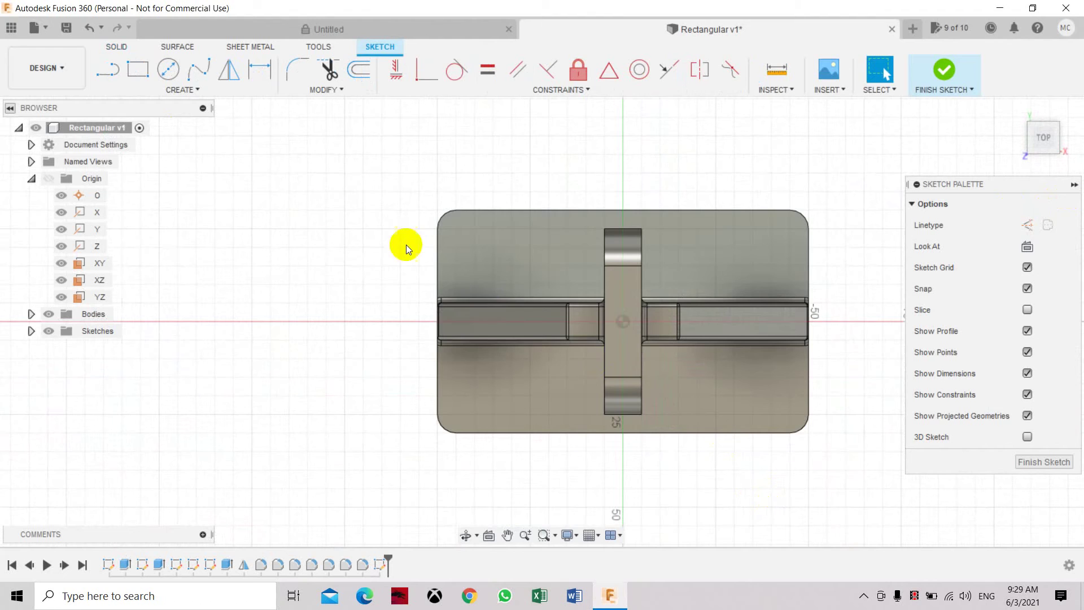
pyautogui.click(167, 71)
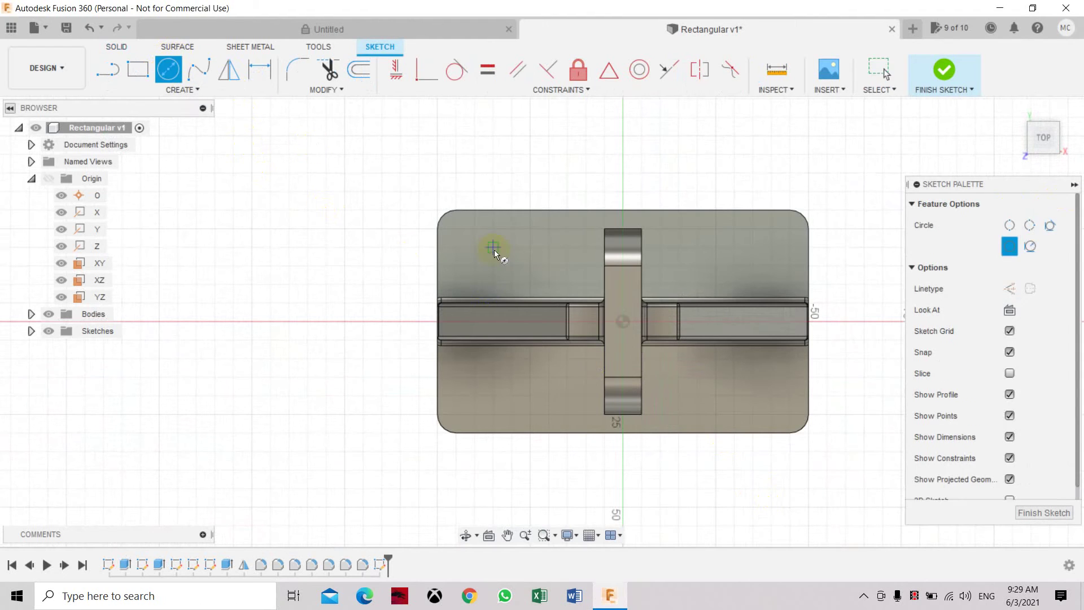
pyautogui.click(475, 247)
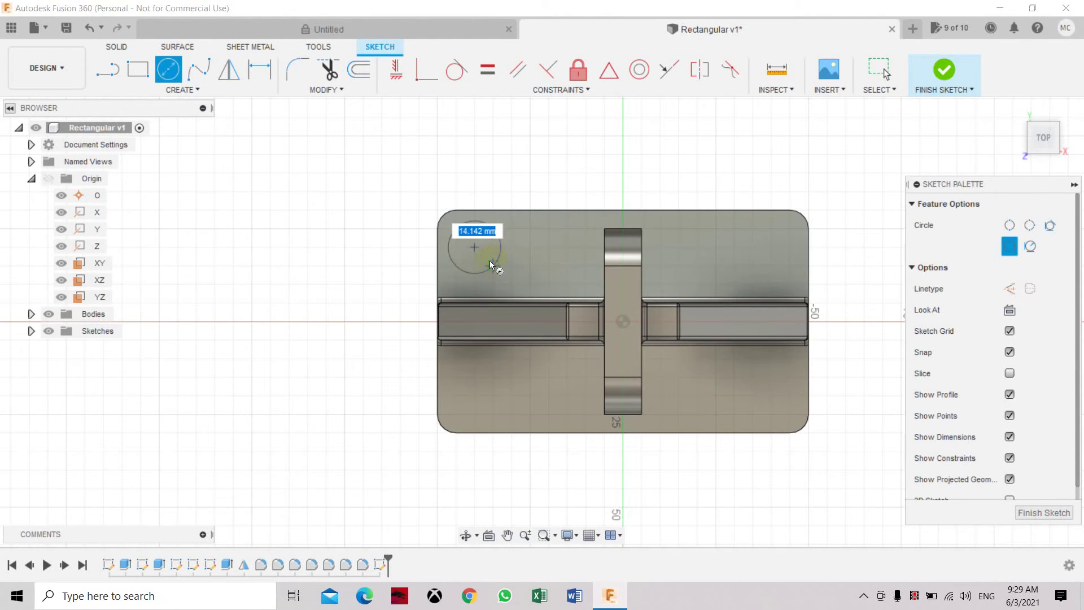
pyautogui.click(259, 69)
pyautogui.click(458, 243)
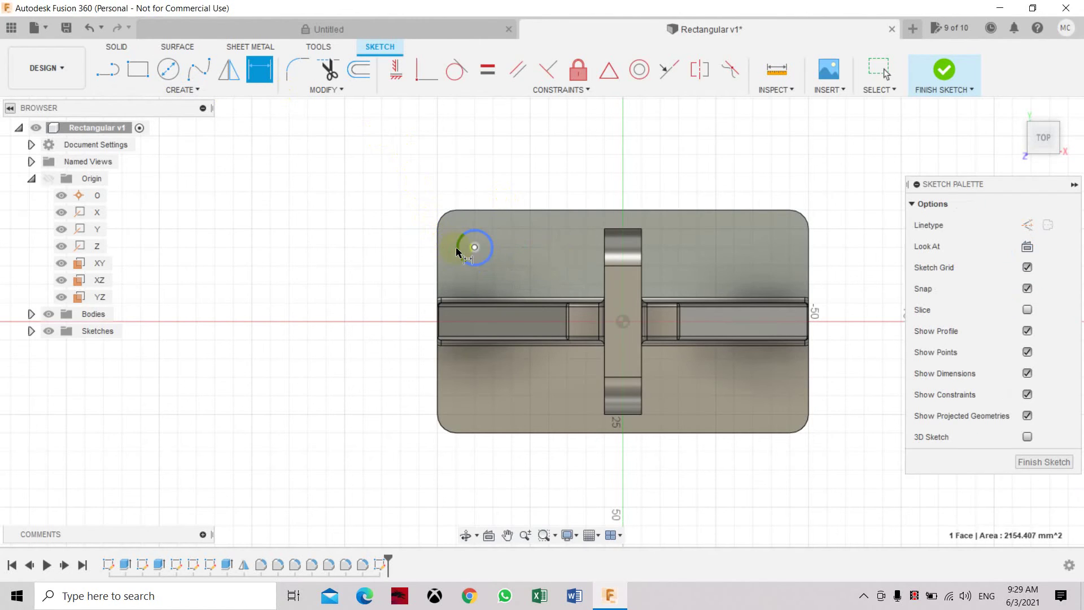
pyautogui.click(489, 207)
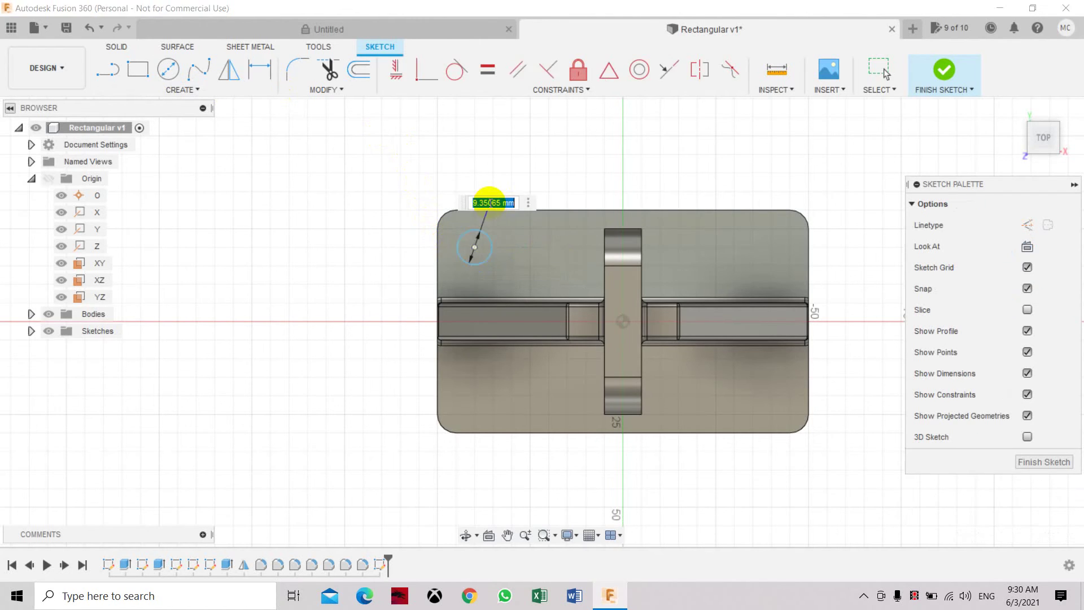
pyautogui.write('10')
pyautogui.press('Return')
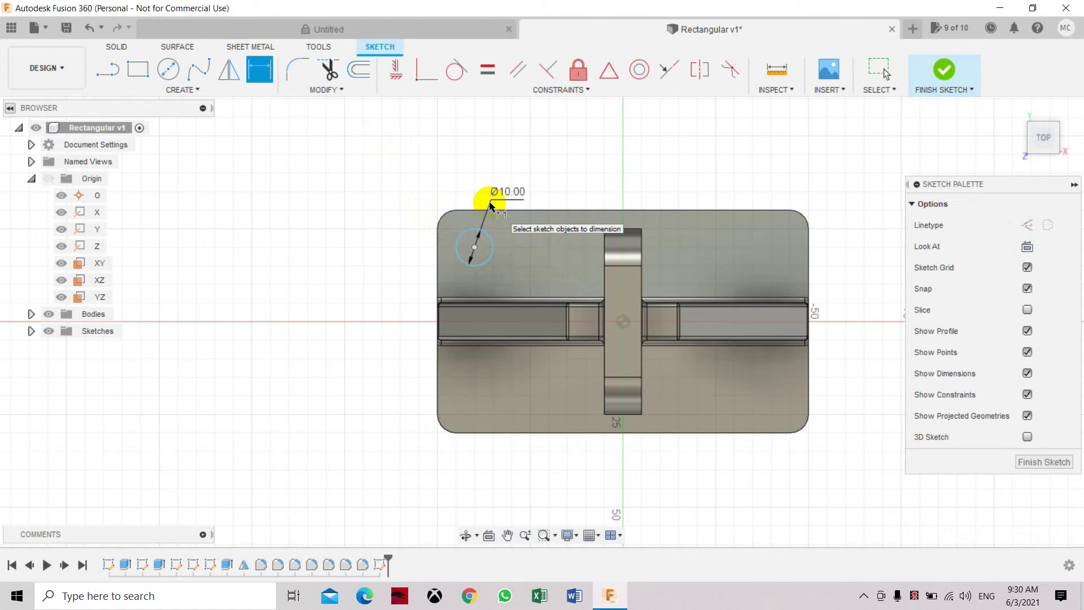
# Dimension the circle centre 40 mm horizontally and 20 mm vertically from the origin, then finish the sketch.
pyautogui.click(474, 248)
pyautogui.click(623, 322)
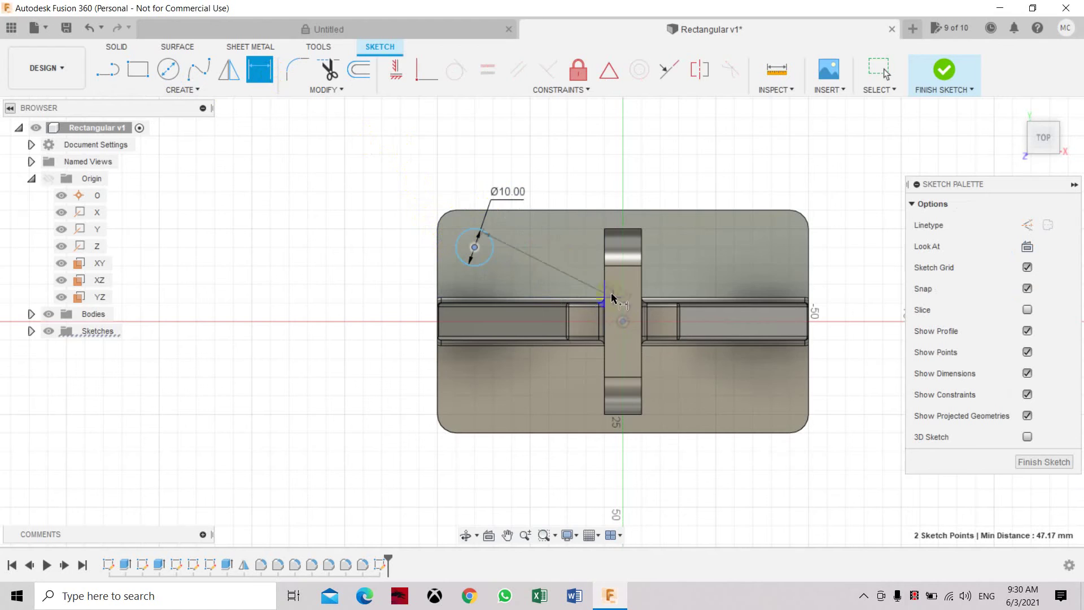
pyautogui.click(565, 138)
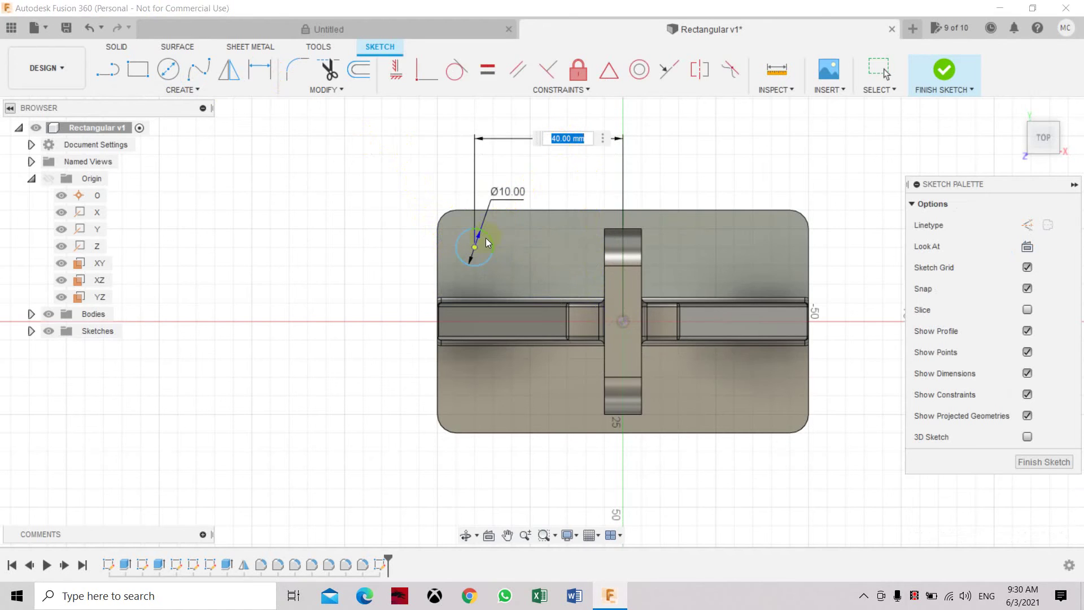
pyautogui.click(473, 245)
pyautogui.press('BackSpace')
pyautogui.press('BackSpace')
pyautogui.press('BackSpace')
pyautogui.write('40')
pyautogui.press('Return')
pyautogui.click(474, 248)
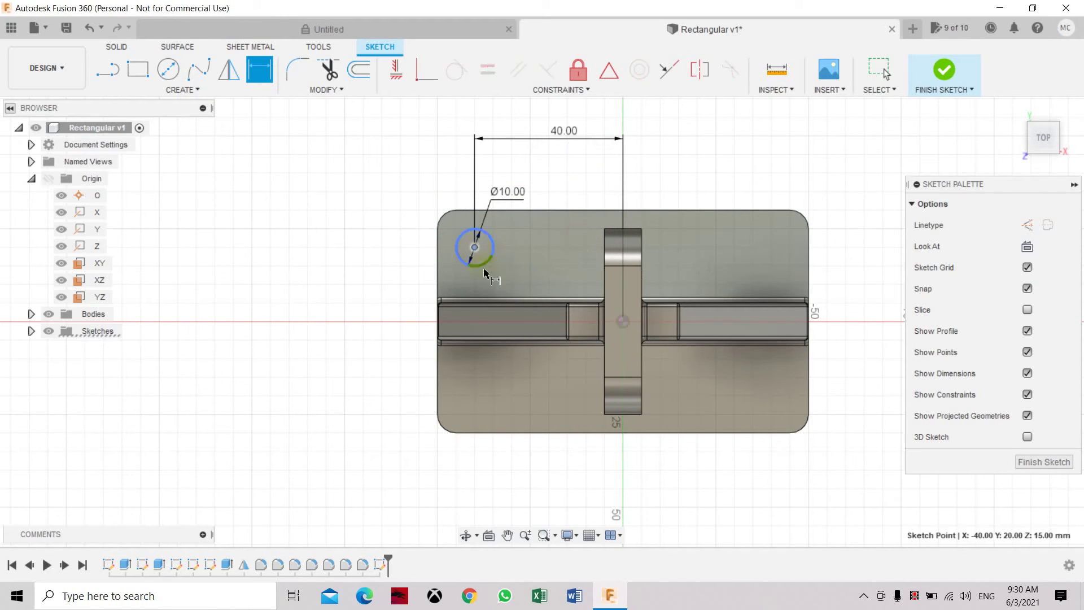
pyautogui.click(623, 321)
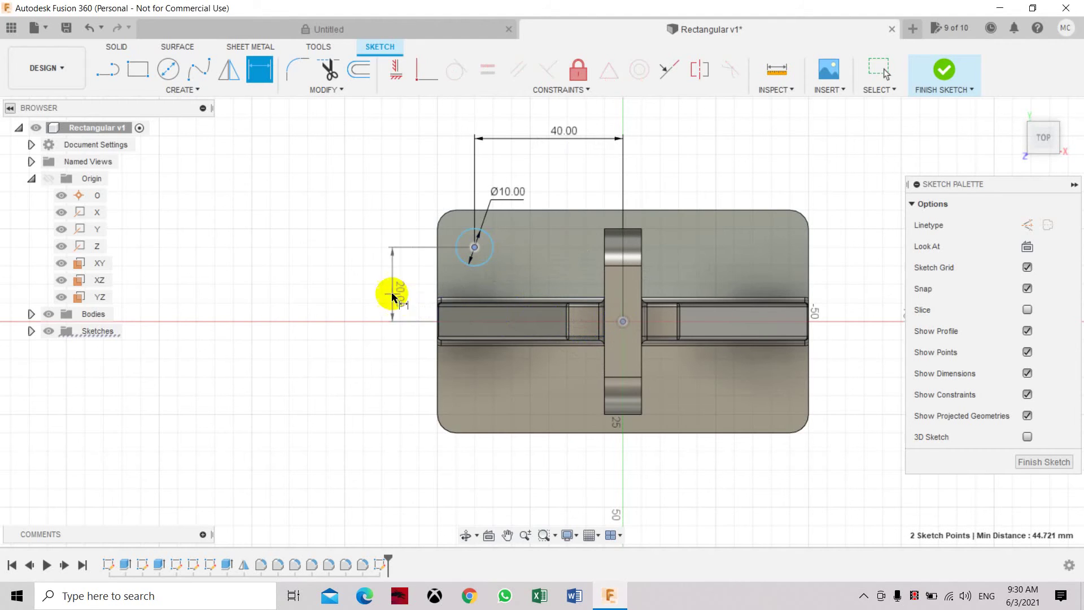
pyautogui.click(349, 285)
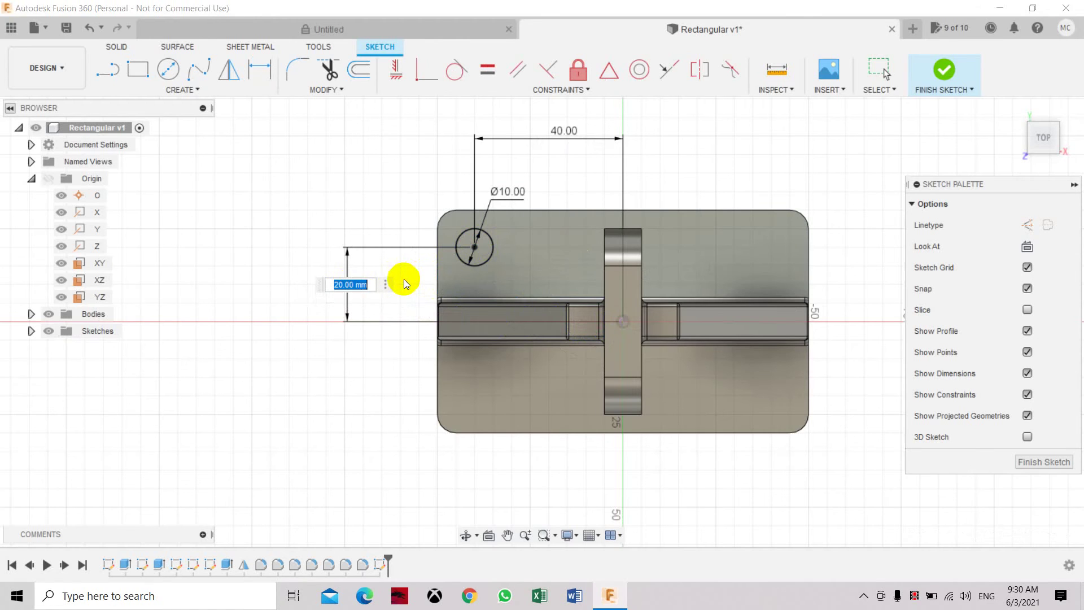
pyautogui.press('Return')
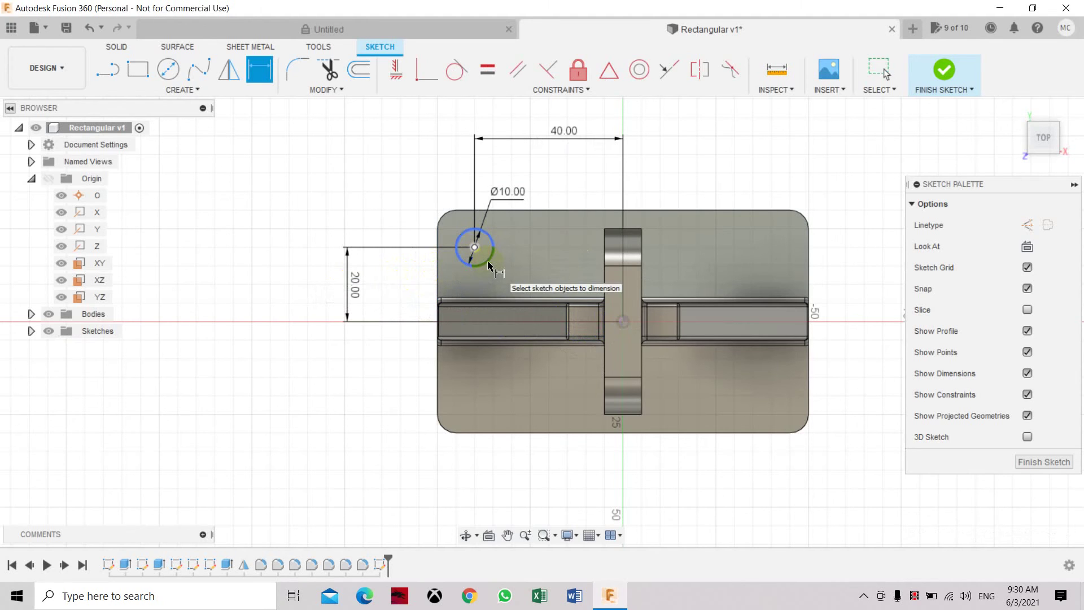
pyautogui.click(1063, 465)
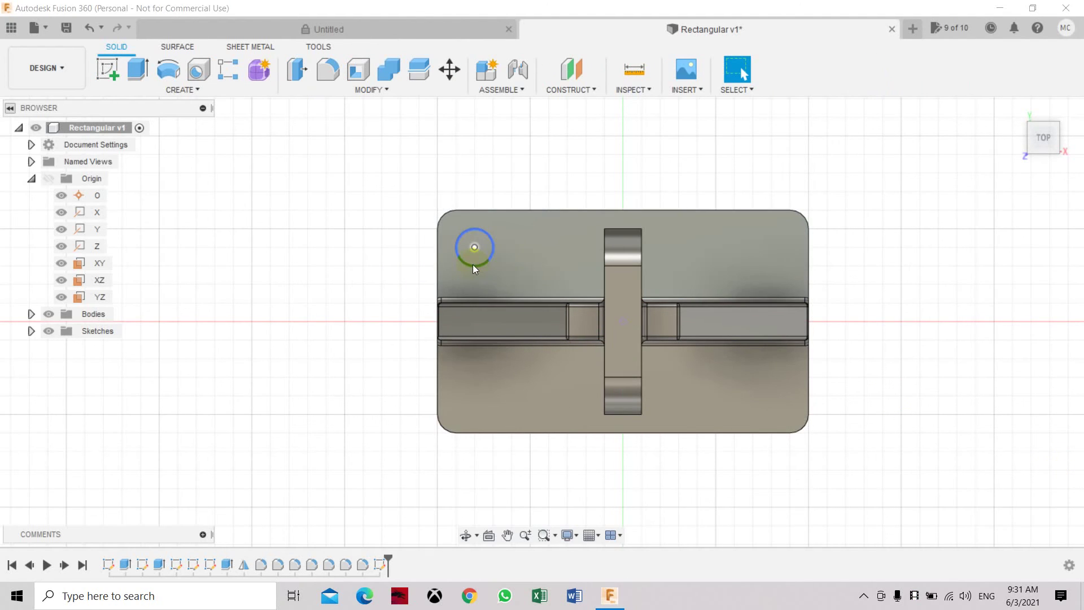
# Extrude the 10 mm circle 35 mm downward as a Cut to drill the hole.
pyautogui.click(1041, 140)
pyautogui.moveTo(1041, 140); pyautogui.dragTo(1065, 133)
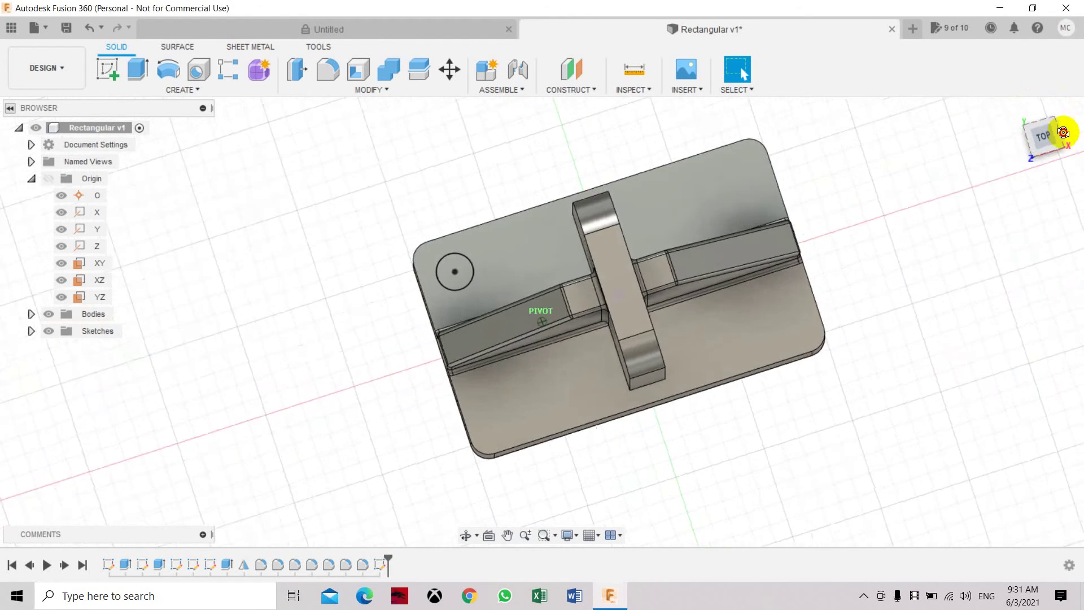
pyautogui.click(140, 69)
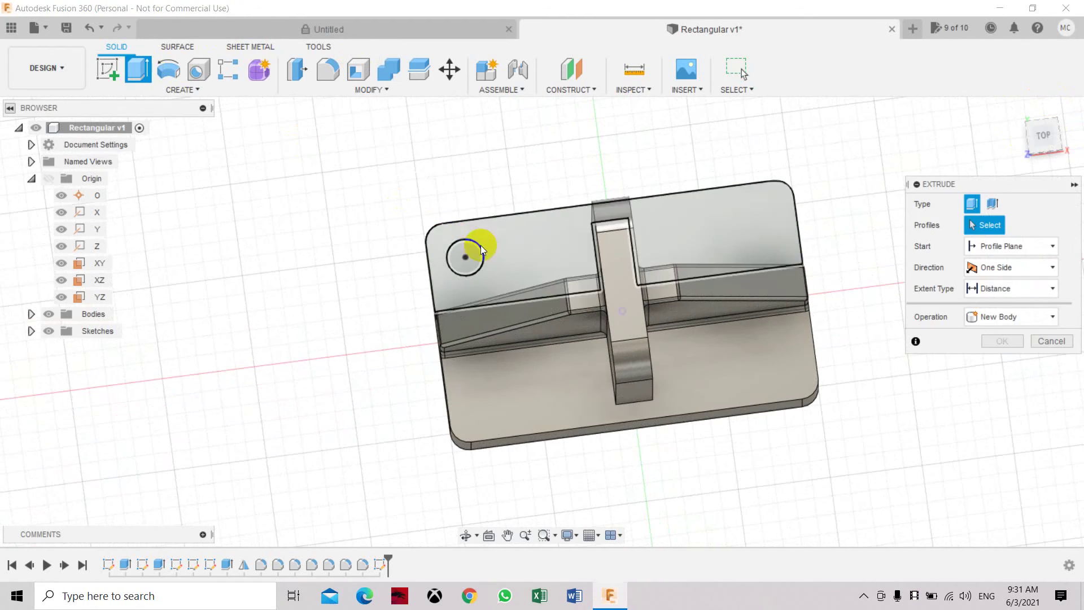
pyautogui.click(483, 260)
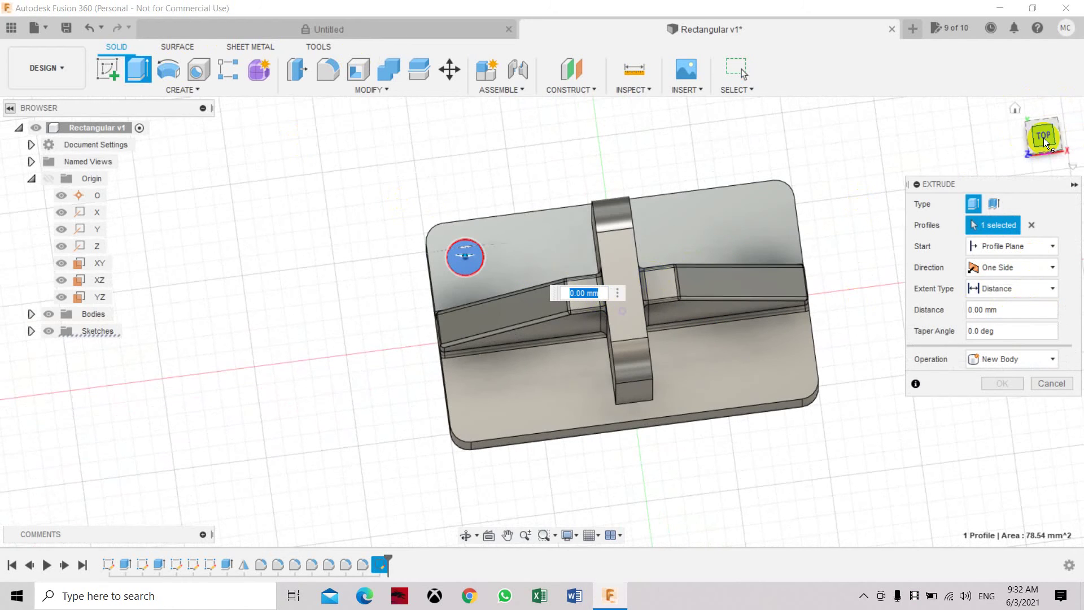
pyautogui.moveTo(1044, 138); pyautogui.dragTo(1063, 110)
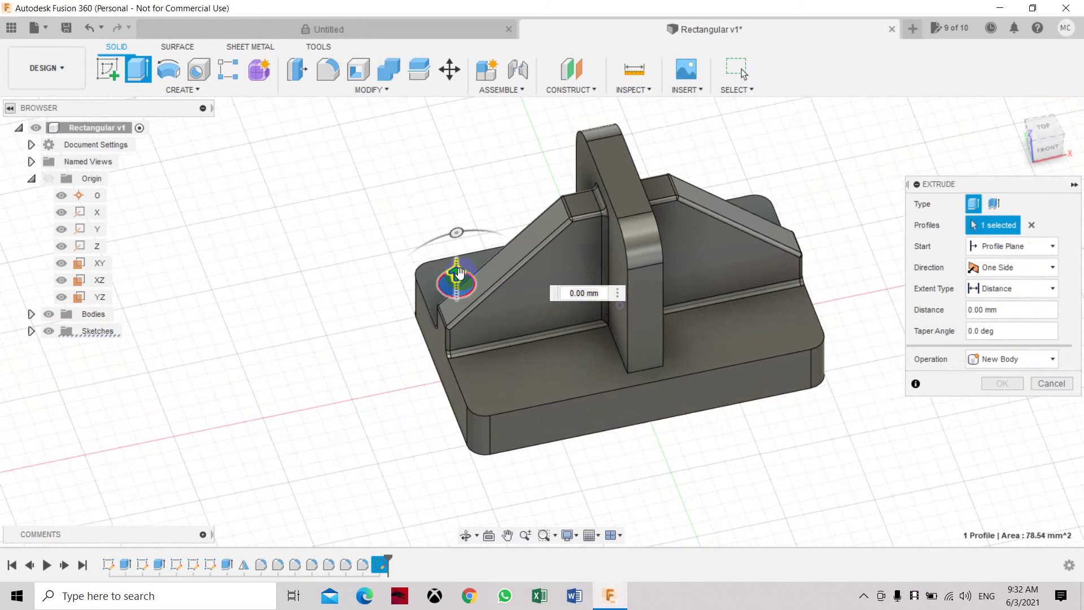
pyautogui.moveTo(455, 276); pyautogui.dragTo(457, 384)
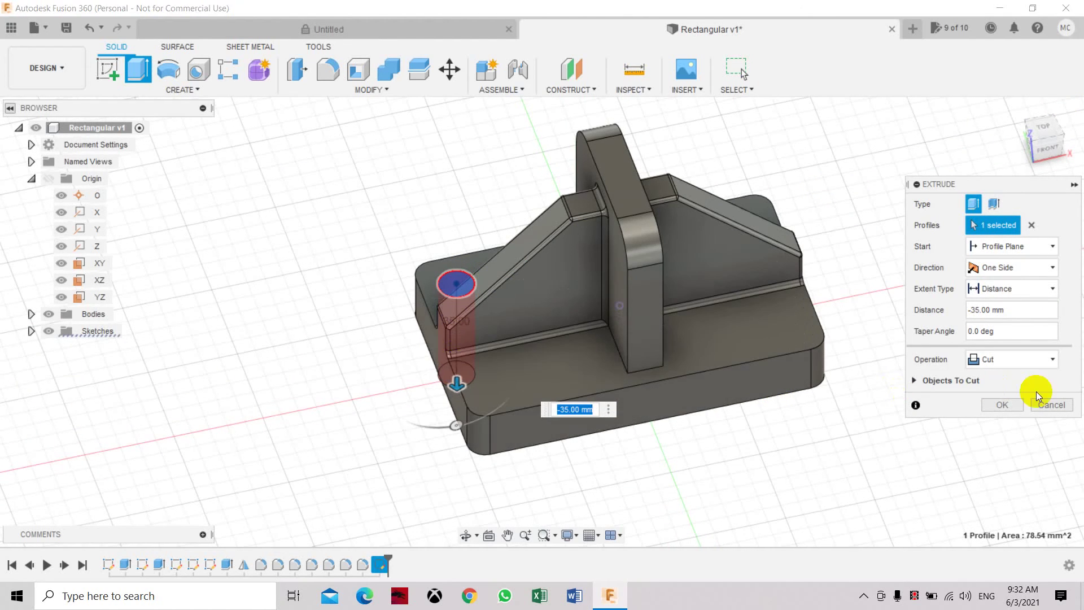
pyautogui.click(1011, 405)
# Select the new hole's cylindrical face from a near-top view.
pyautogui.moveTo(1050, 148)
pyautogui.mouseDown()
pyautogui.moveTo(1029, 193)
pyautogui.moveTo(1047, 173)
pyautogui.moveTo(1026, 175)
pyautogui.moveTo(1040, 144)
pyautogui.mouseUp()
pyautogui.click(472, 246)
pyautogui.click(173, 92)
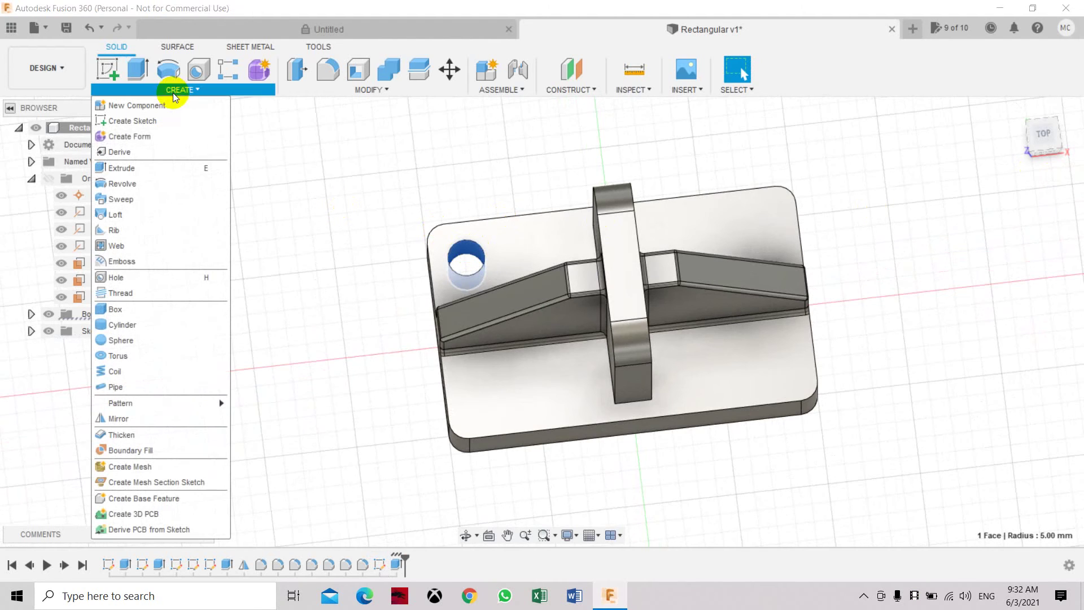
# Mirror the selected hole face across the YZ origin plane.
pyautogui.click(119, 419)
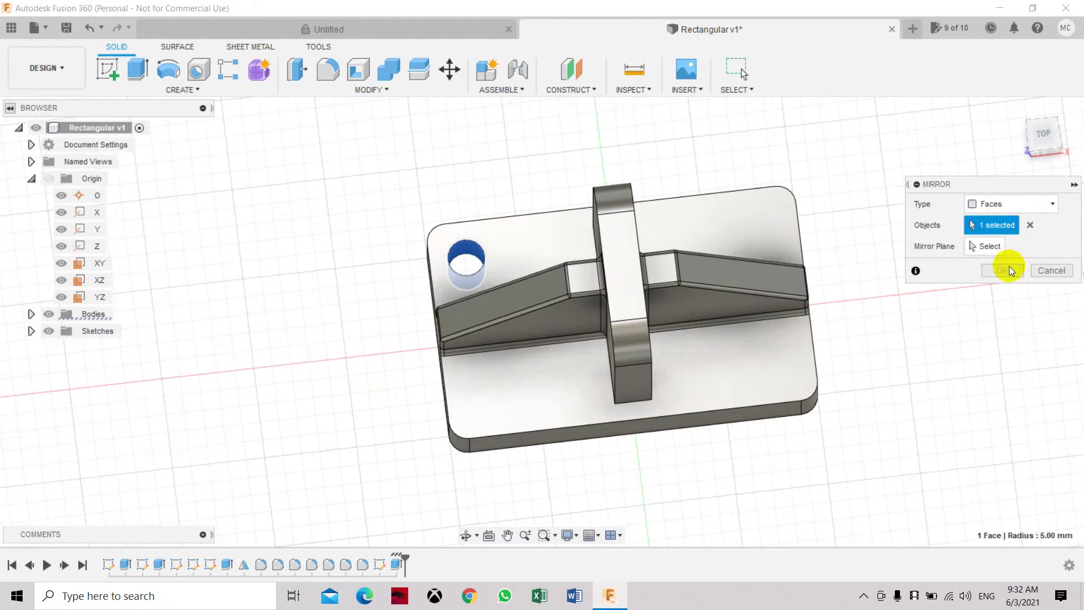
pyautogui.click(988, 247)
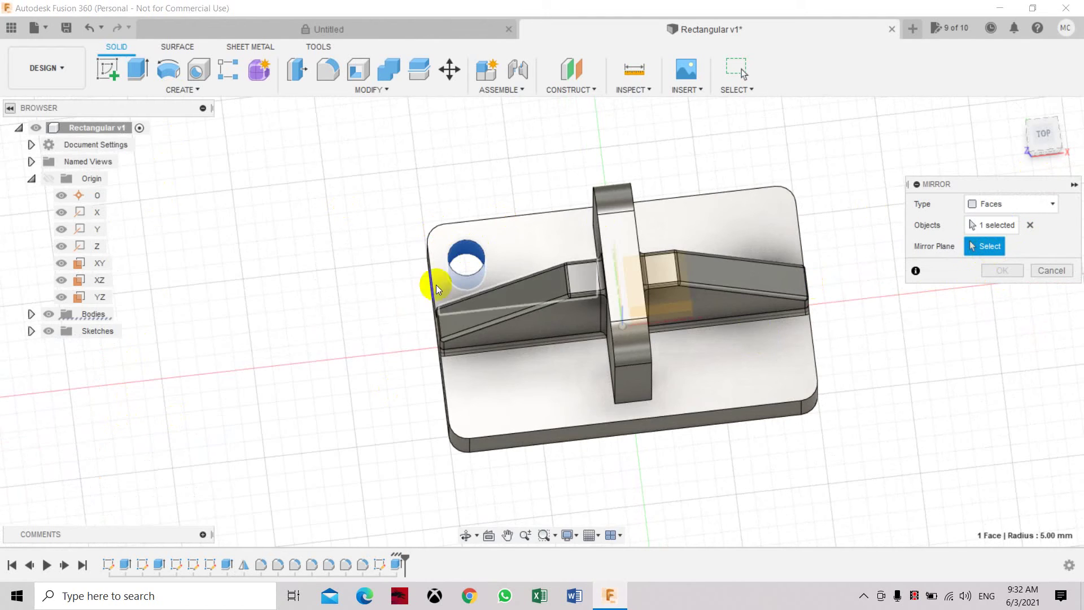
pyautogui.click(96, 297)
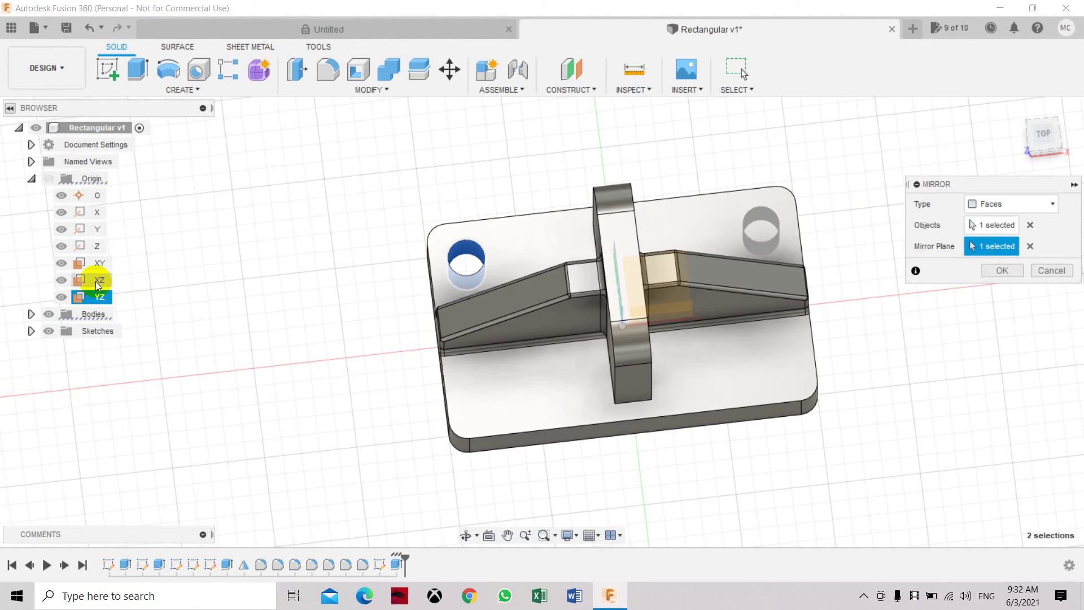
pyautogui.click(1004, 271)
# Select both the left and right hole faces.
pyautogui.click(467, 248)
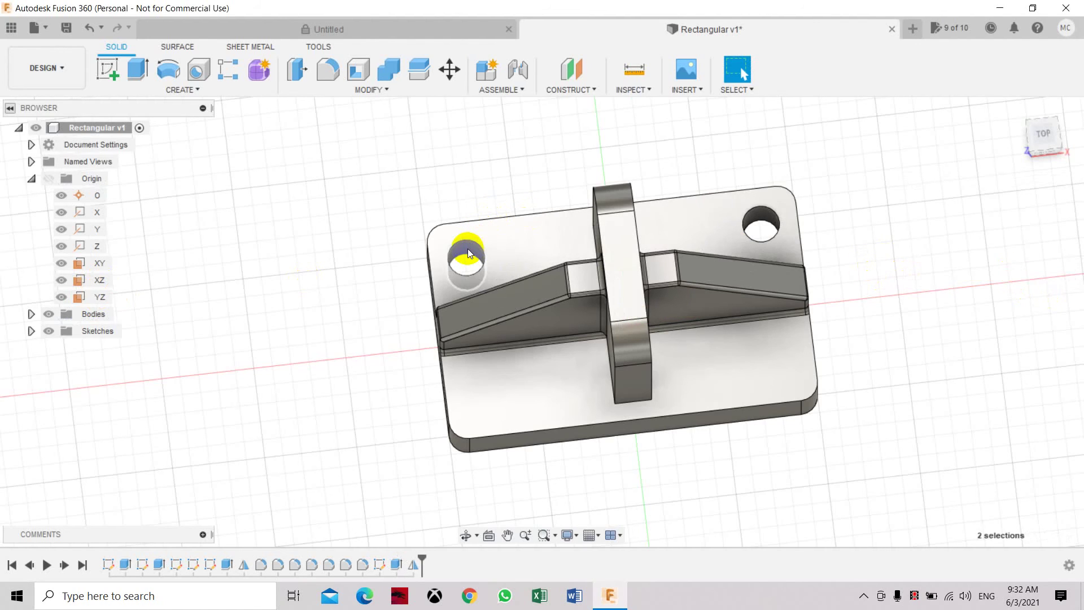
pyautogui.keyDown('ctrl'); pyautogui.click(764, 218); pyautogui.keyUp('ctrl')
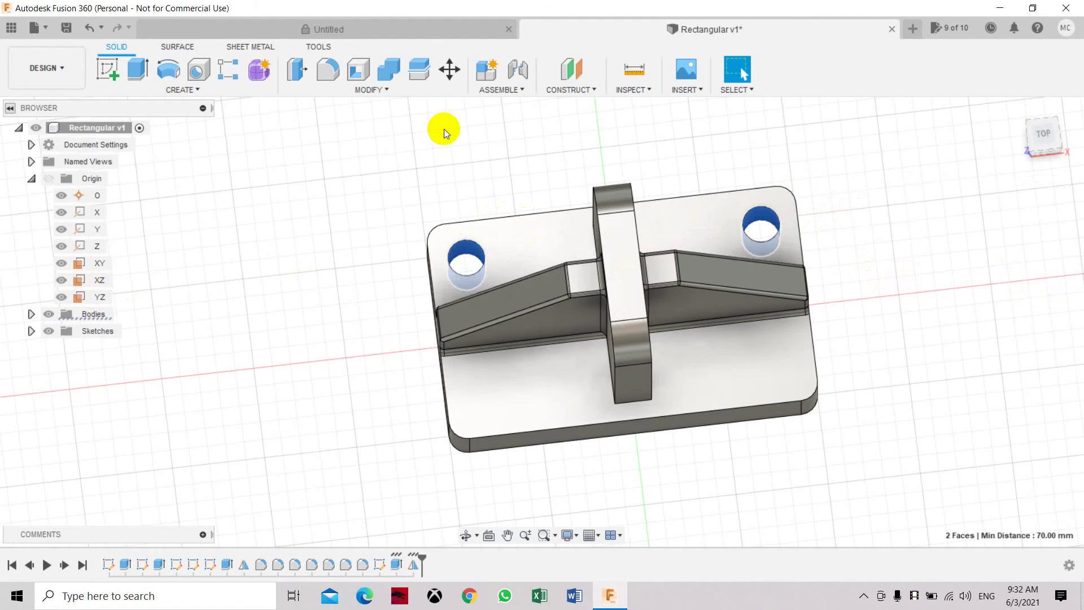
pyautogui.click(200, 91)
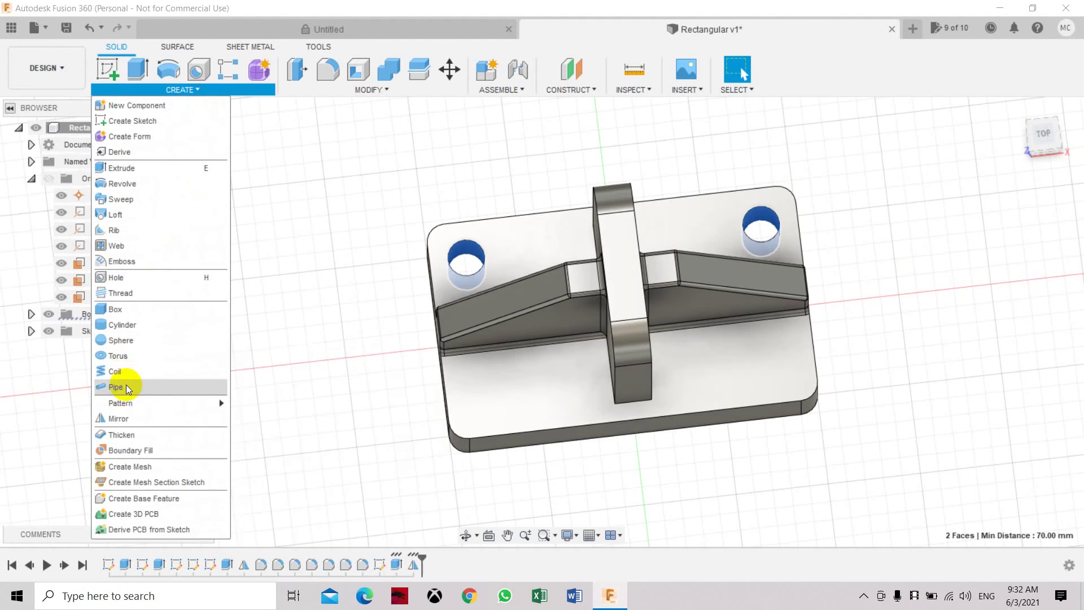
# Mirror both hole faces across the XZ plane, replacing the mistaken XY plane pick.
pyautogui.click(130, 421)
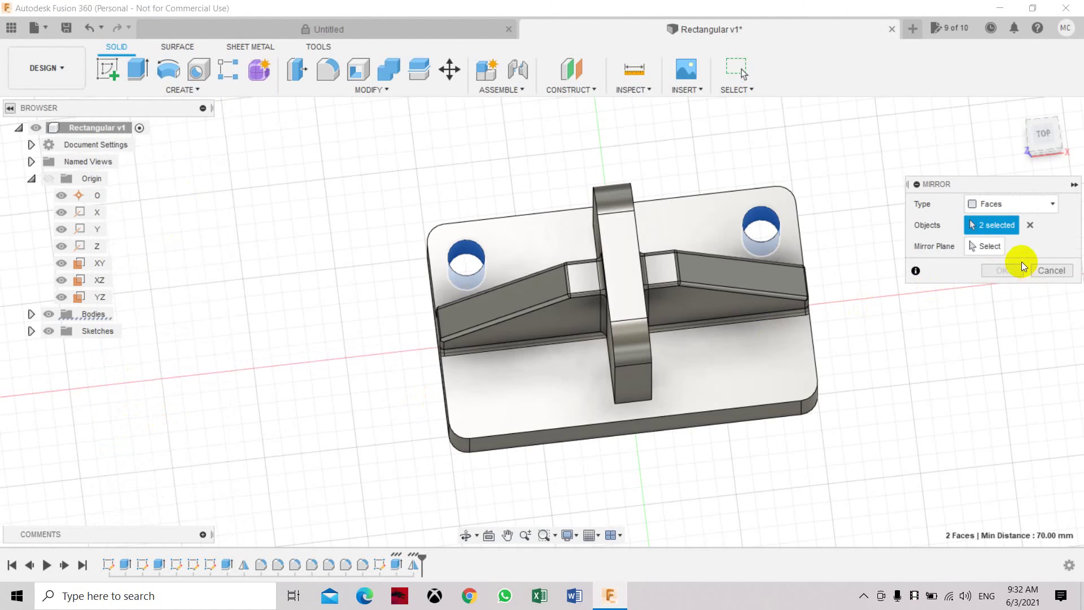
pyautogui.click(989, 249)
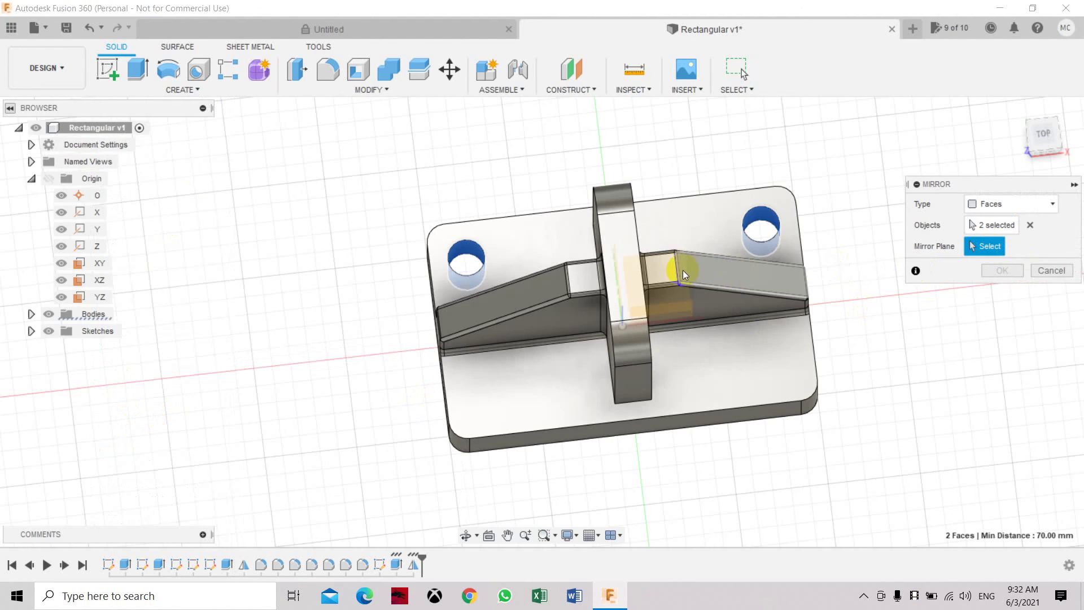
pyautogui.click(98, 265)
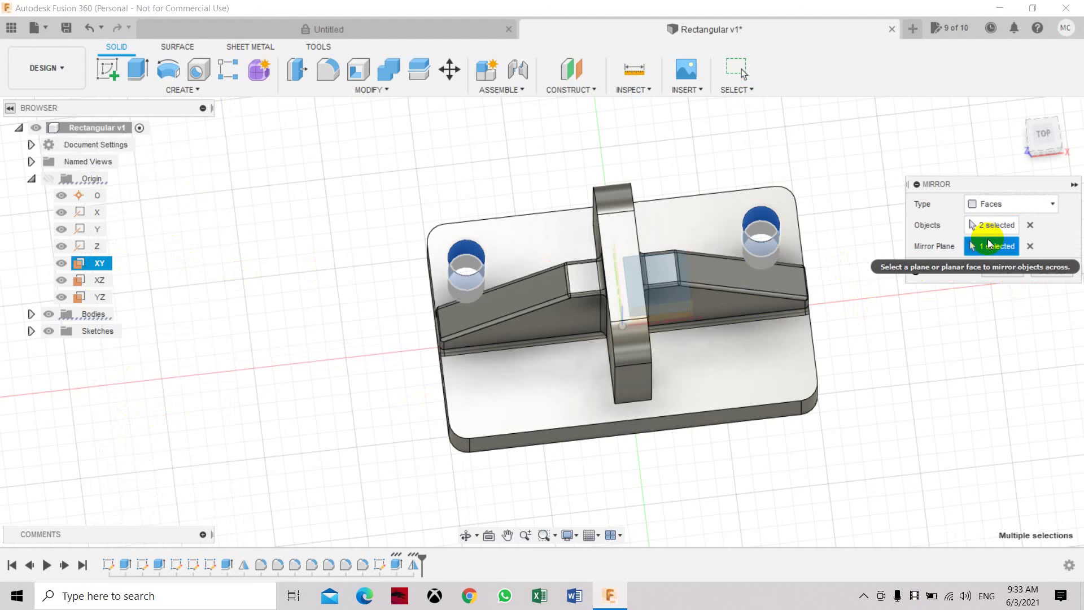
pyautogui.click(1031, 247)
pyautogui.click(97, 280)
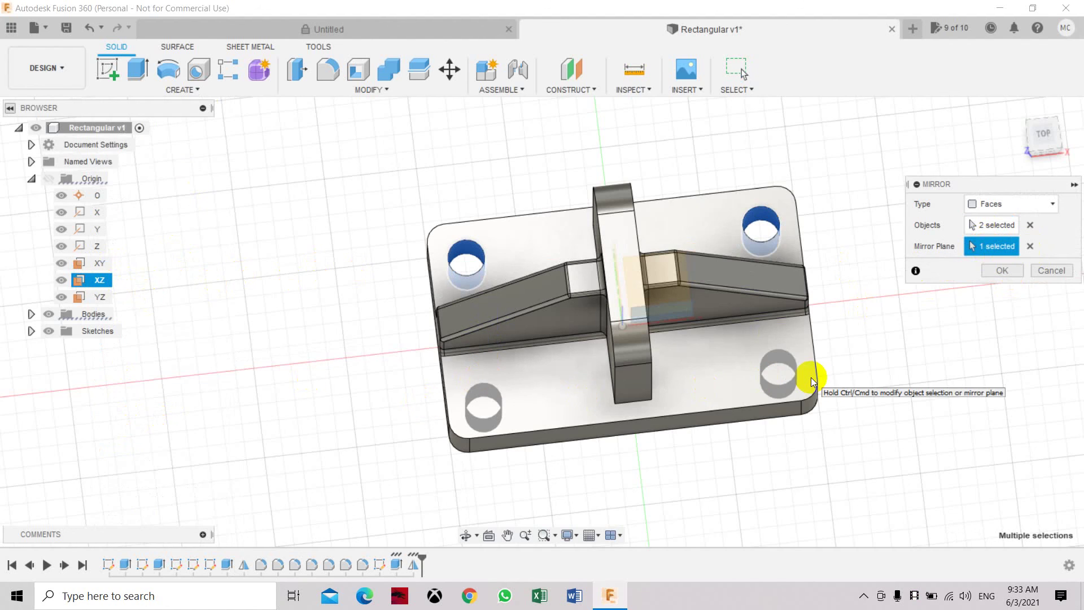
pyautogui.click(1007, 275)
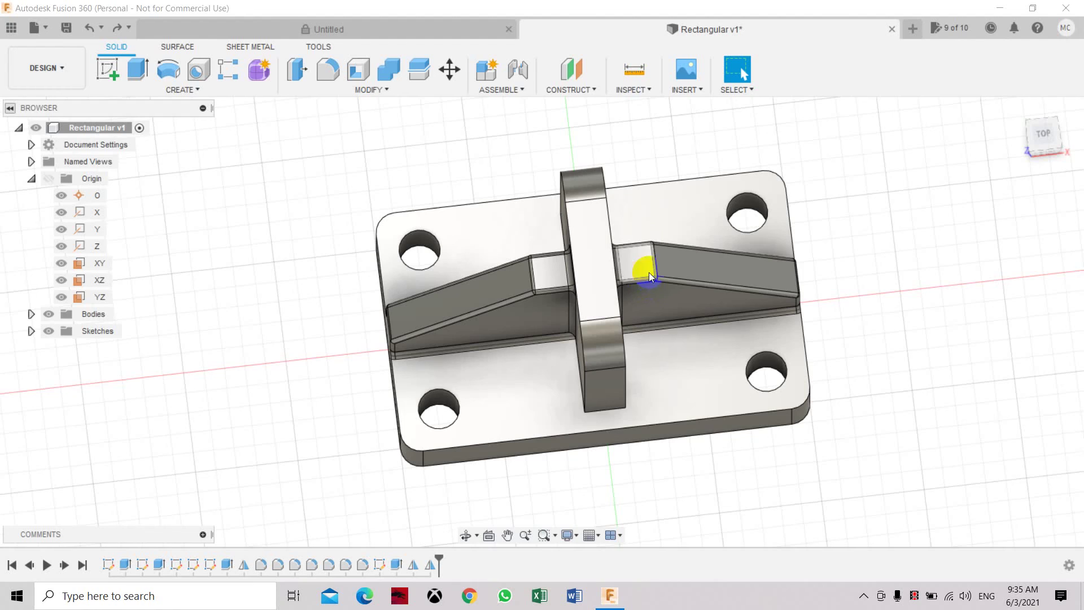
pyautogui.click(492, 244)
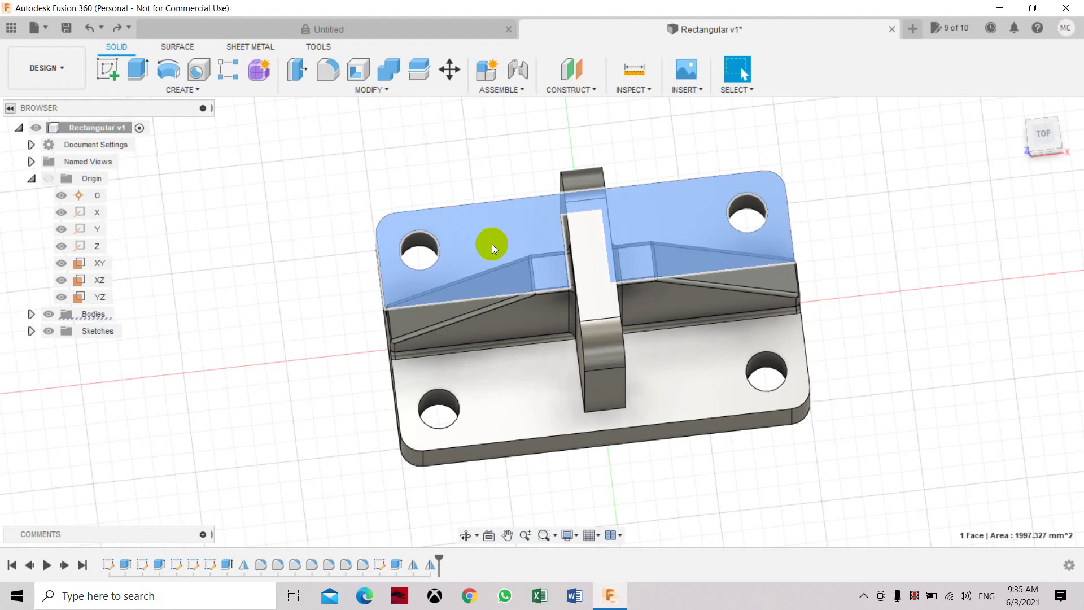
# Open the Appearance dialog for the bracket body and browse the material library.
pyautogui.rightClick(493, 244)
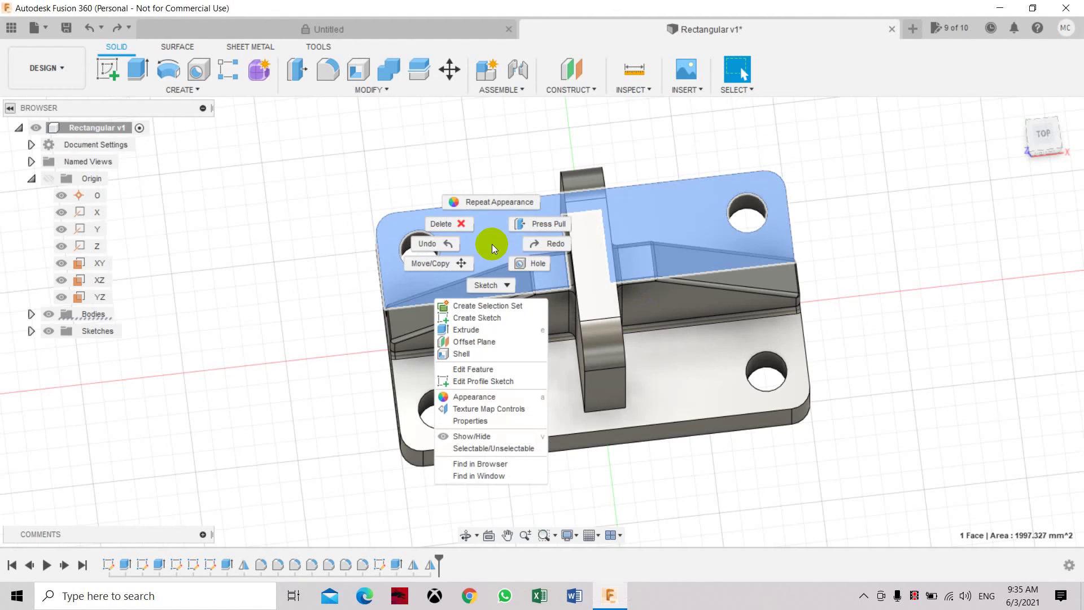
pyautogui.click(493, 398)
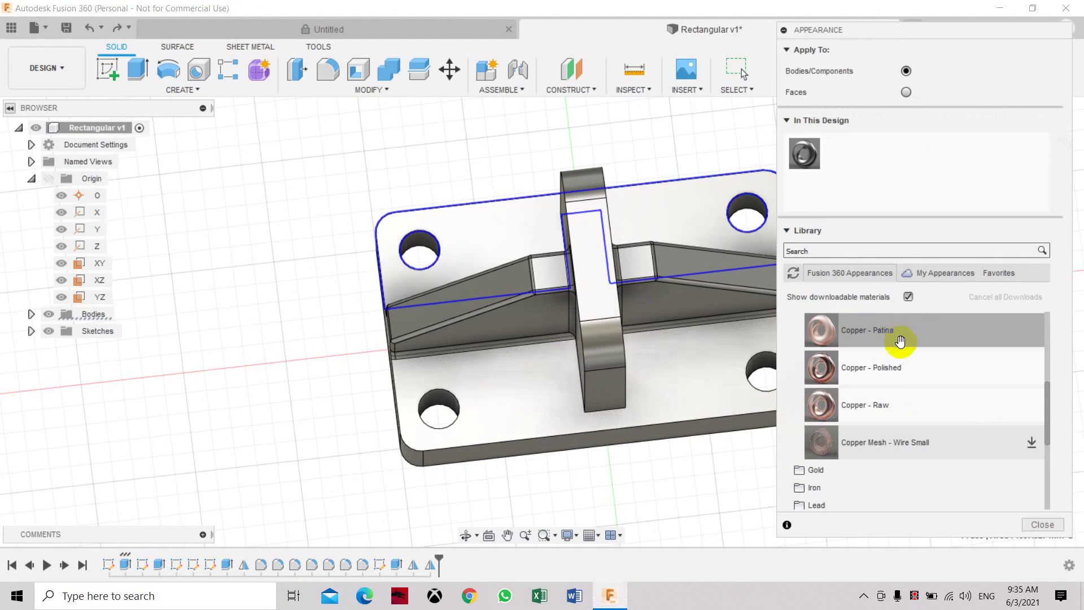
pyautogui.scroll(-3, 870, 386)
pyautogui.scroll(3, 871, 385)
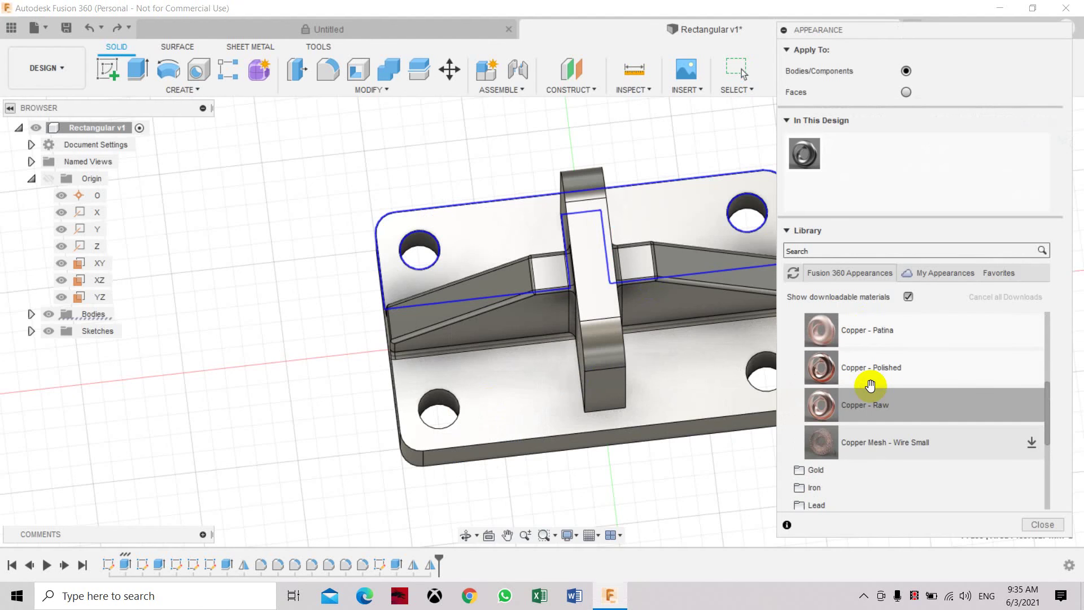
pyautogui.scroll(5, 870, 386)
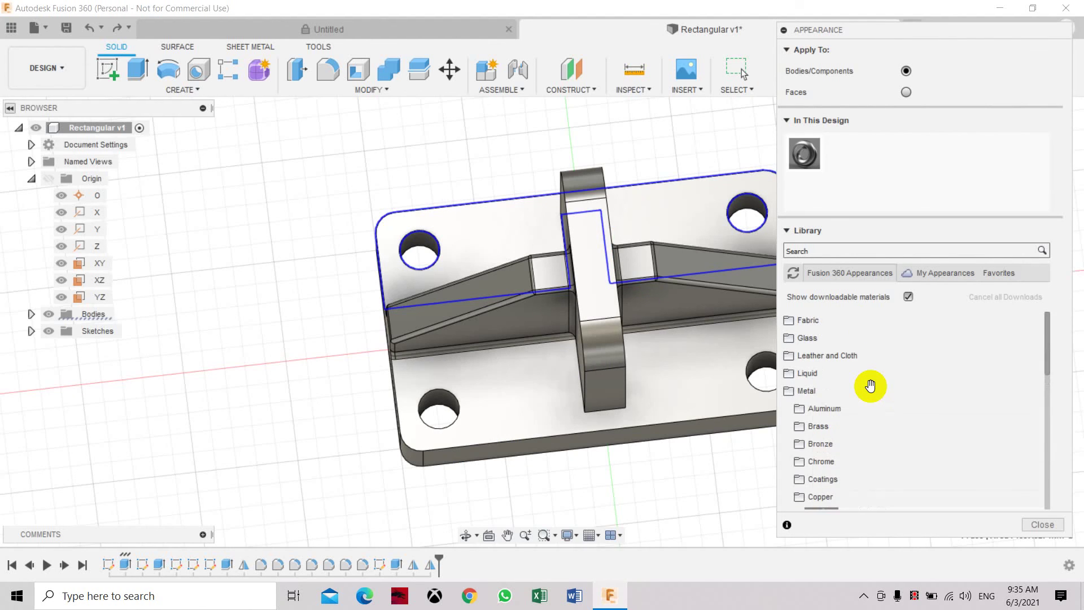
pyautogui.scroll(-3, 871, 386)
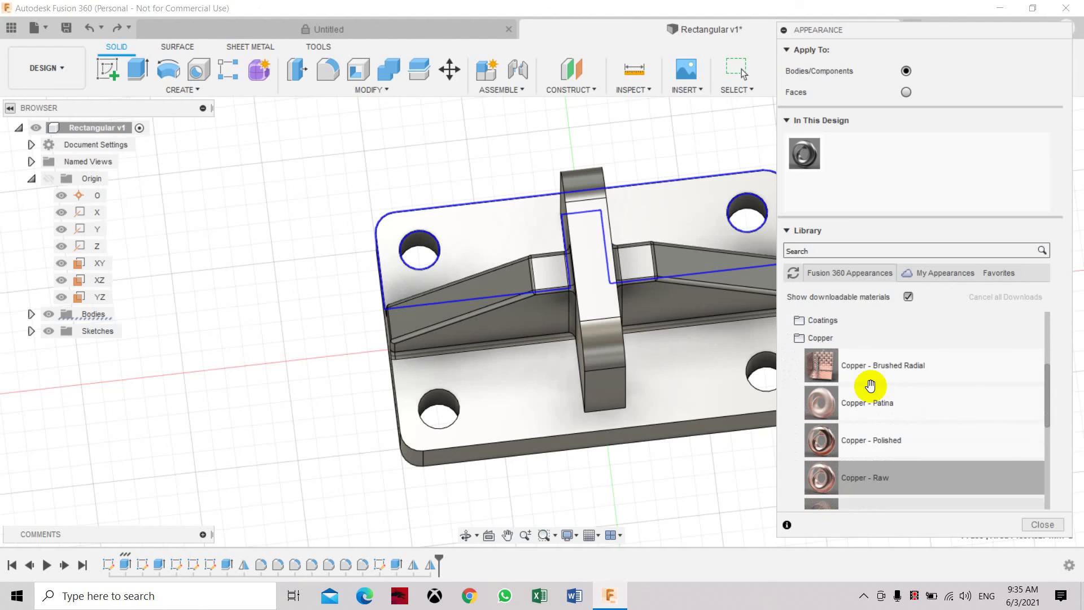
pyautogui.scroll(-3, 870, 386)
pyautogui.scroll(3, 867, 380)
pyautogui.scroll(-2, 867, 380)
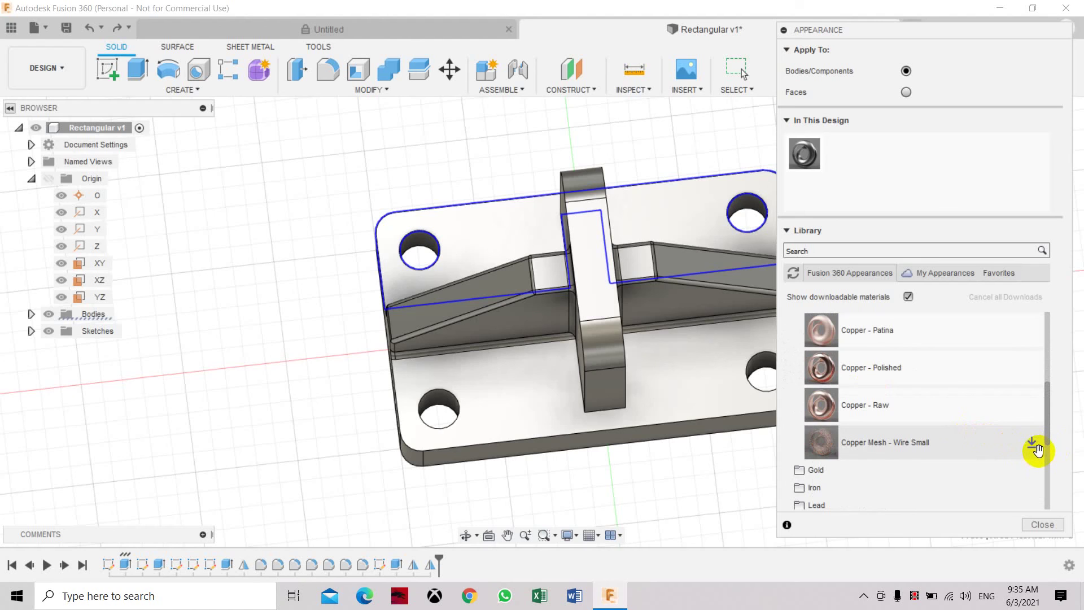
# Apply Gold - Polished to the whole bracket, replacing a trial Copper - Polished, and close the dialog.
pyautogui.click(825, 383)
pyautogui.moveTo(825, 383); pyautogui.dragTo(695, 357)
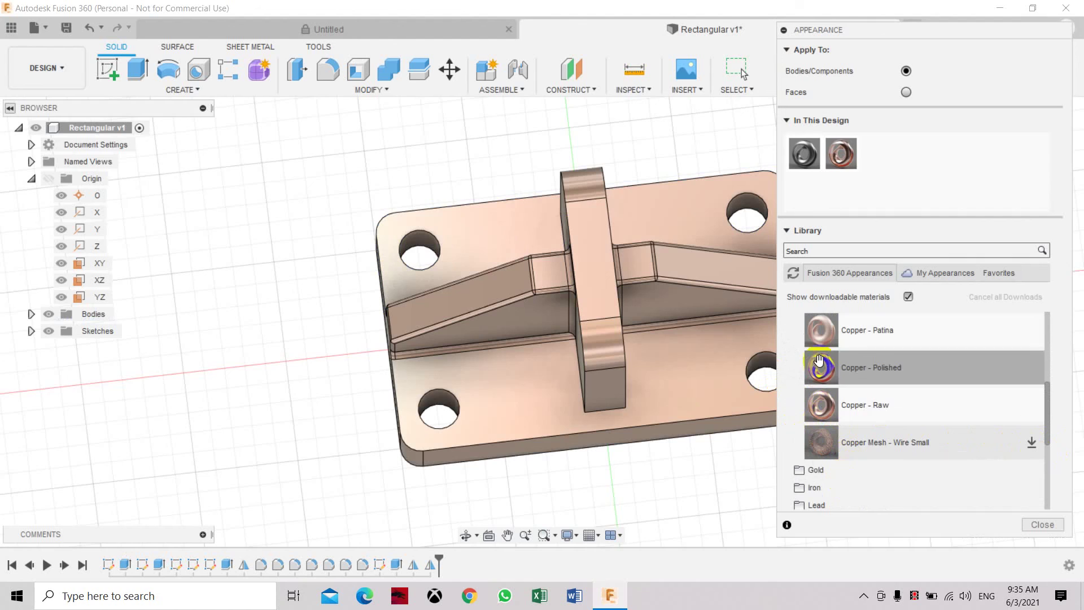
pyautogui.moveTo(820, 344); pyautogui.dragTo(687, 242)
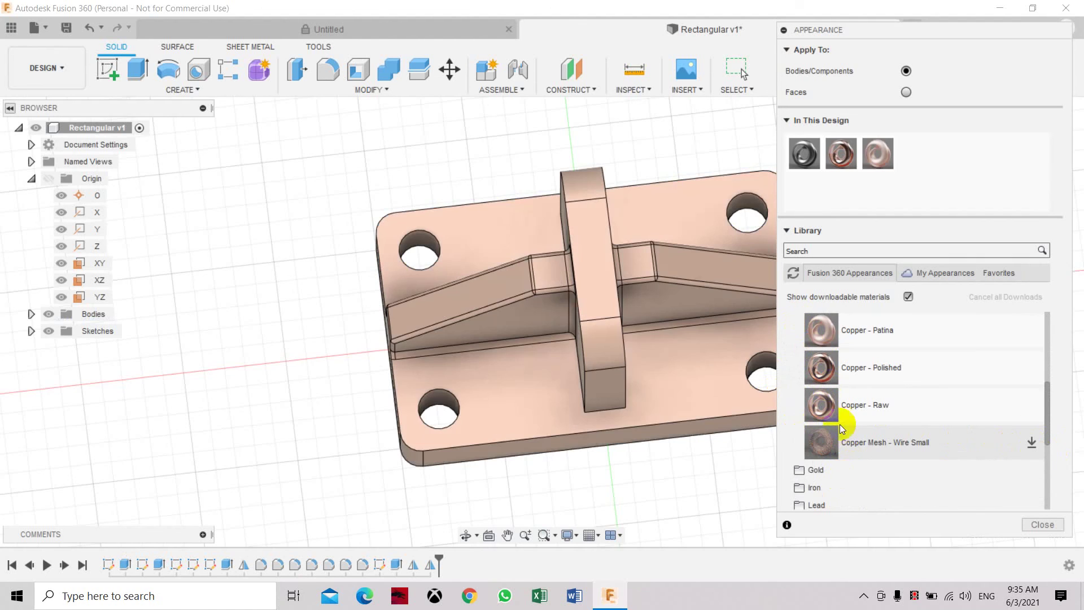
pyautogui.click(802, 468)
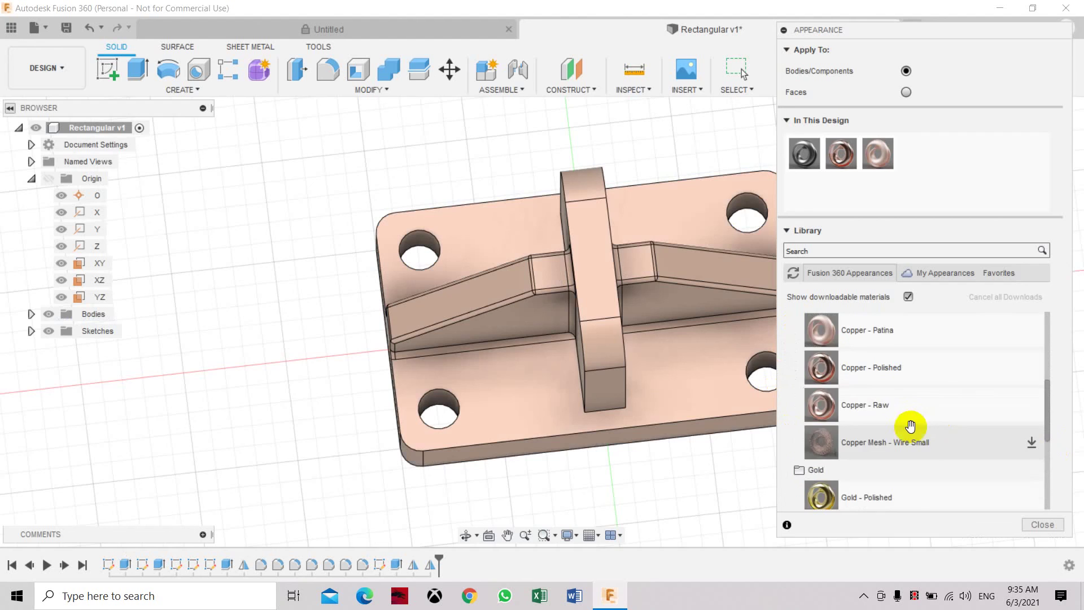
pyautogui.moveTo(822, 496); pyautogui.dragTo(702, 368)
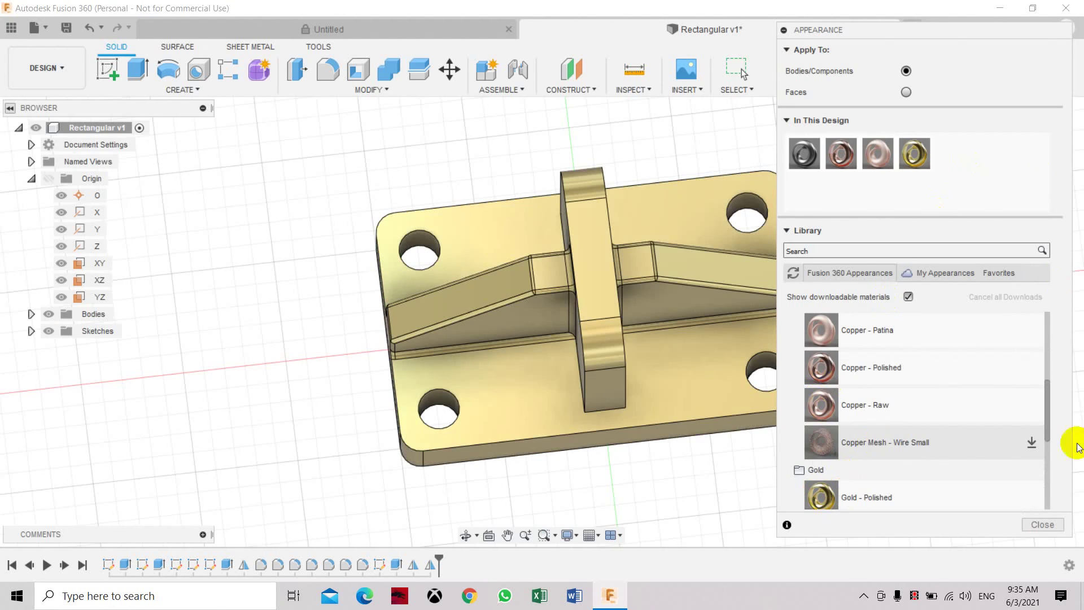
pyautogui.click(1047, 525)
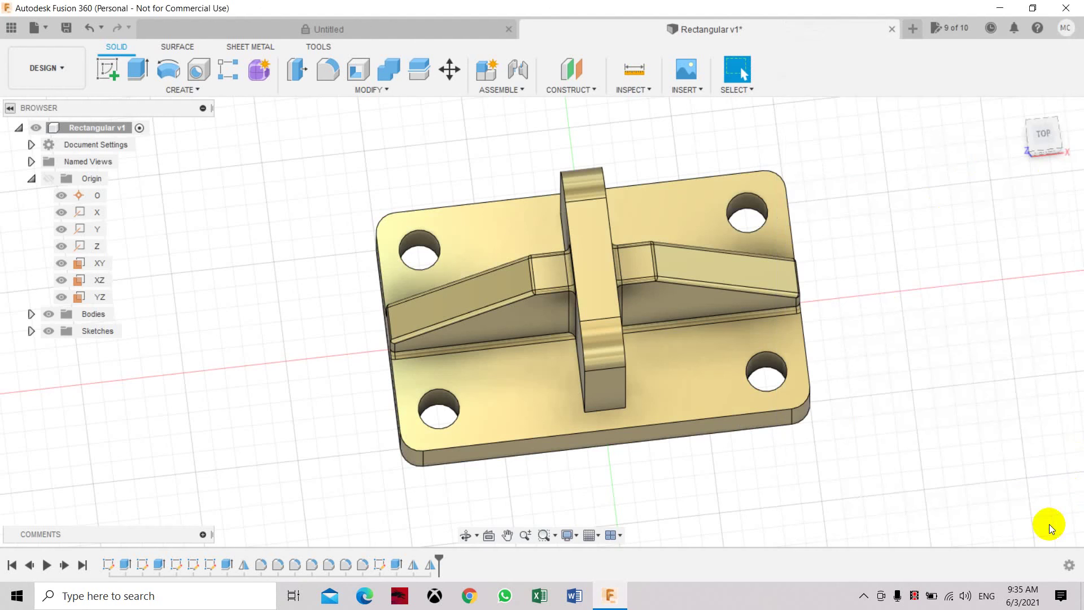
pyautogui.moveTo(1058, 141); pyautogui.dragTo(18, 125)
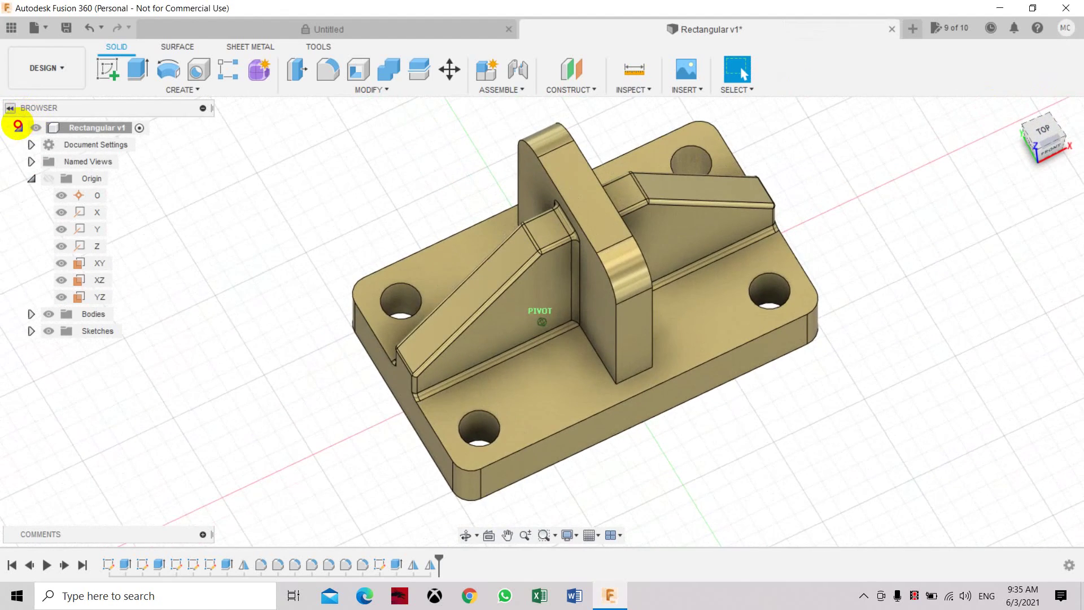